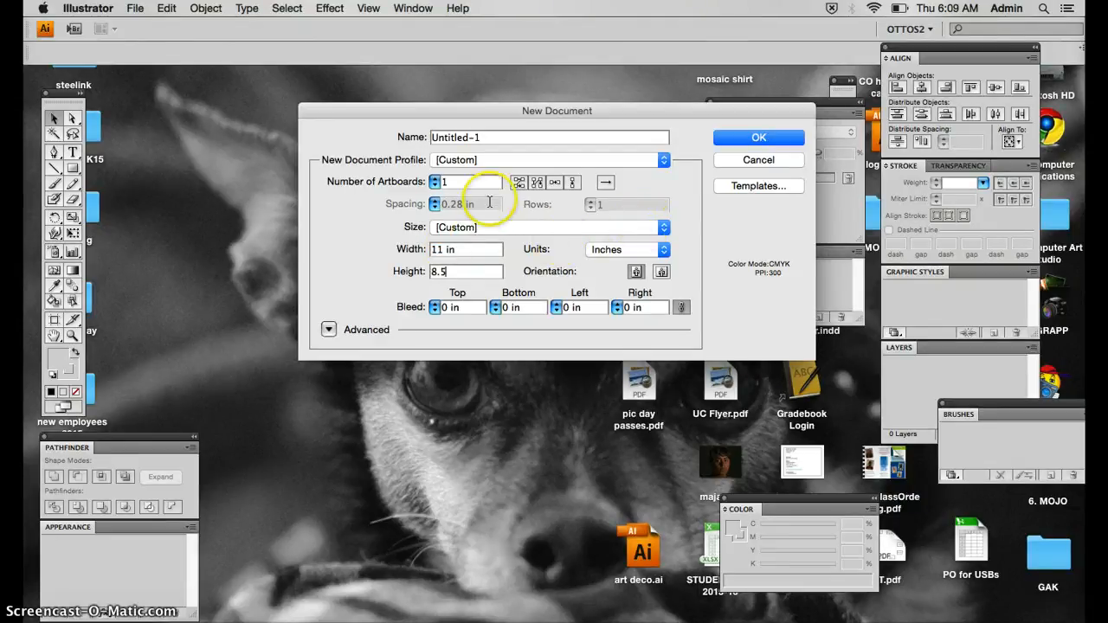
Step: Create the 11 × 8.5 in document and draw a rectangle that covers the whole artboard
left_click(762, 135)
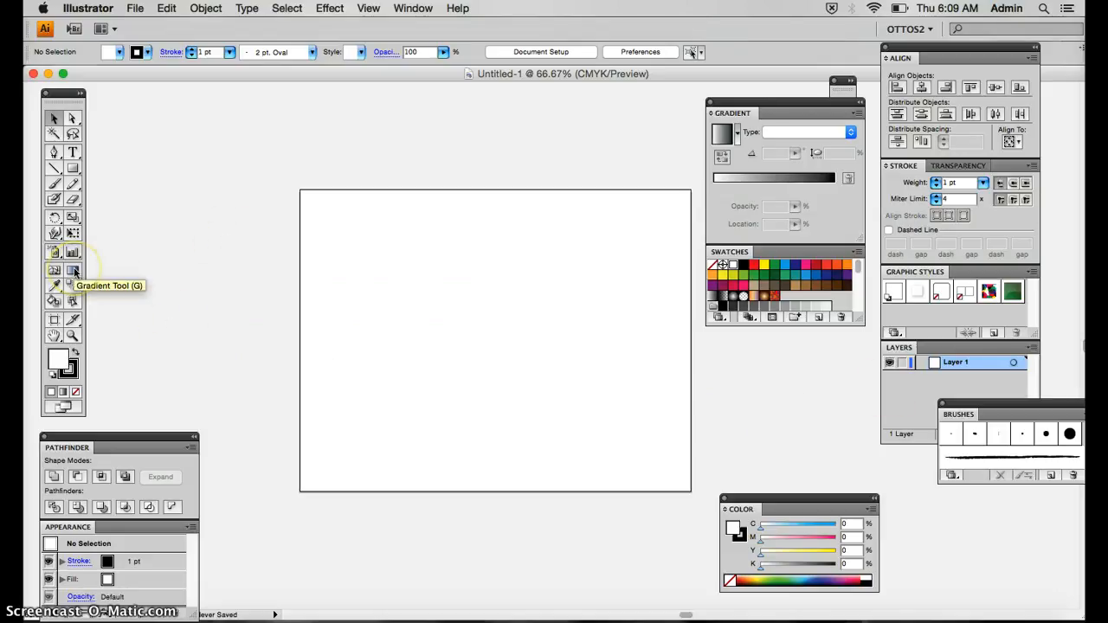
left_click(73, 168)
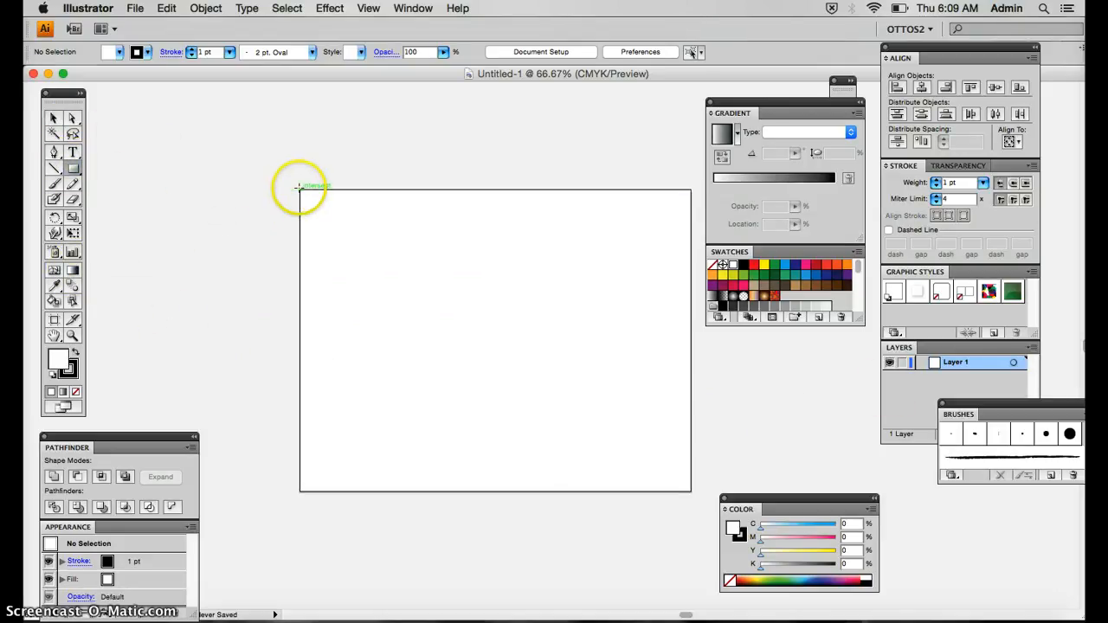
left_click_drag(300, 187, 691, 492)
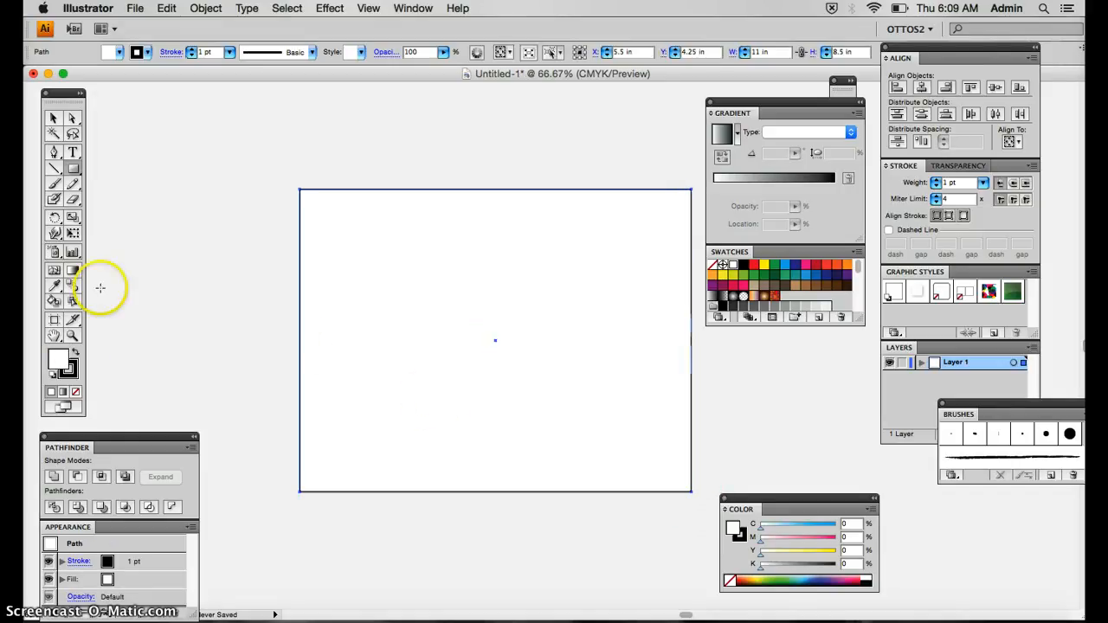
Step: Fill the artboard-sized rectangle with the dark navy swatch (C 100, M 100, Y 25, K 25)
left_click(59, 362)
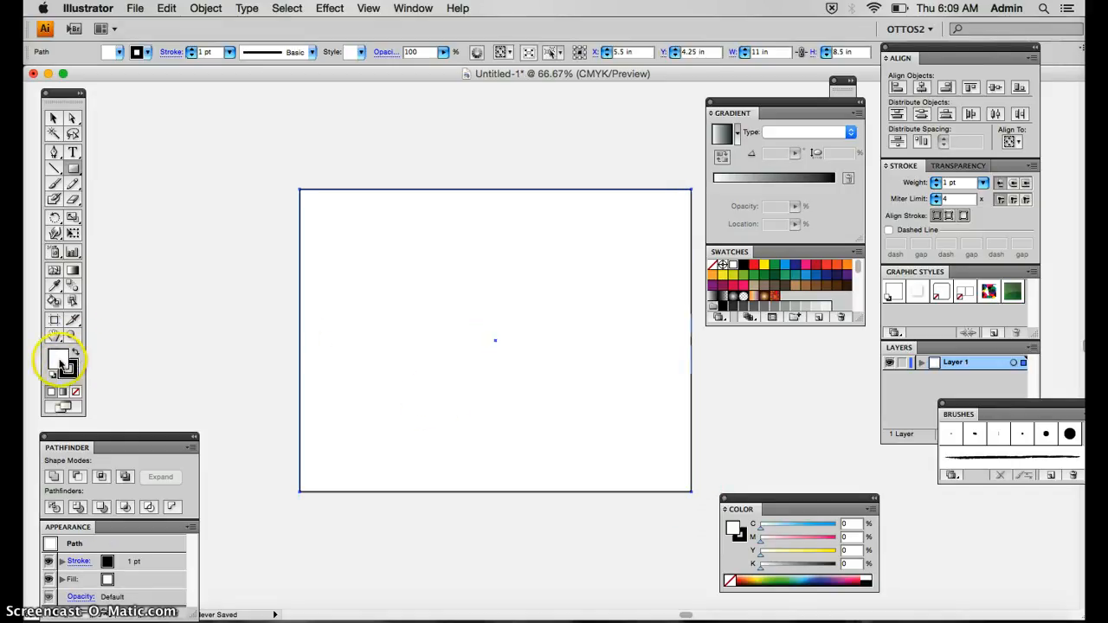
left_click(836, 277)
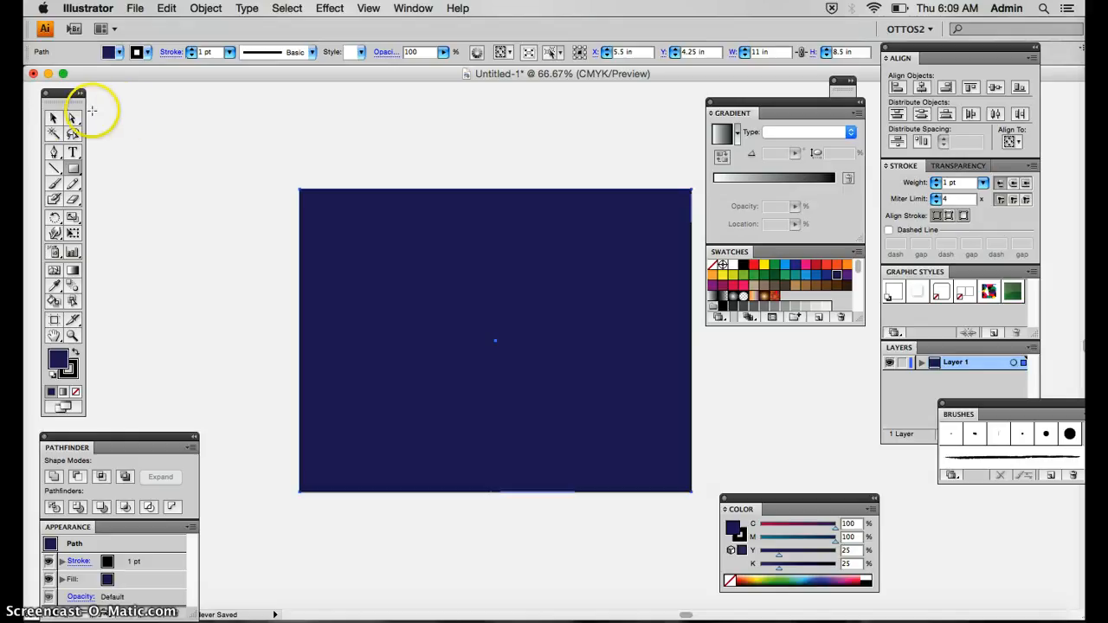
left_click(53, 118)
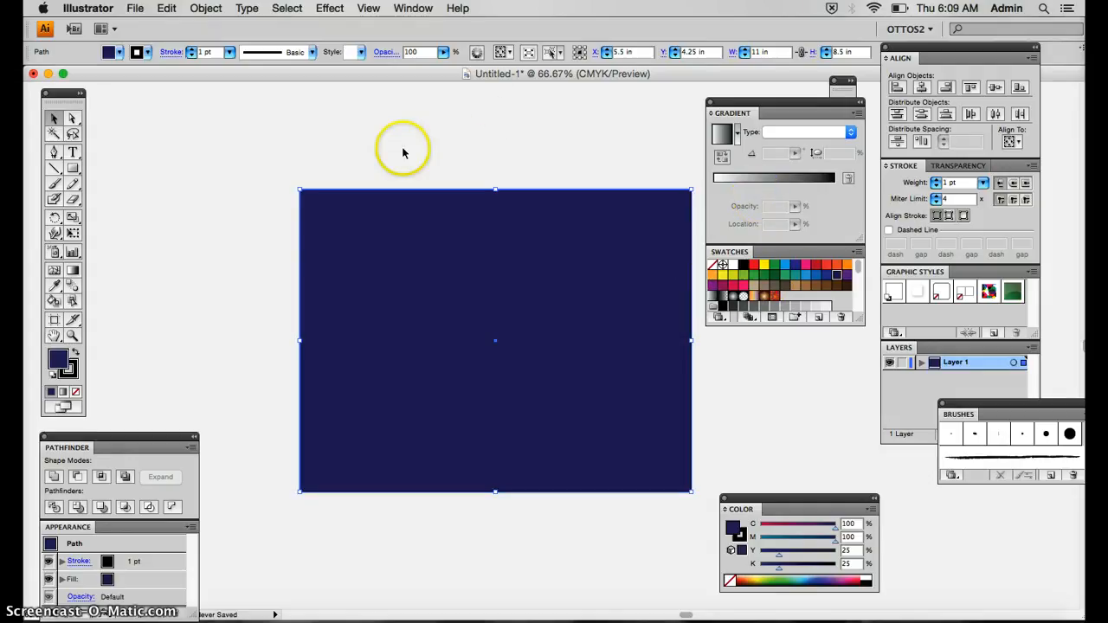
Step: Move the Gradient and Swatches panel group clear of the artboard and undo the white fill tried on the rectangle
left_click(52, 184)
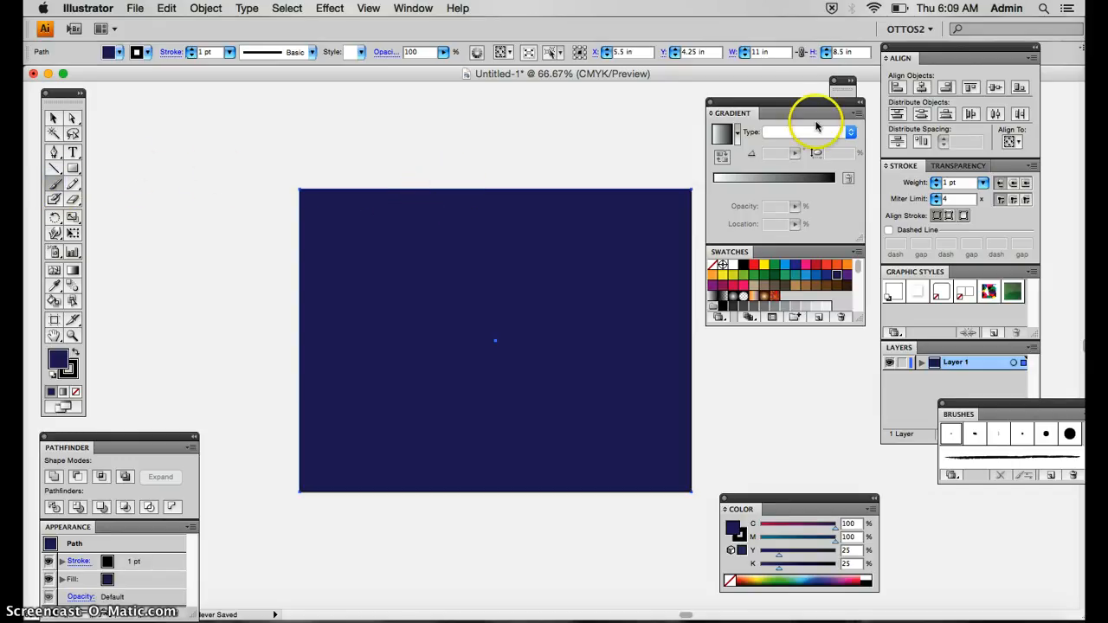
left_click_drag(812, 103, 823, 176)
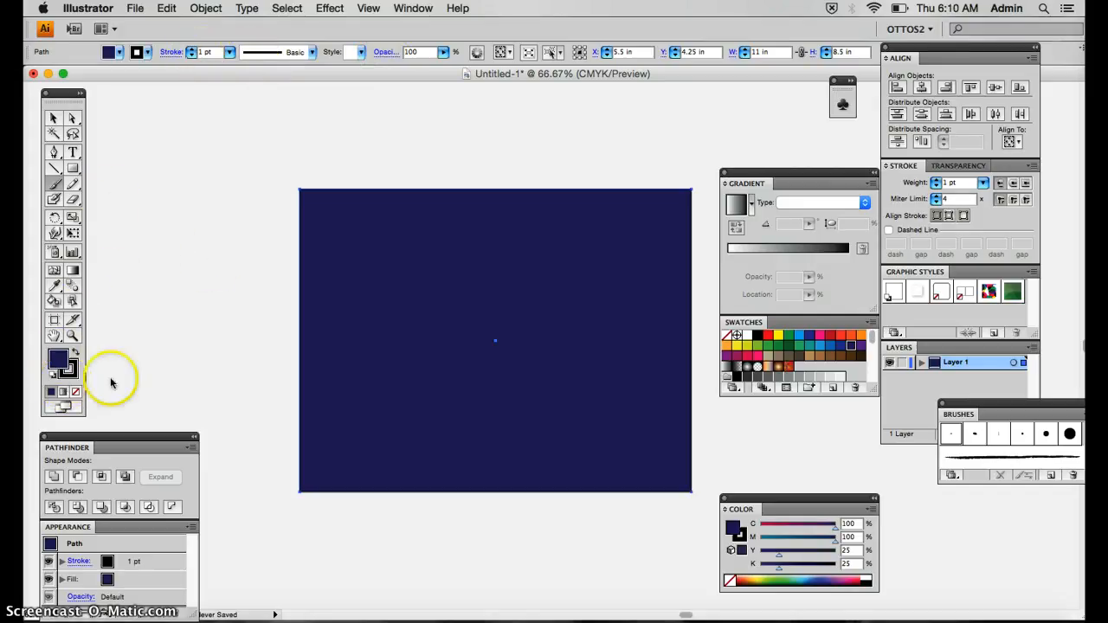
left_click(747, 336)
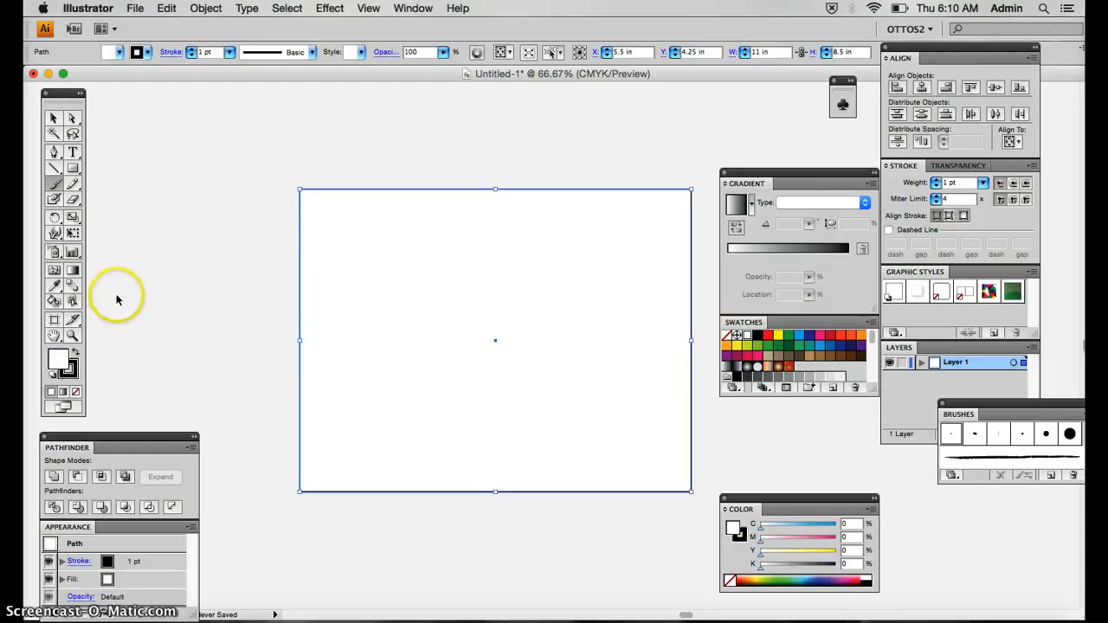
key("super+z")
Step: With the rectangle deselected, set a white fill and no stroke for the Paintbrush tool
left_click(52, 118)
left_click(168, 198)
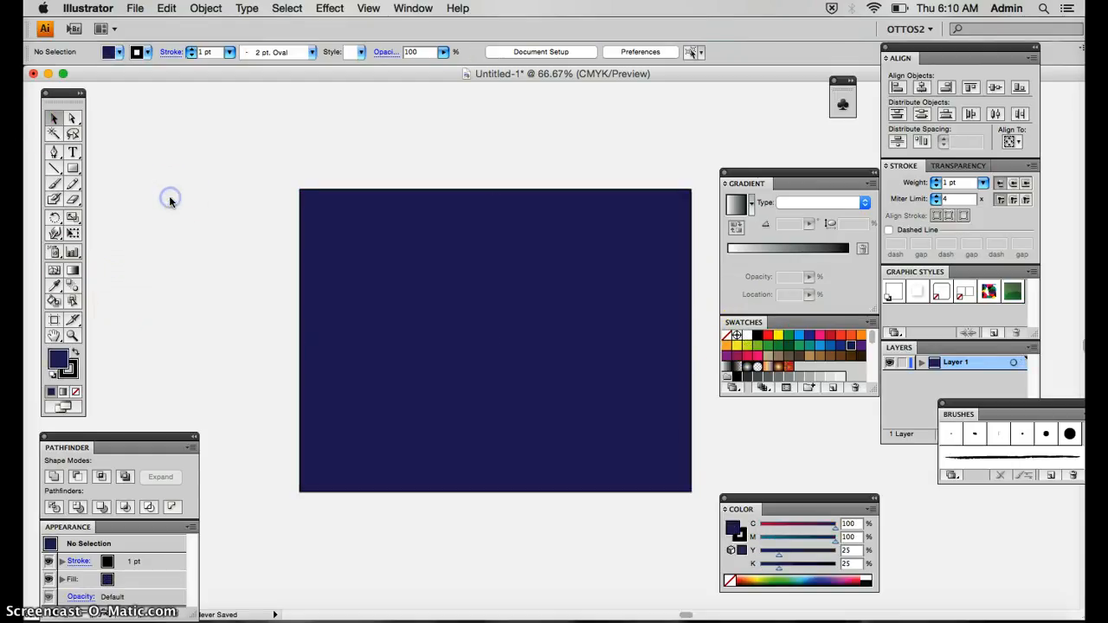
left_click(746, 336)
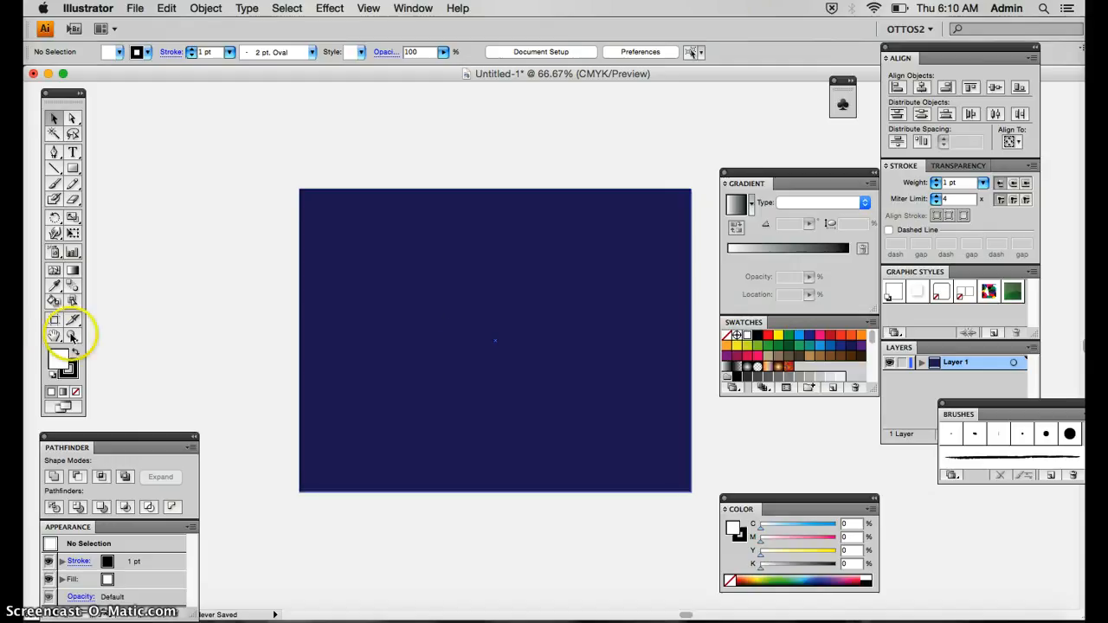
left_click(72, 375)
left_click(75, 392)
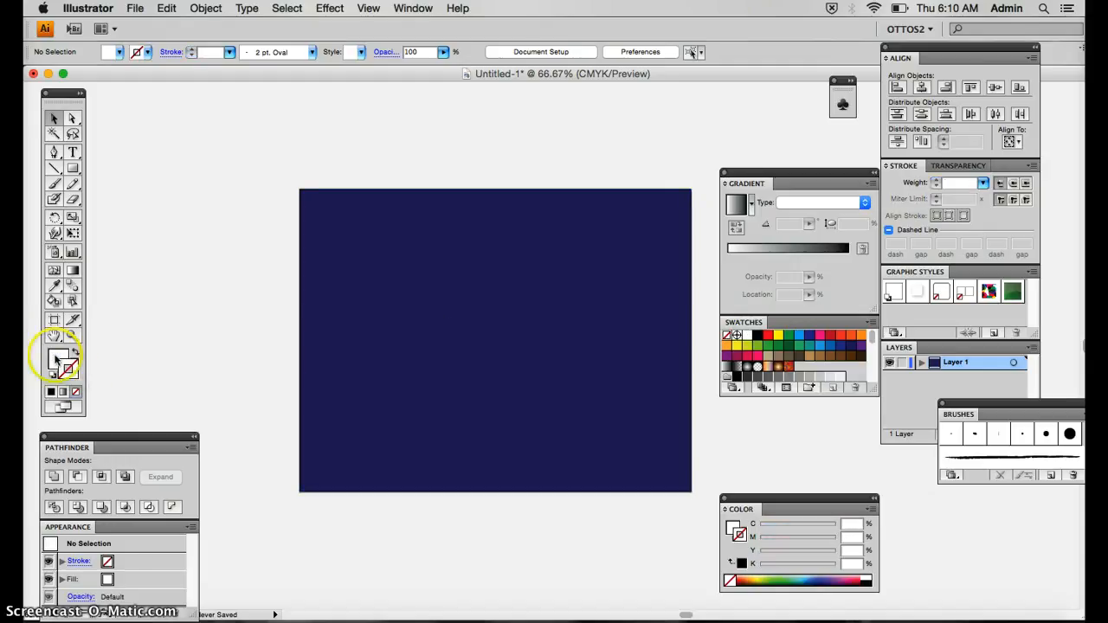
left_click(55, 358)
left_click(54, 184)
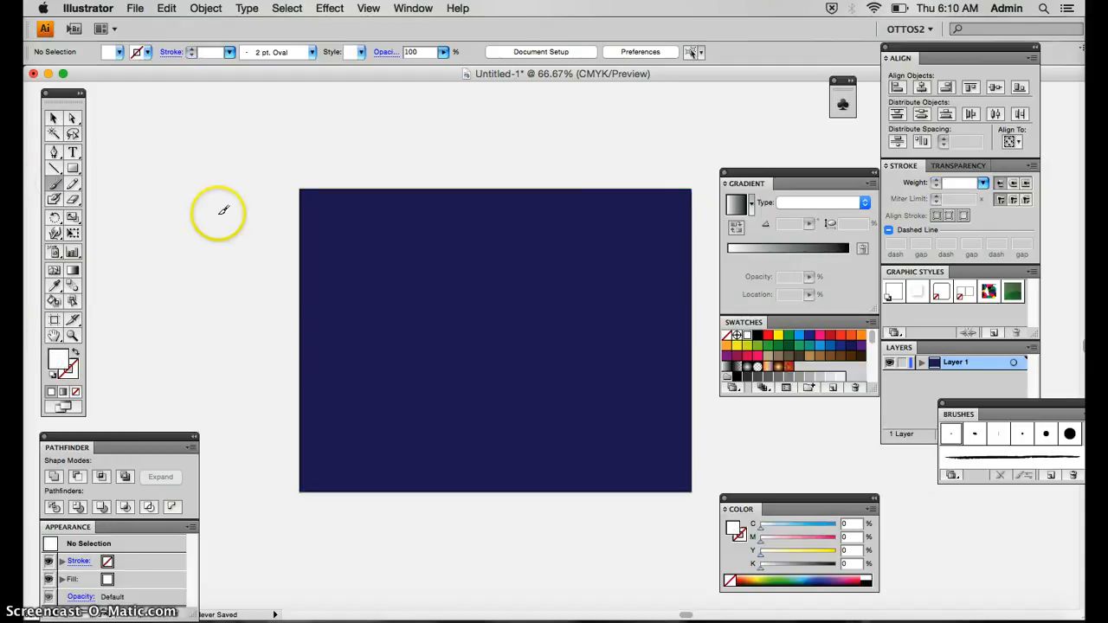
Step: Open the Artistic_Paintbrush brush library and enlarge it over the canvas so all its brushes are listed
left_click(312, 52)
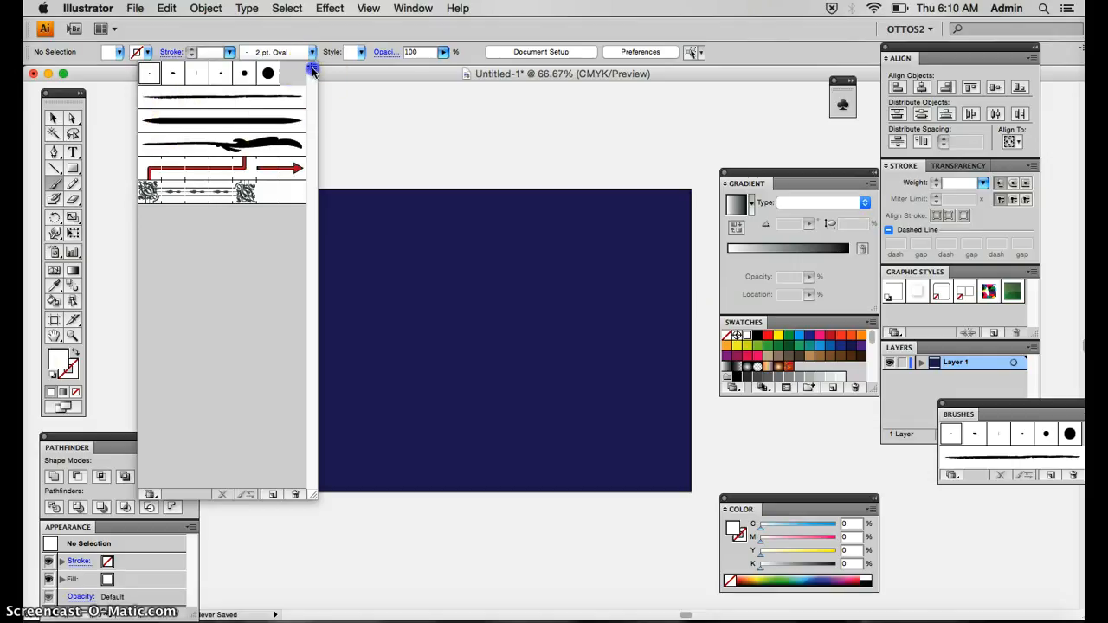
left_click(313, 70)
mouse_move(408, 305)
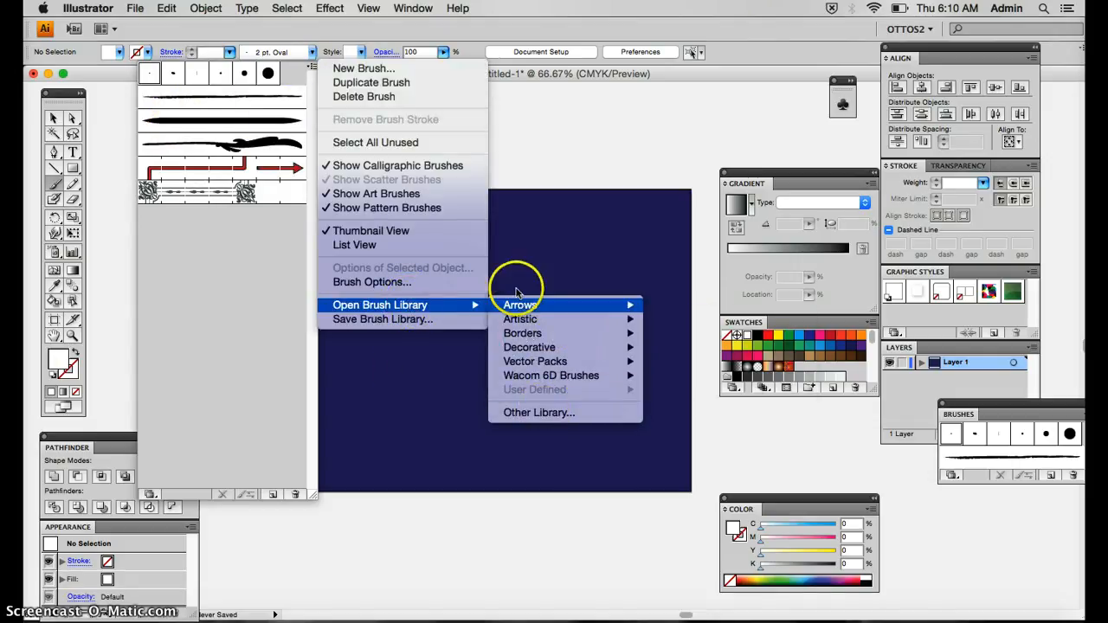
mouse_move(526, 317)
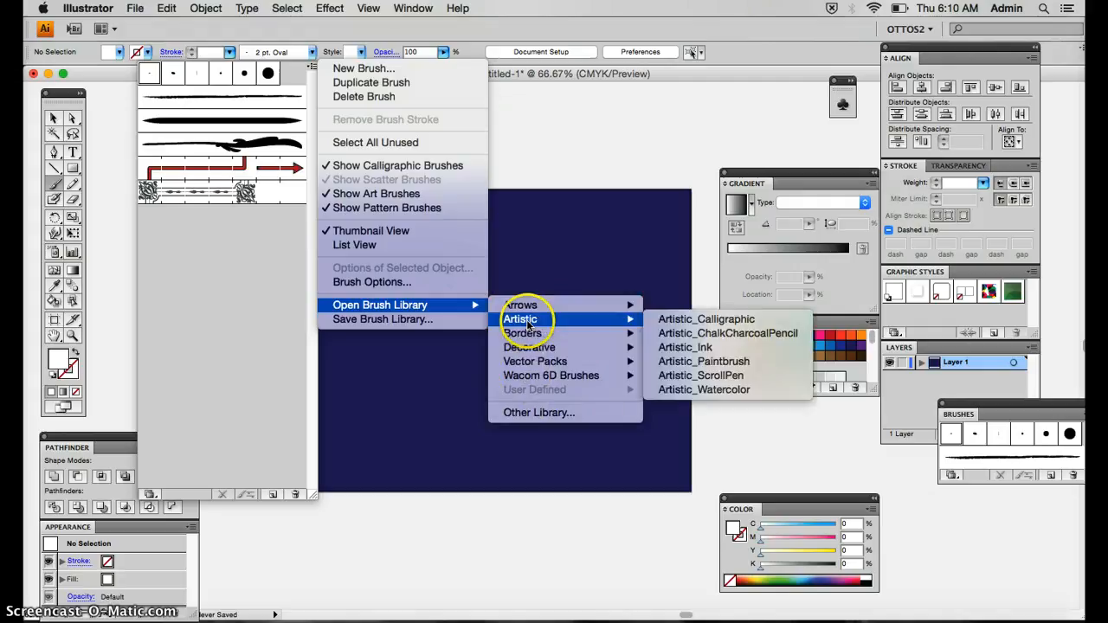
left_click(697, 365)
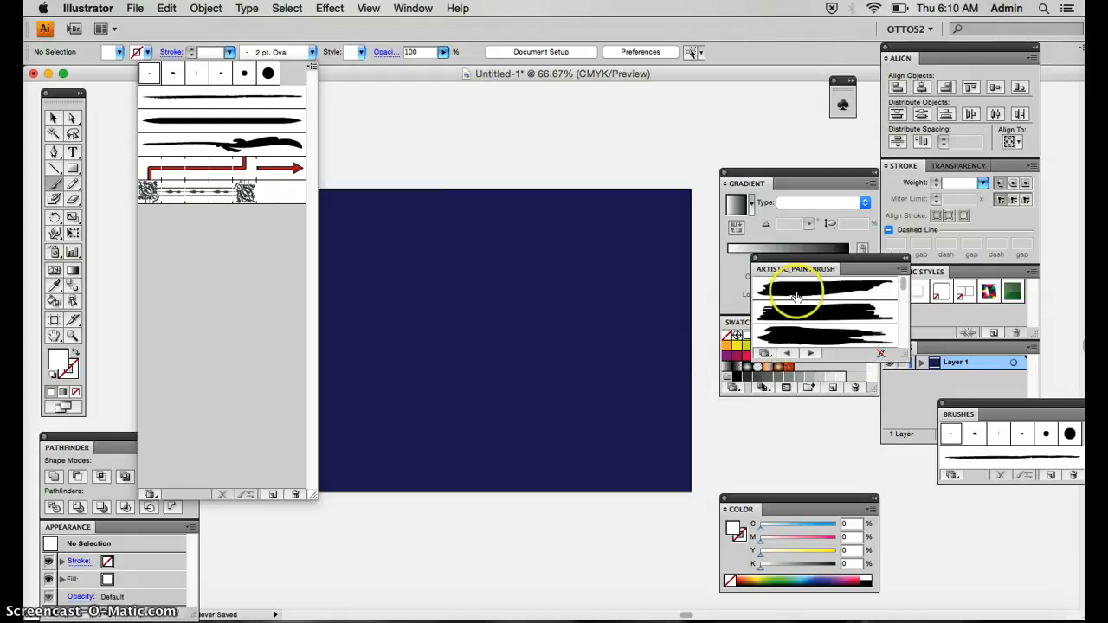
left_click_drag(790, 268, 588, 148)
left_click_drag(676, 250, 708, 608)
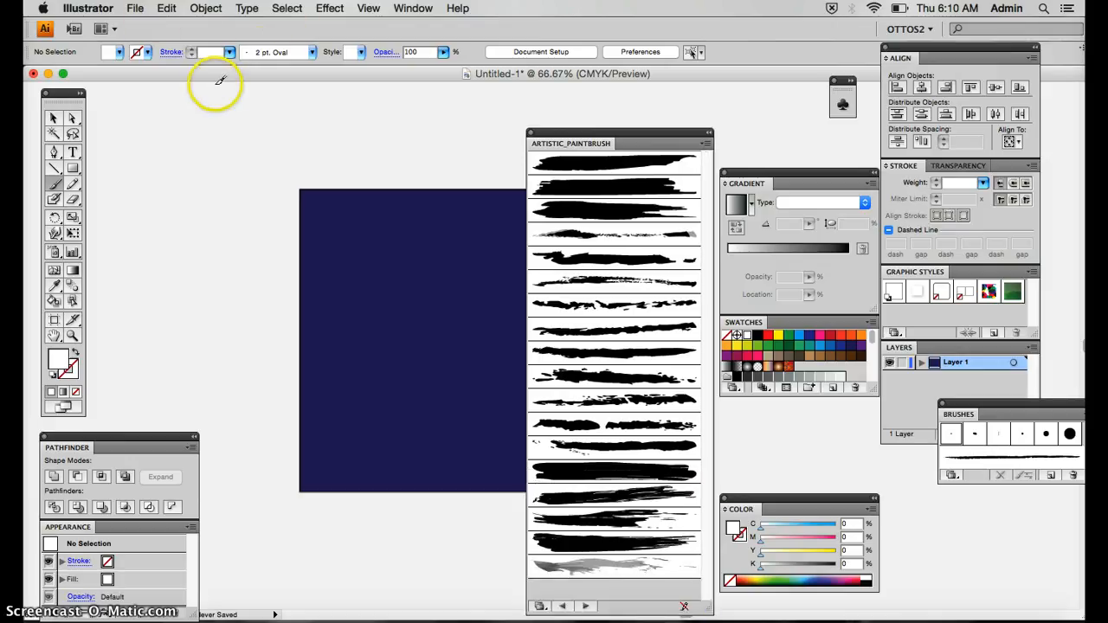
Step: Add the Dry Brush 7 and Splash brushes from the library to the document's brushes, and close the library
left_click(313, 53)
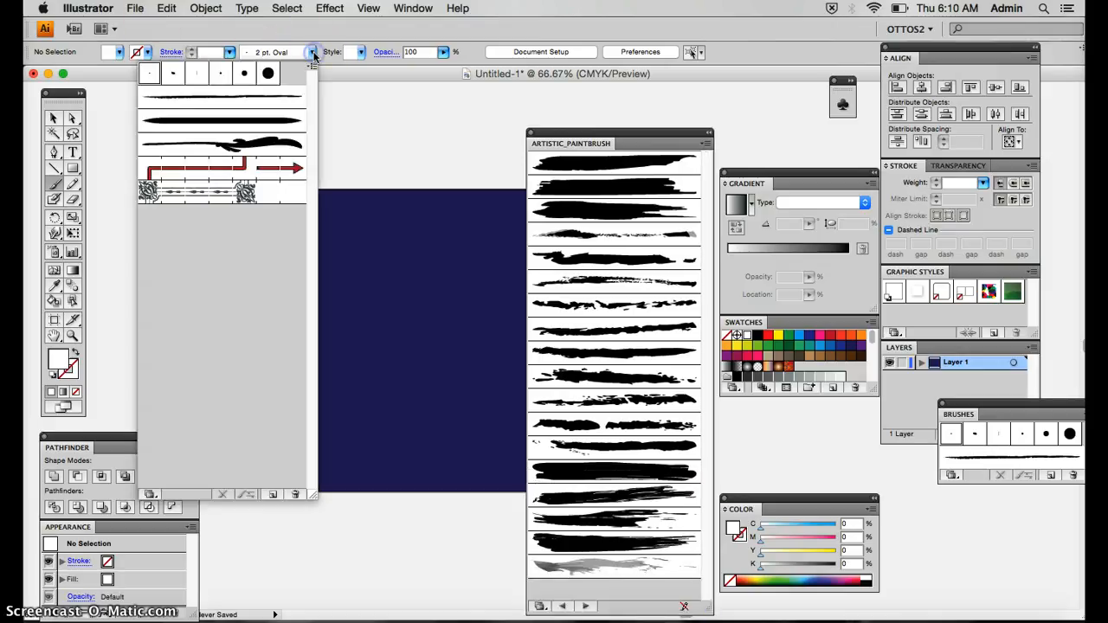
left_click(599, 398)
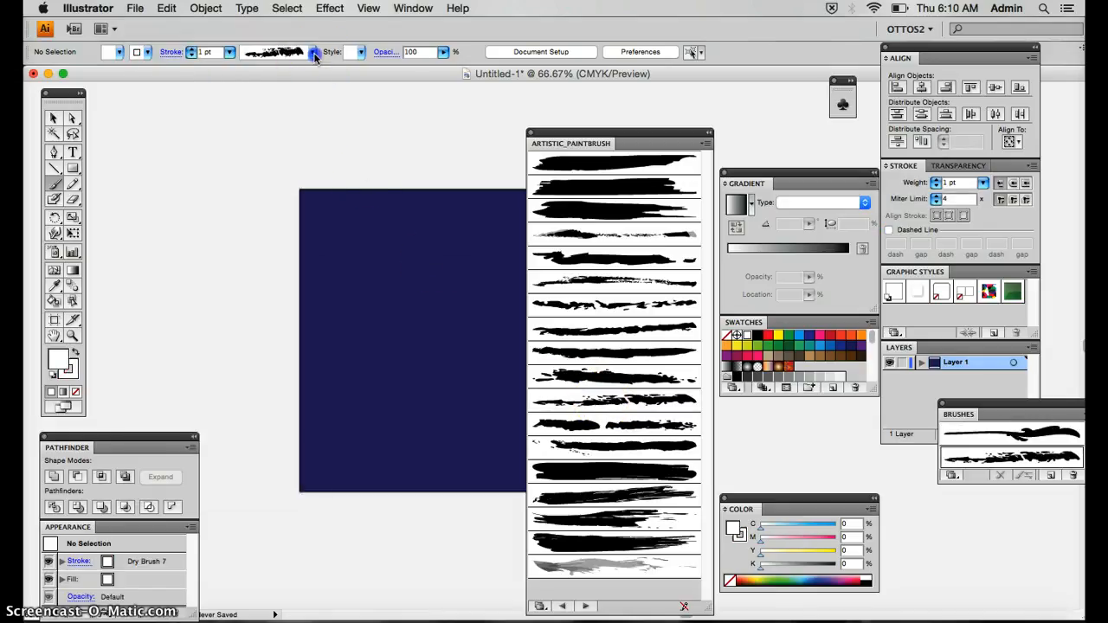
left_click(314, 54)
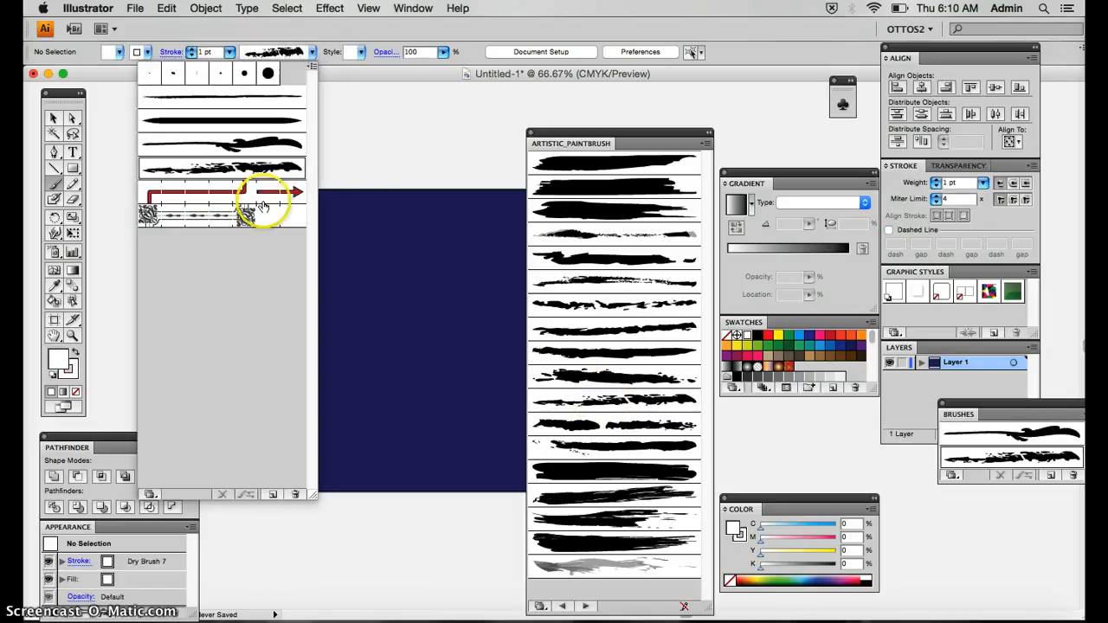
left_click(626, 573)
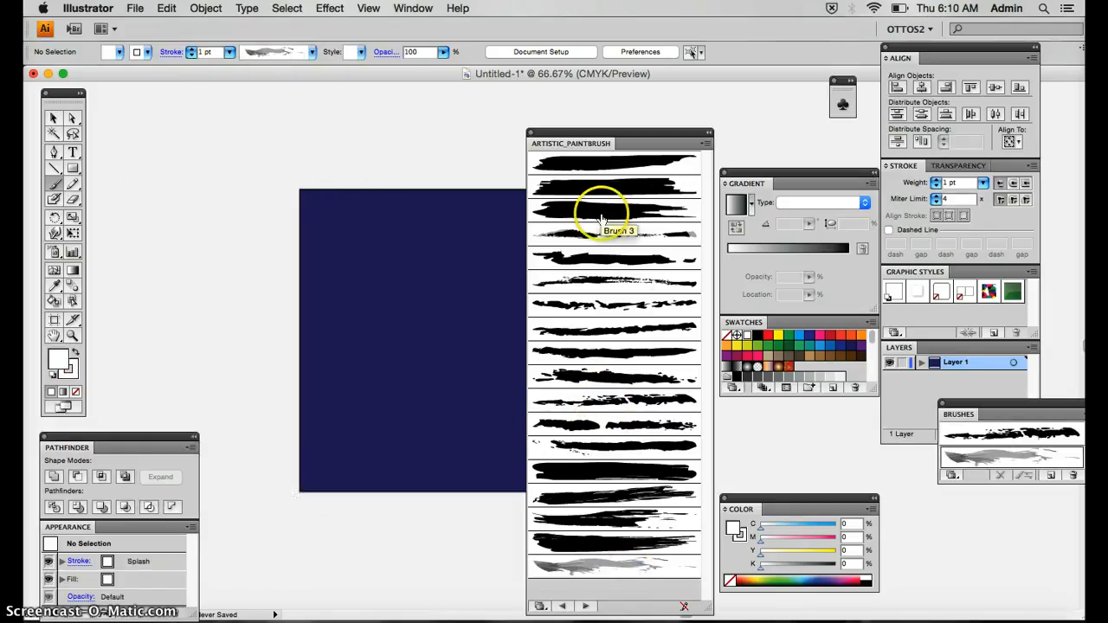
left_click(529, 132)
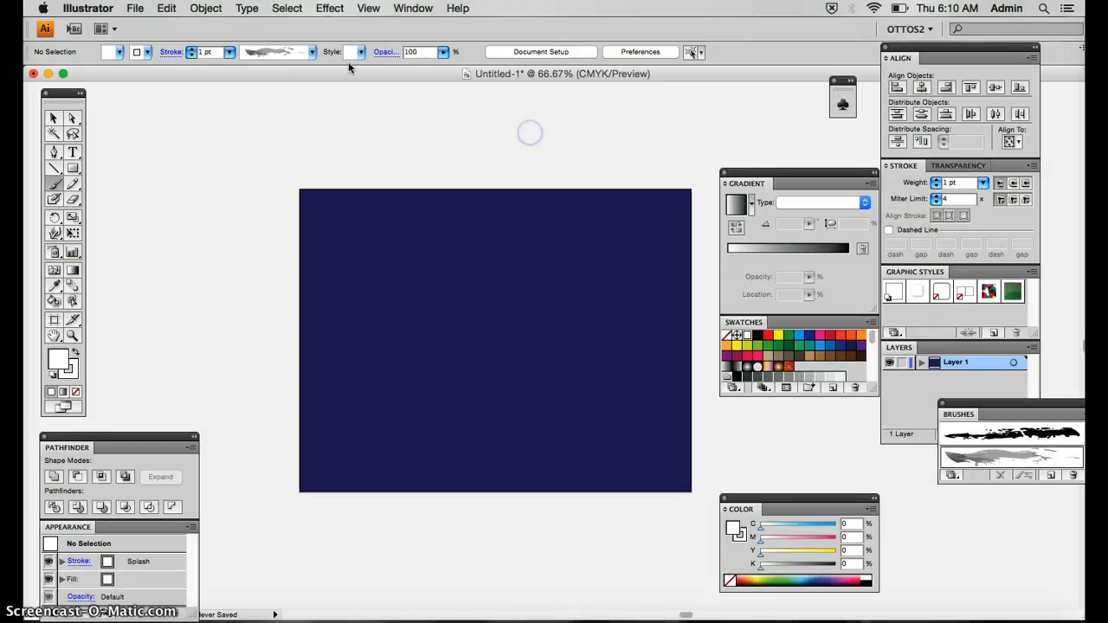
Step: Paint three small white clouds across the upper part of the navy rectangle with the Splash brush
left_click(311, 53)
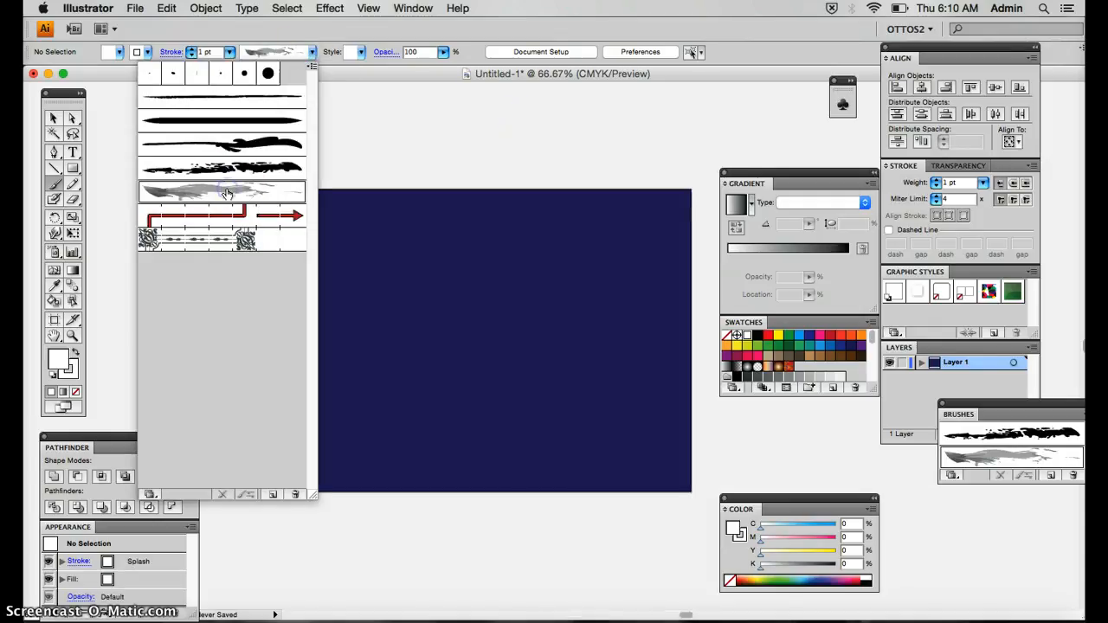
left_click(388, 268)
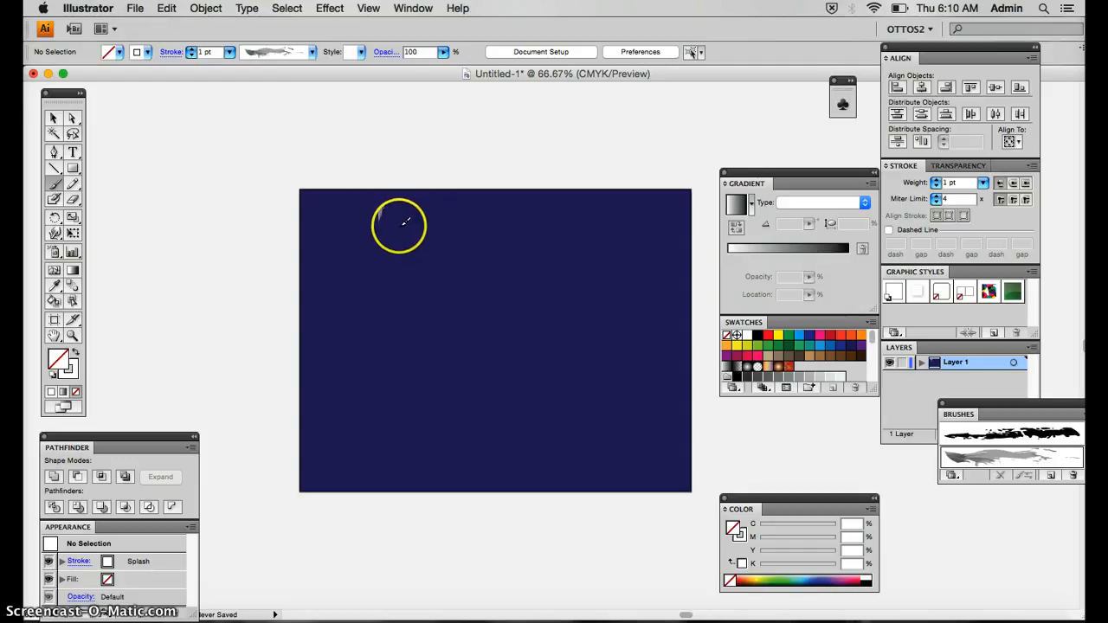
key("super+z")
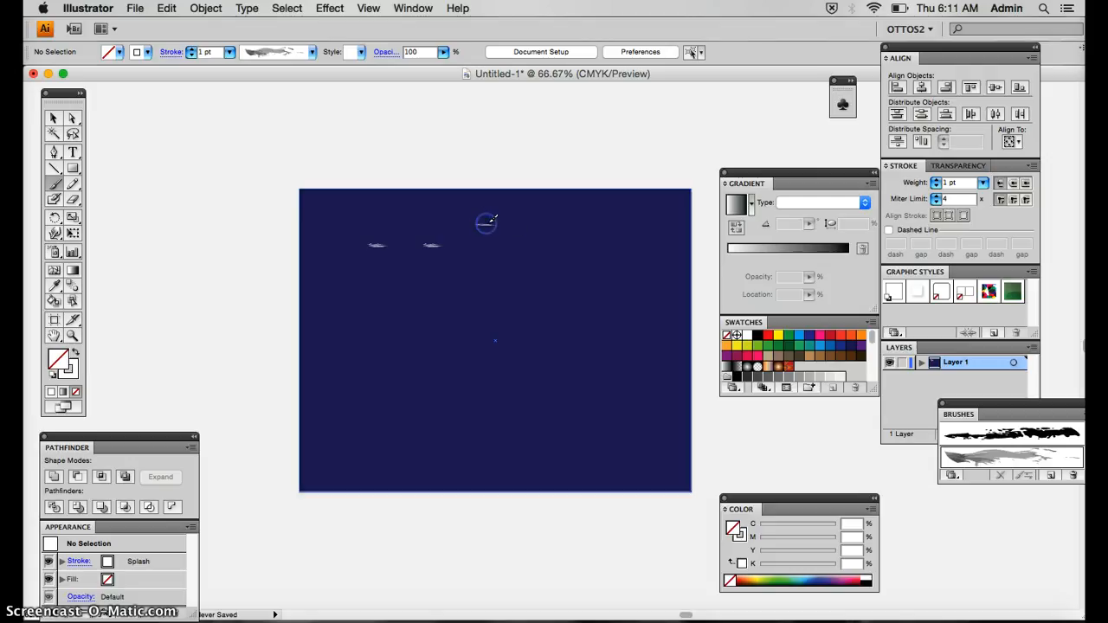
left_click_drag(492, 220, 494, 222)
left_click_drag(541, 258, 548, 251)
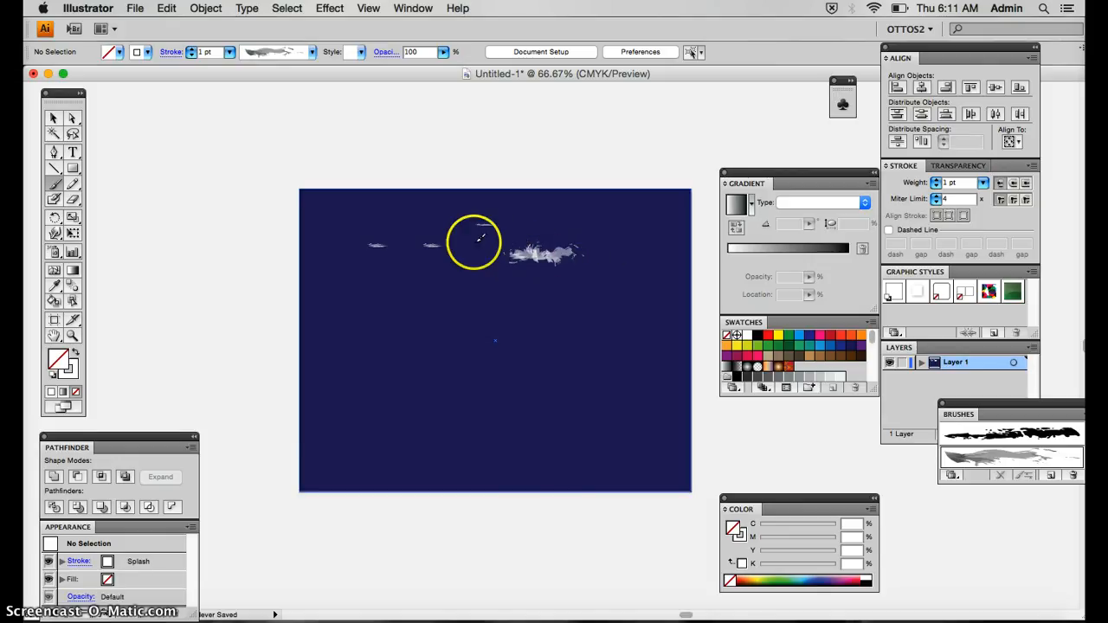
left_click_drag(481, 224, 489, 217)
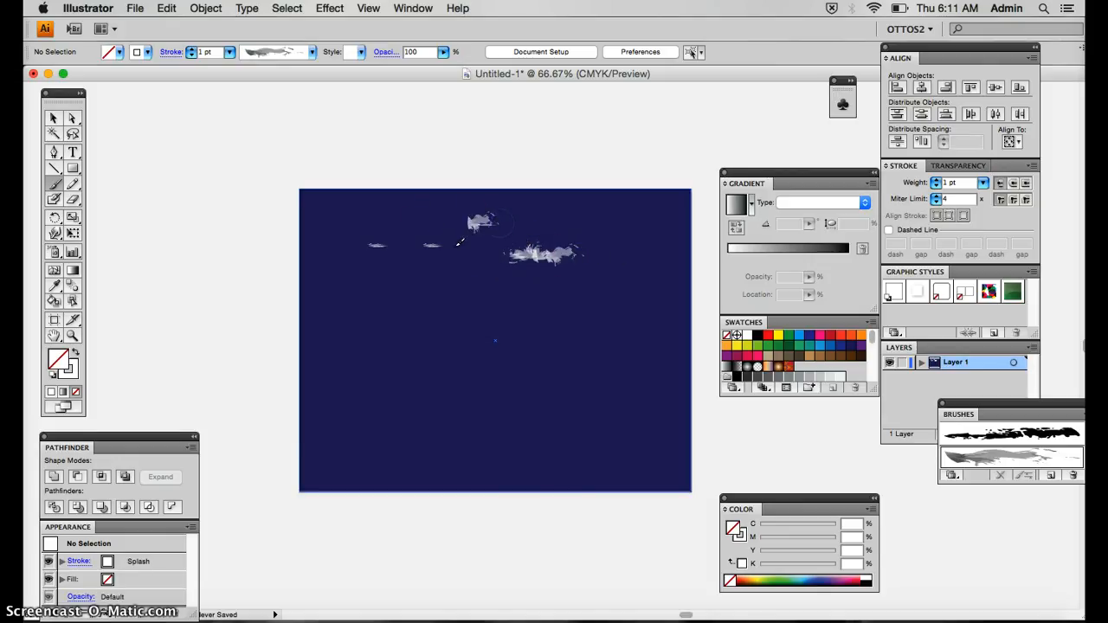
left_click_drag(358, 246, 396, 243)
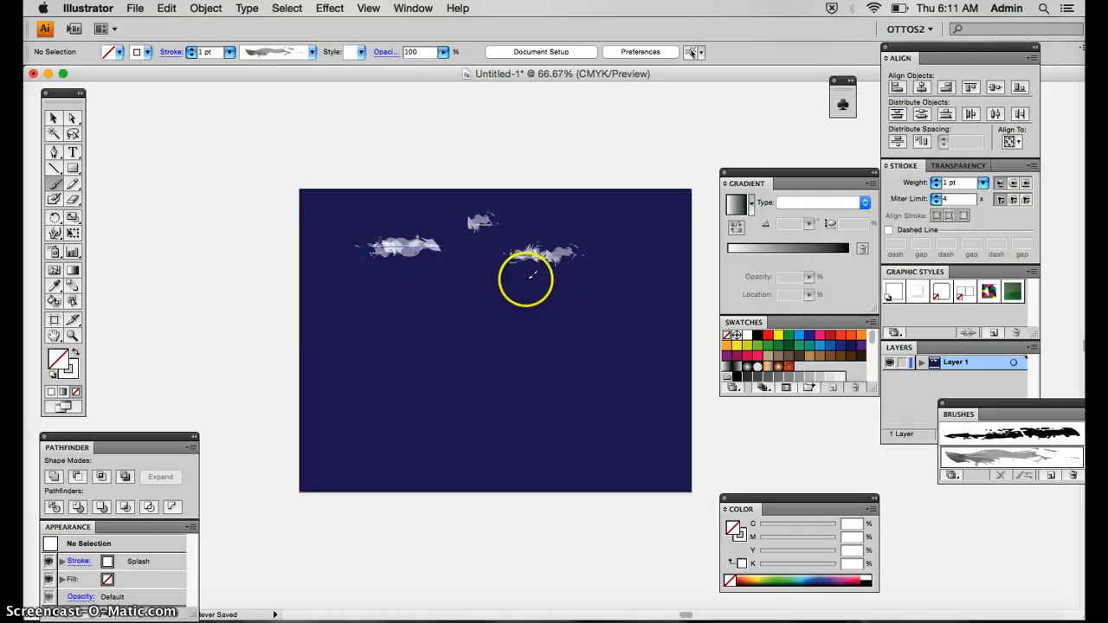
left_click_drag(535, 244, 541, 247)
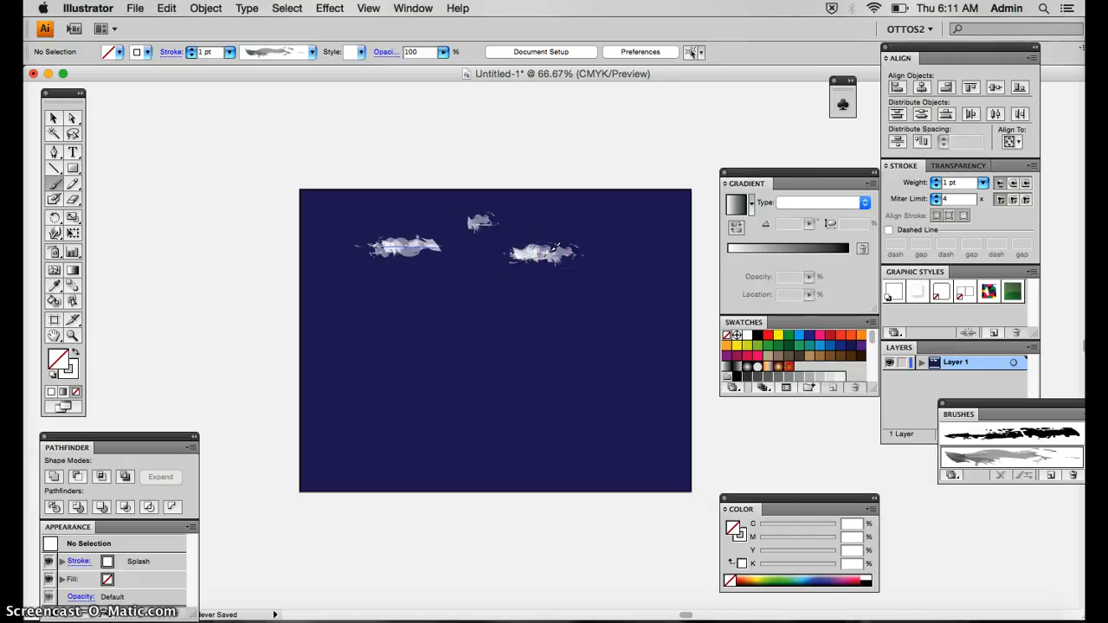
left_click_drag(502, 216, 507, 218)
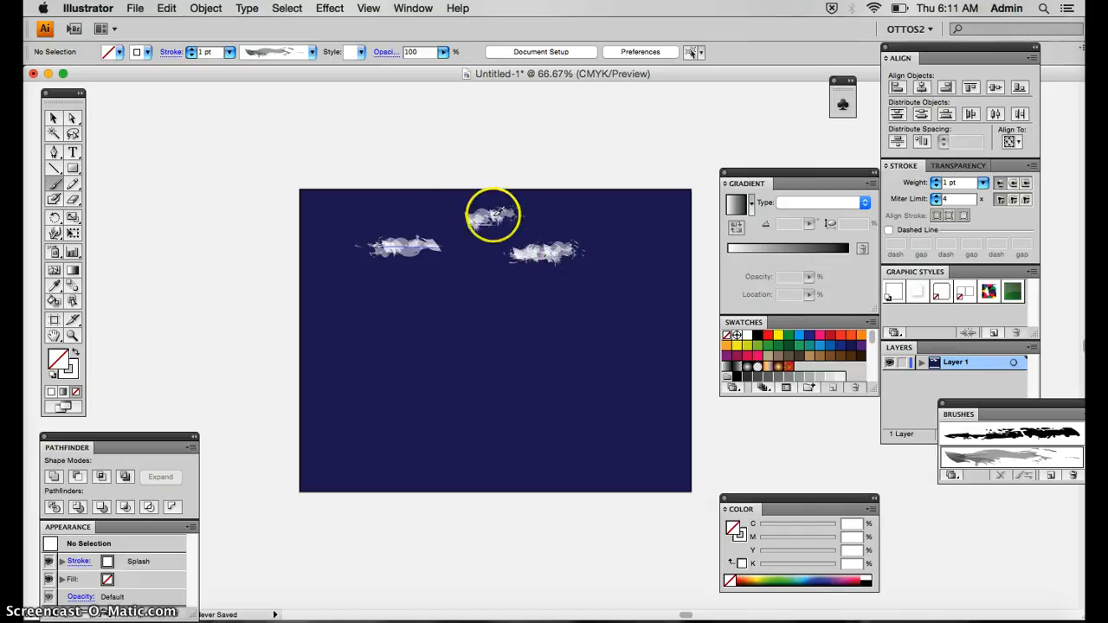
mouse_move(445, 220)
left_mouse_down()
mouse_move(476, 223)
mouse_move(402, 246)
mouse_move(444, 246)
left_mouse_up()
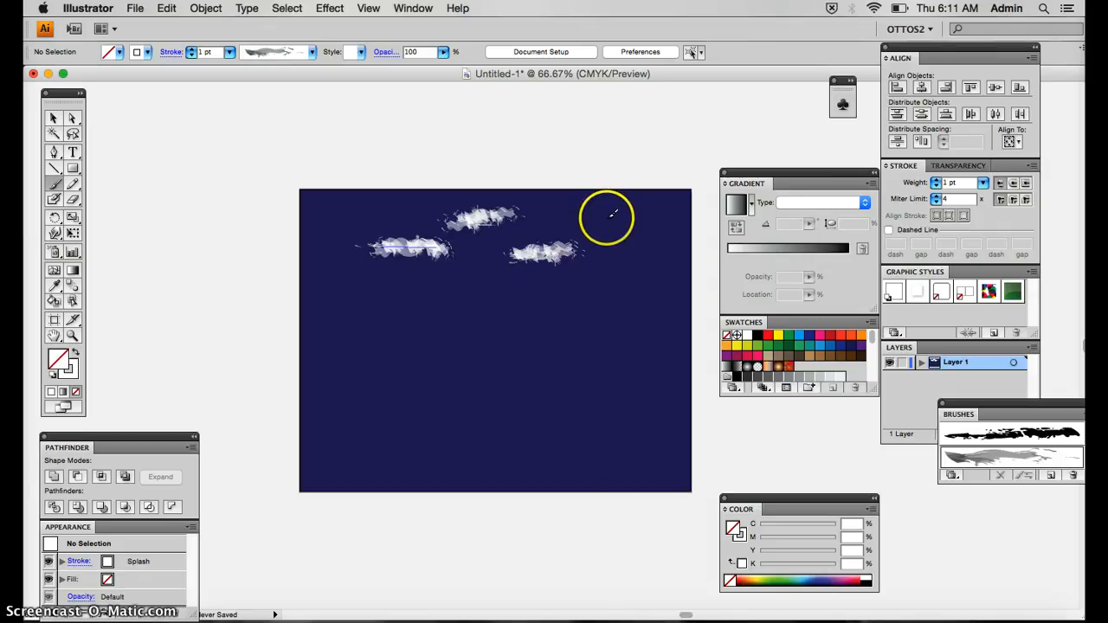
Step: Float and enlarge the Layers panel, expand Layer 1, and lock the navy rectangle's path
left_click(53, 117)
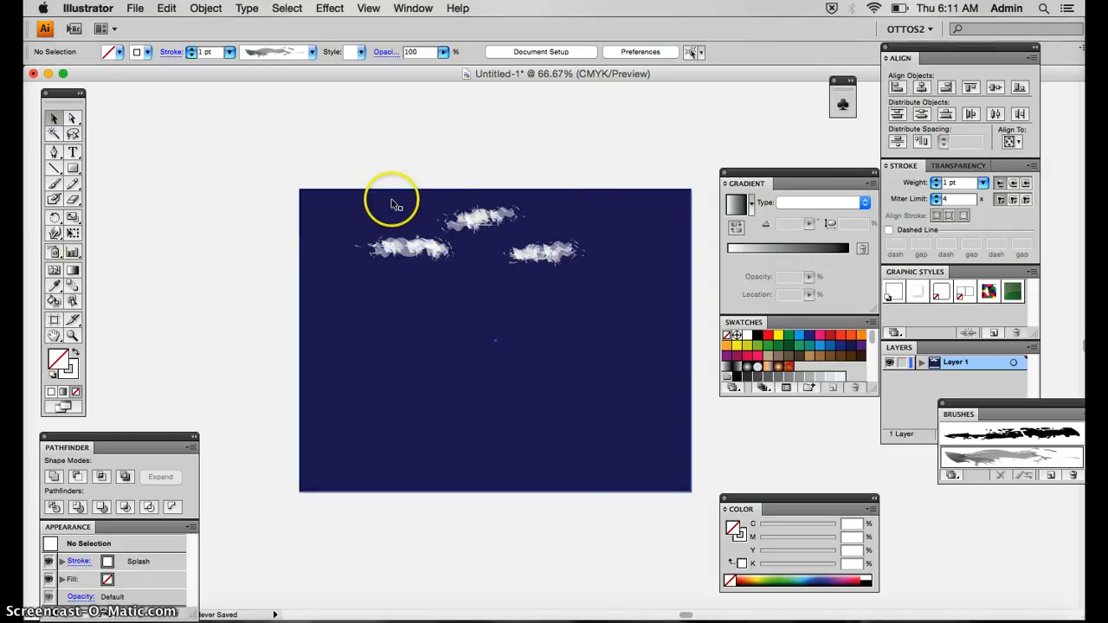
left_click(638, 203)
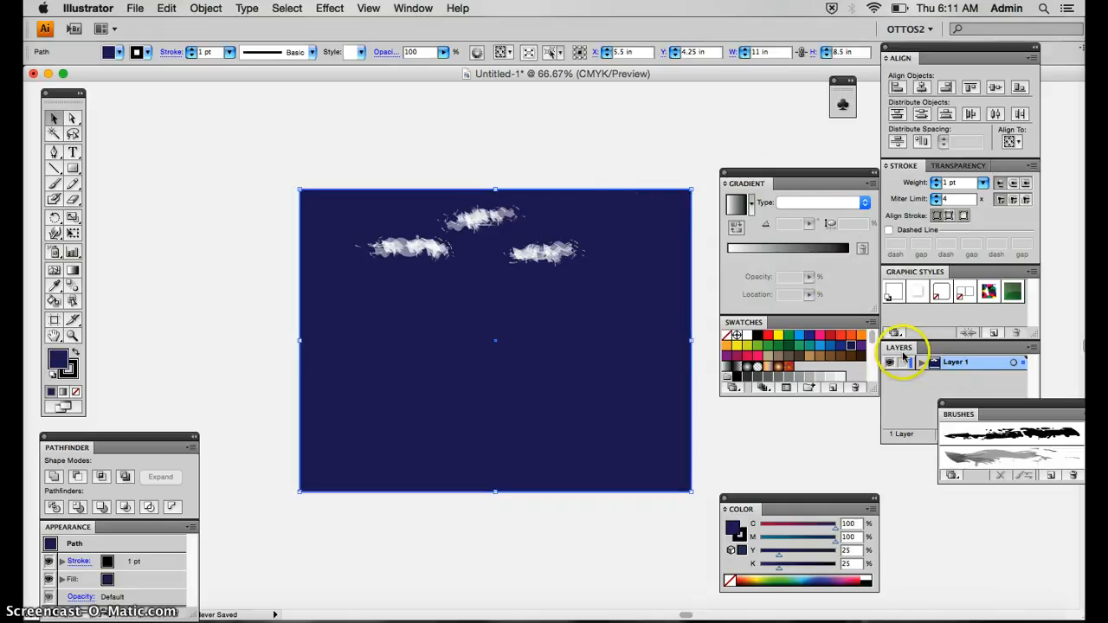
left_click_drag(898, 347, 655, 111)
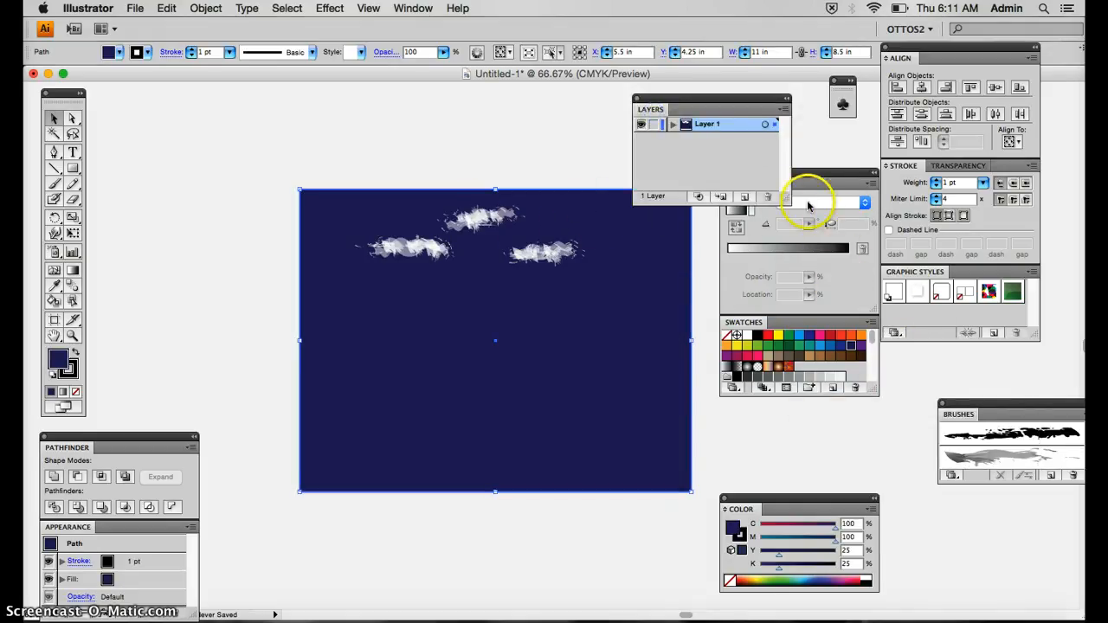
left_click_drag(783, 199, 847, 500)
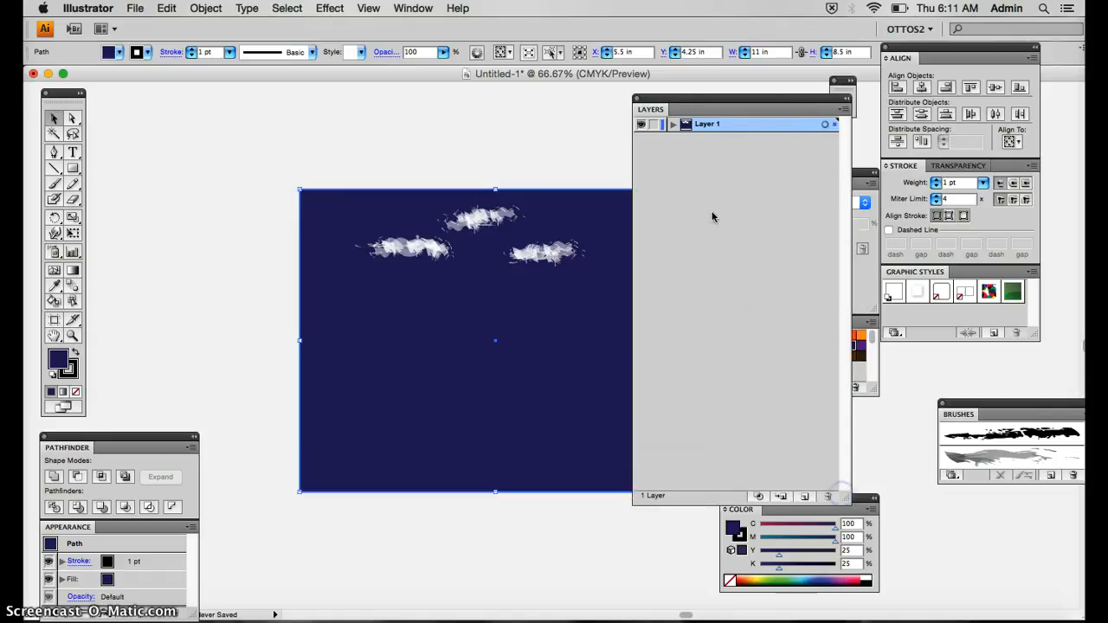
left_click(672, 125)
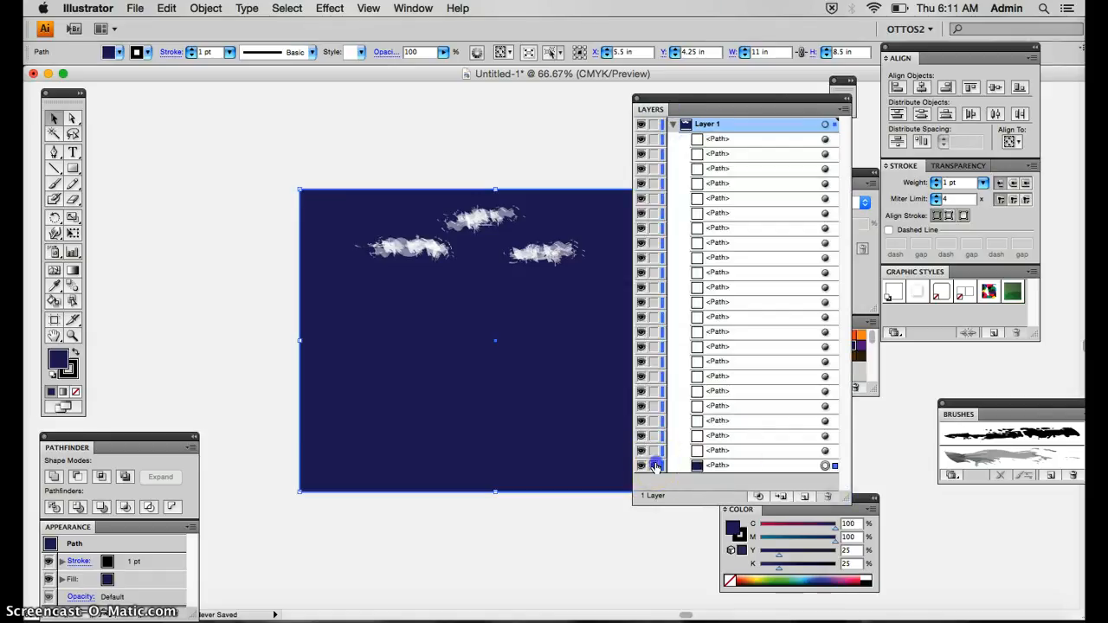
left_click(655, 467)
Step: Group the brush strokes of each of the three clouds into its own group, starting with the upper middle cloud
left_click(73, 117)
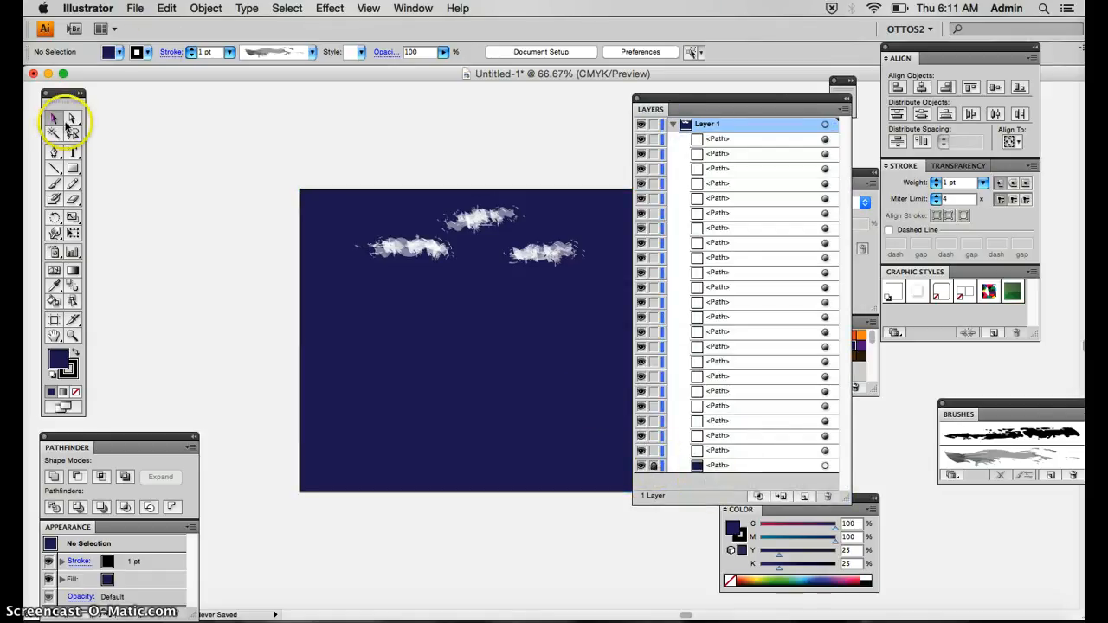
left_click(435, 189)
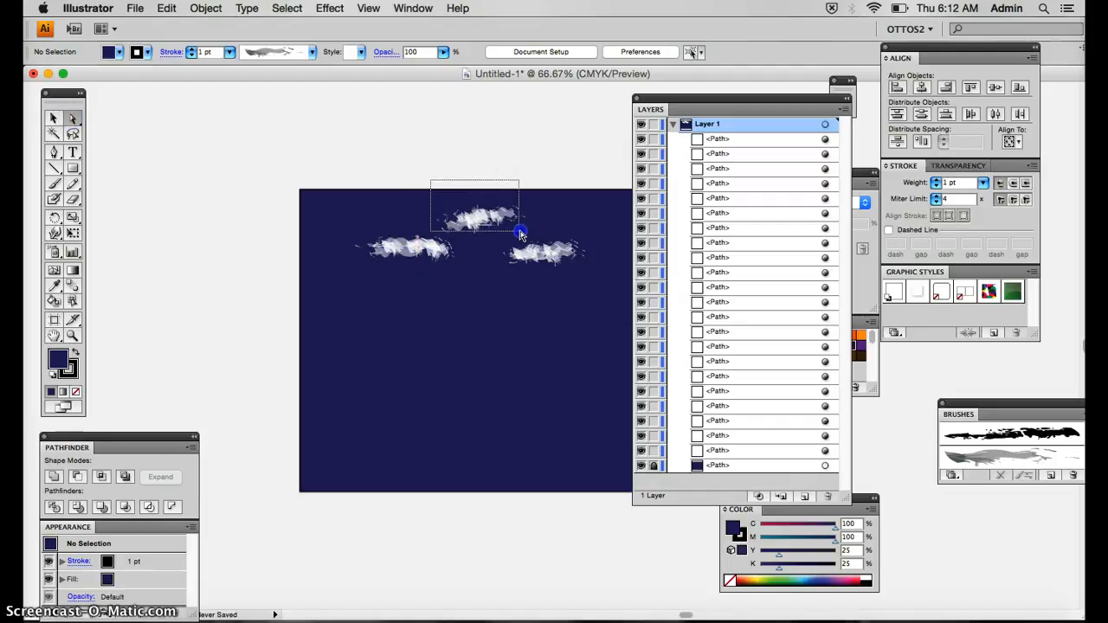
left_click_drag(431, 180, 533, 231)
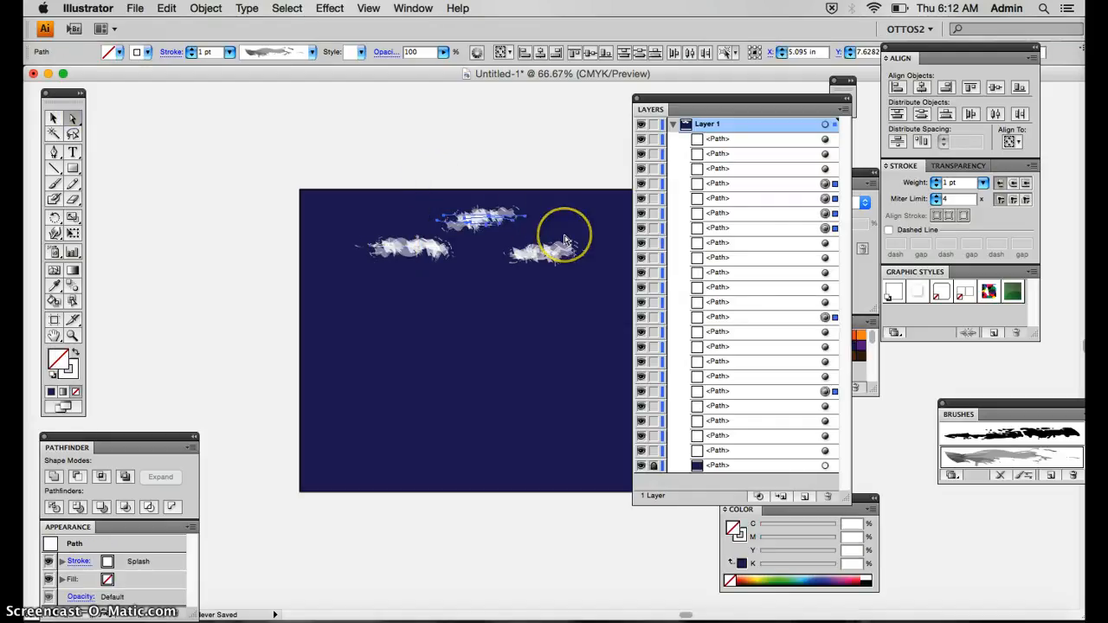
key("super+g")
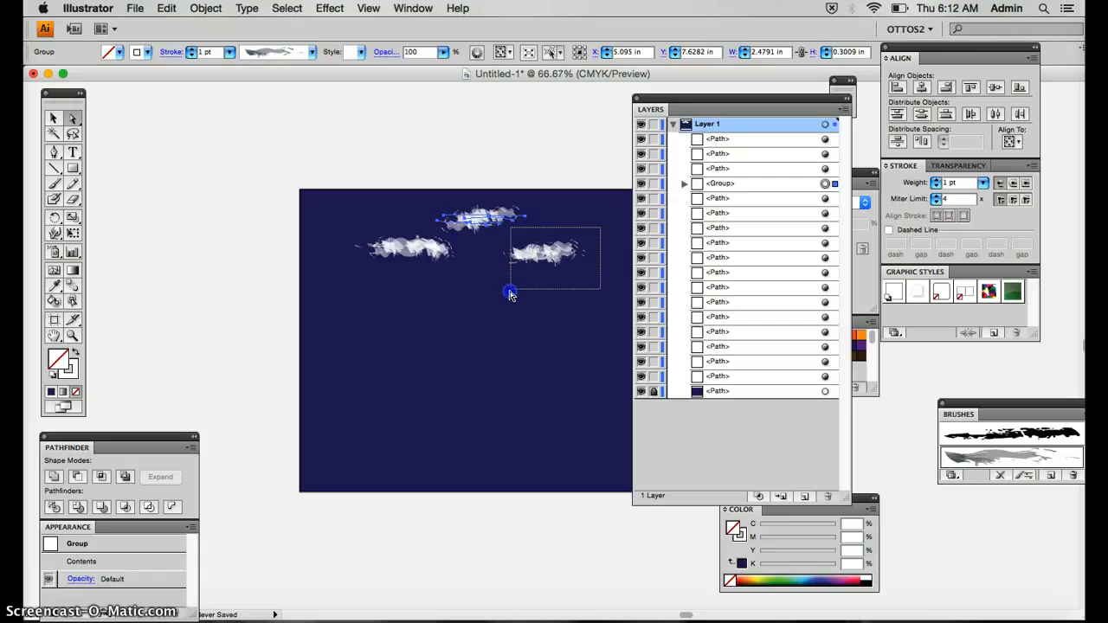
left_click_drag(596, 227, 509, 293)
key("super+g")
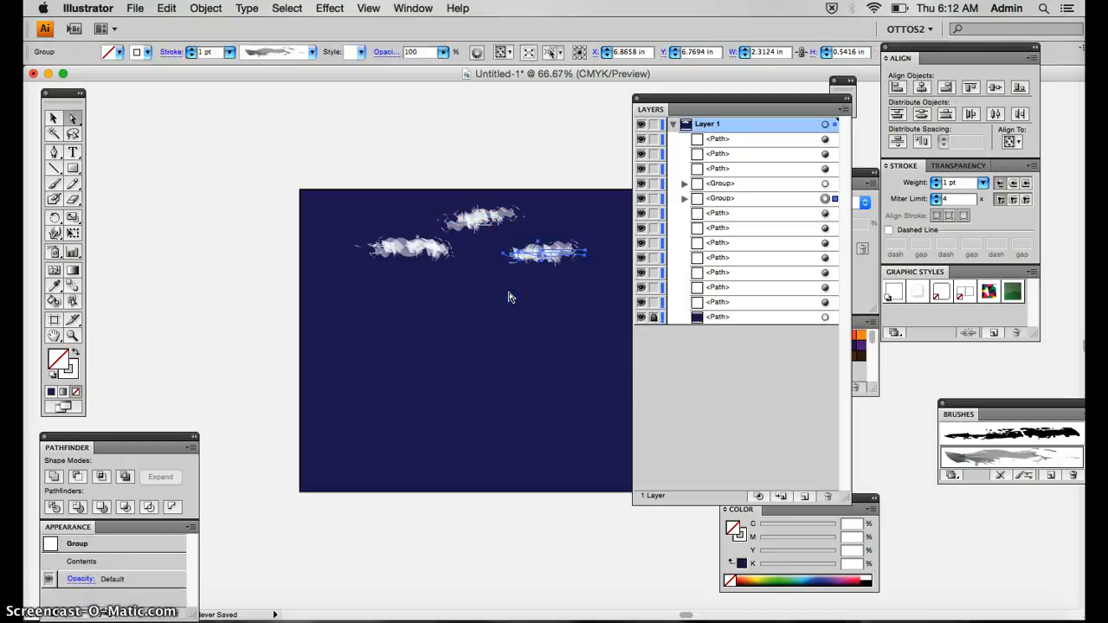
left_click_drag(449, 306, 430, 297)
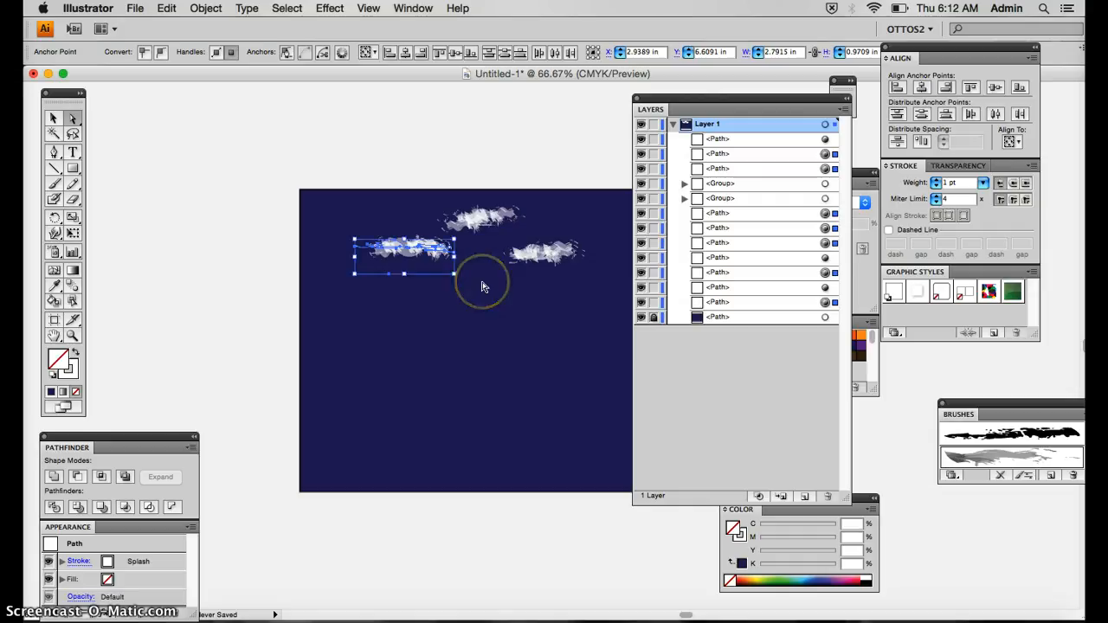
key("super+g")
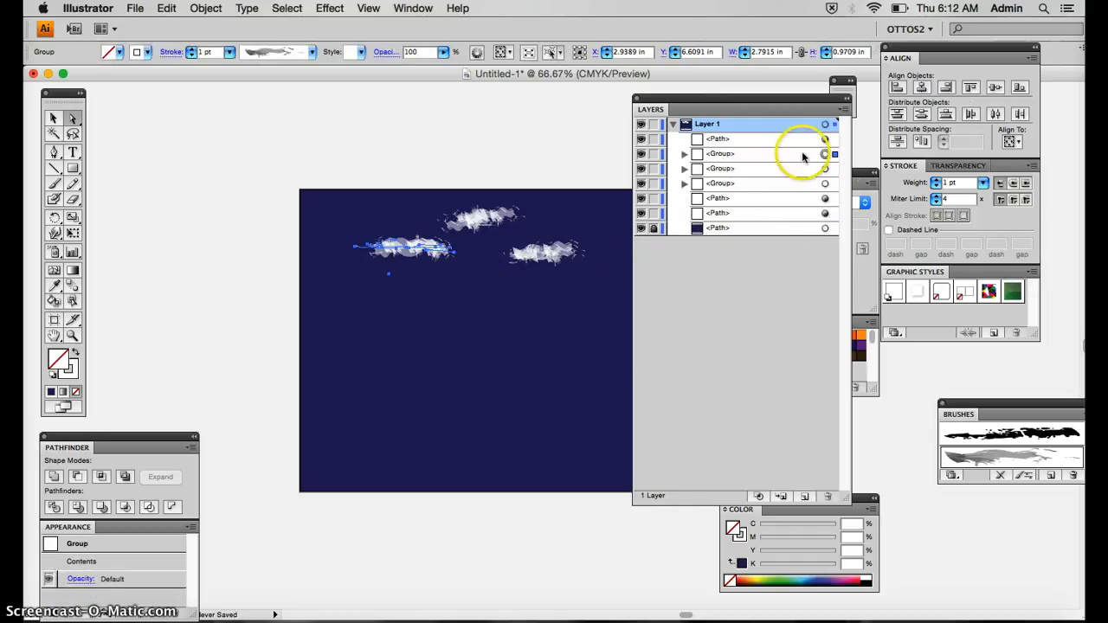
Step: Move the three remaining loose stroke paths on Layer 1 into the left cloud's group
left_click(829, 140)
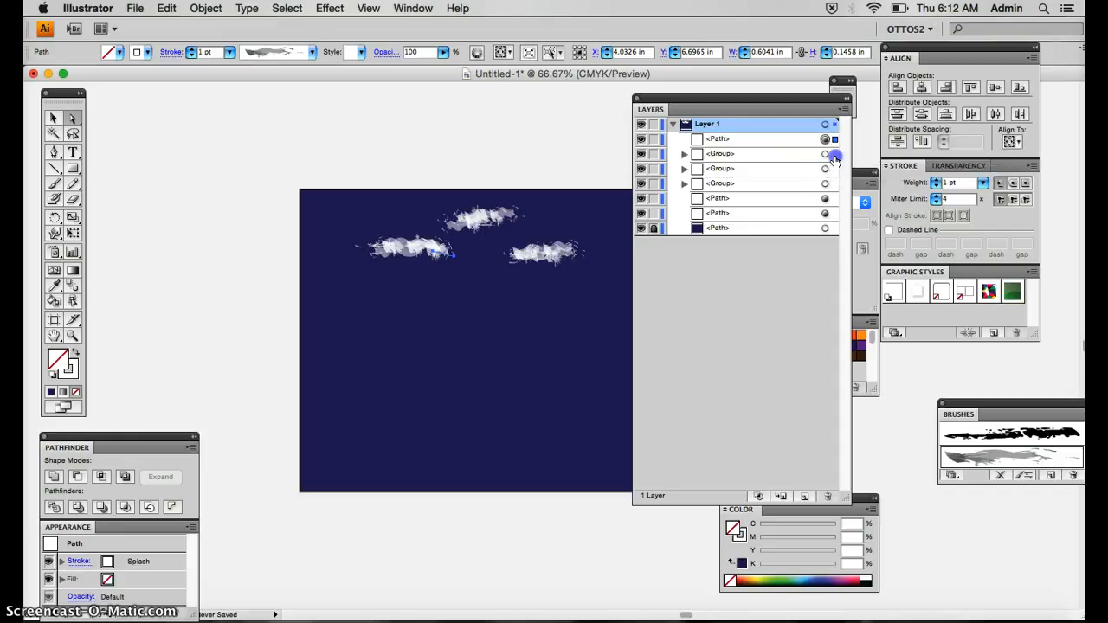
left_click(828, 154)
mouse_move(792, 141)
left_mouse_down()
mouse_move(779, 139)
mouse_move(779, 156)
left_mouse_up()
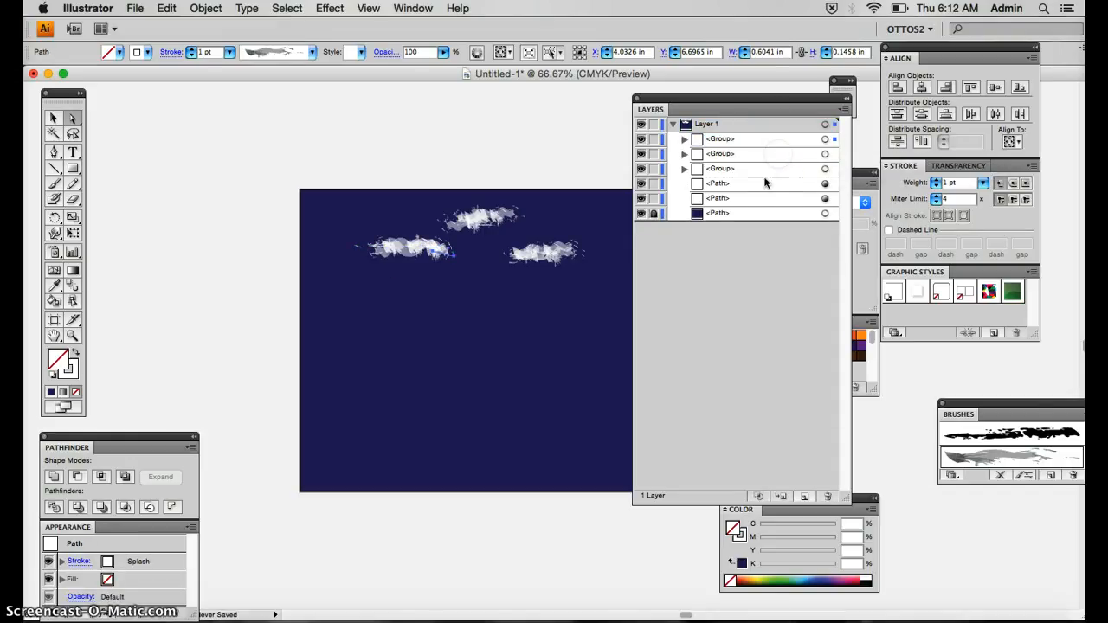
left_click(831, 185)
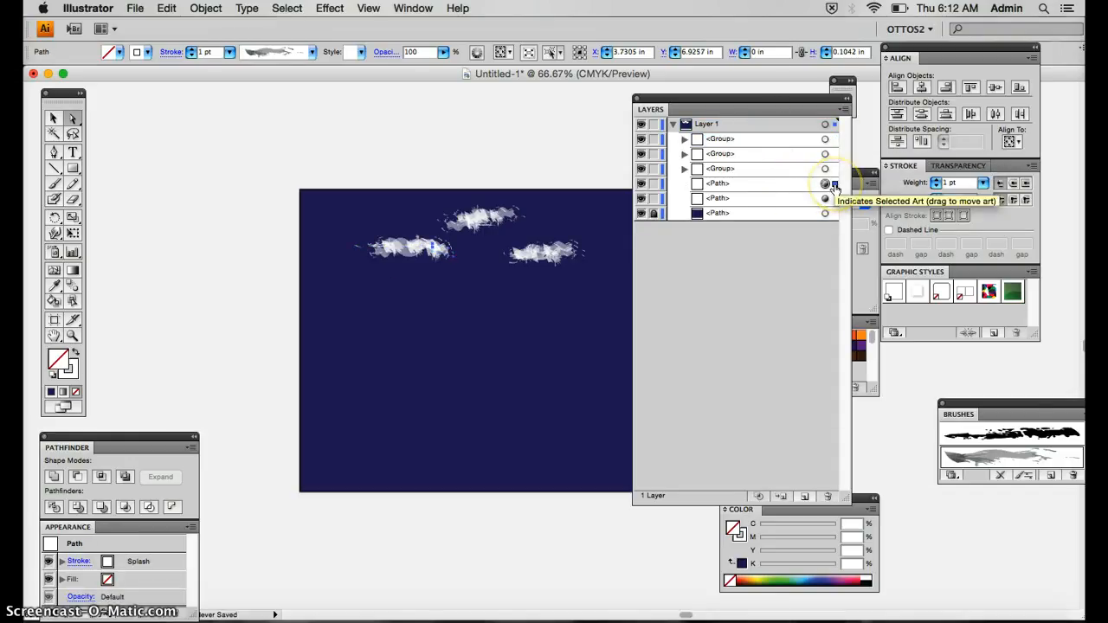
left_click(787, 183)
left_click_drag(789, 140, 781, 154)
left_click(775, 183)
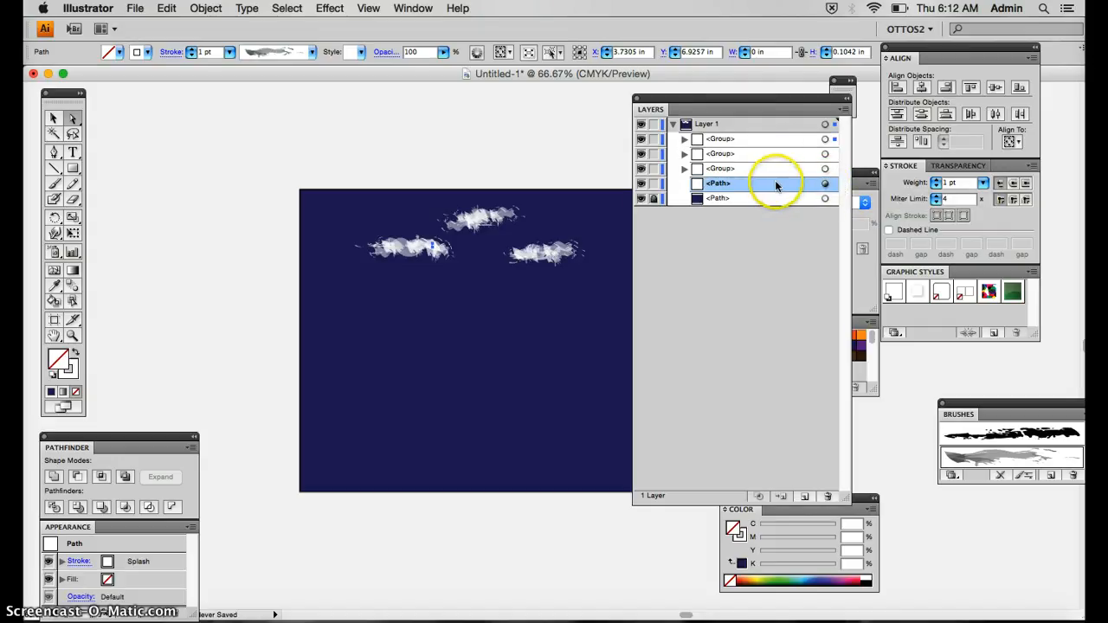
left_click_drag(775, 146, 773, 139)
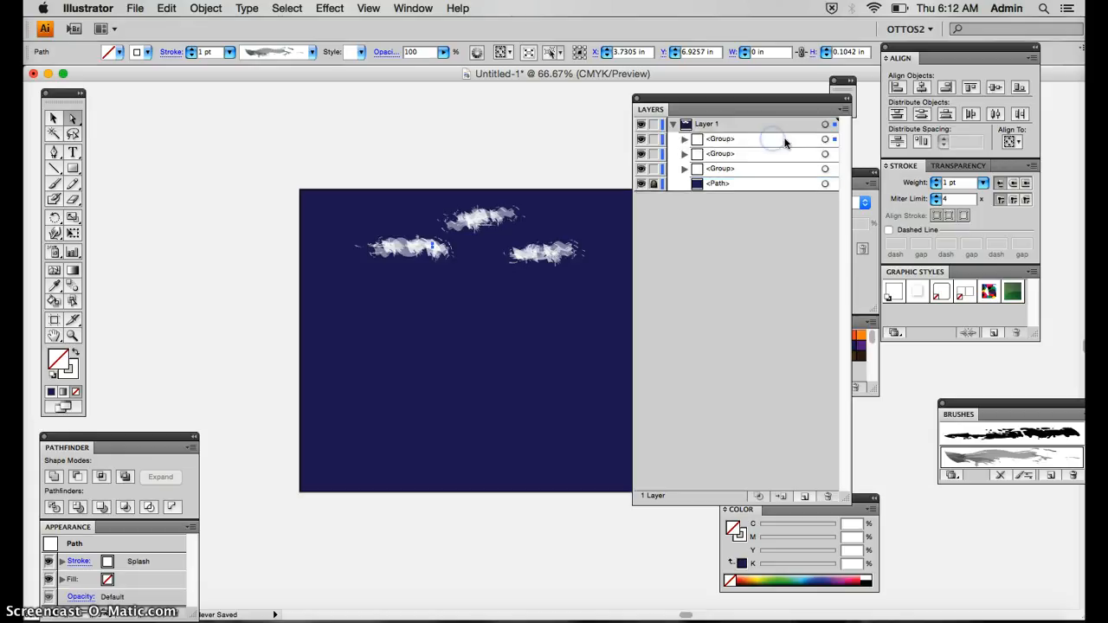
Step: Delete the stray stroke points above and below the left cloud, and select all the artwork to check for leftovers
left_click(835, 139)
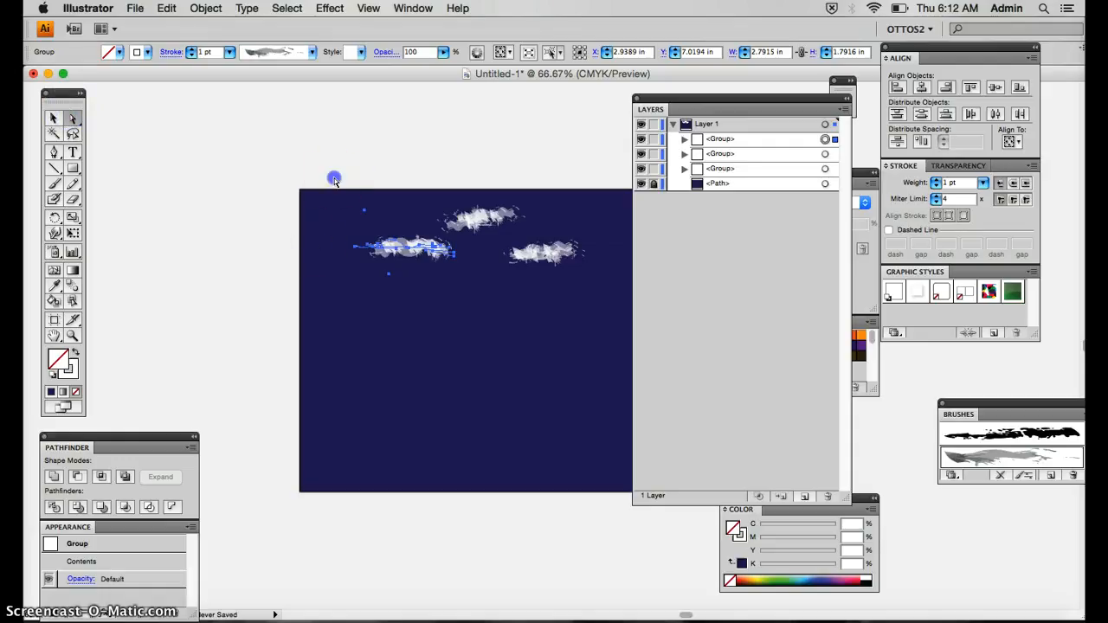
left_click_drag(334, 181, 383, 223)
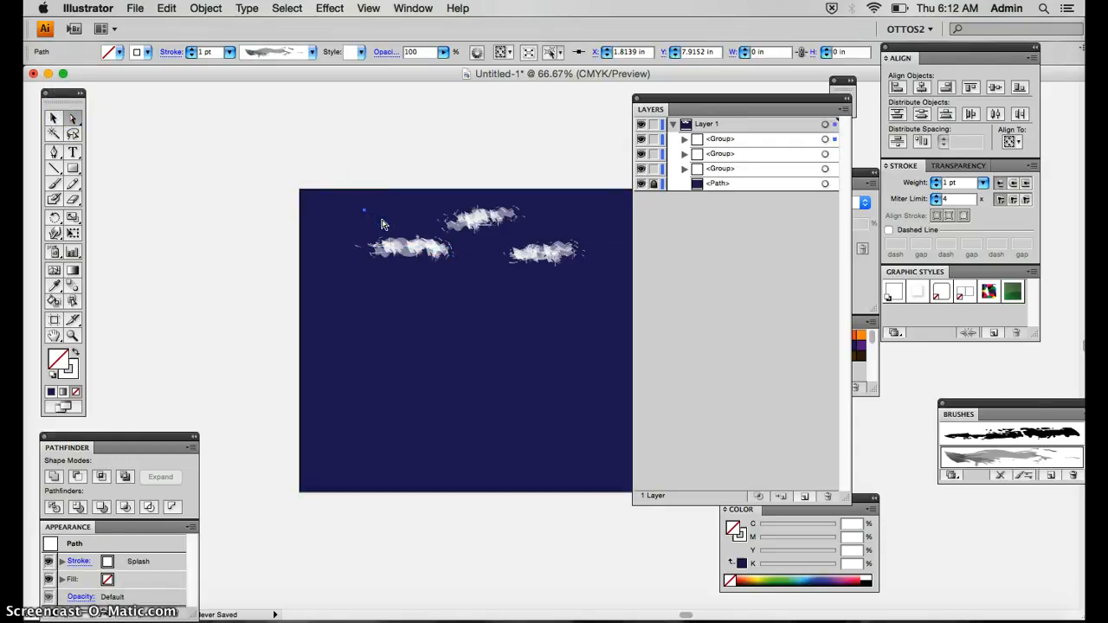
left_click(383, 223)
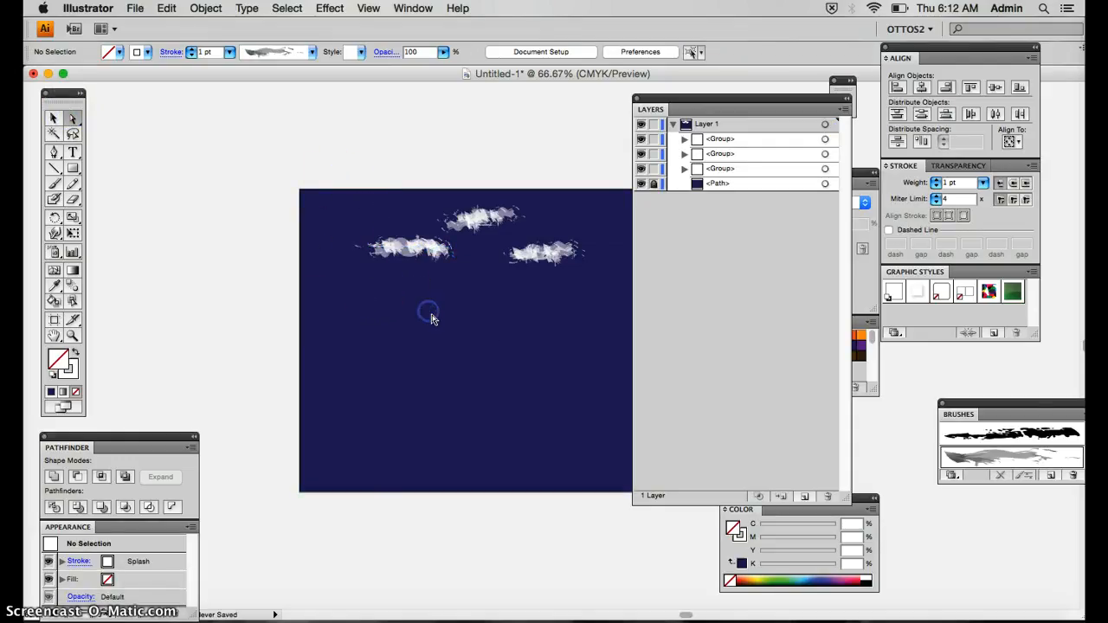
left_click_drag(385, 275, 487, 332)
left_click(486, 332)
left_click_drag(498, 286, 603, 334)
key("super+a")
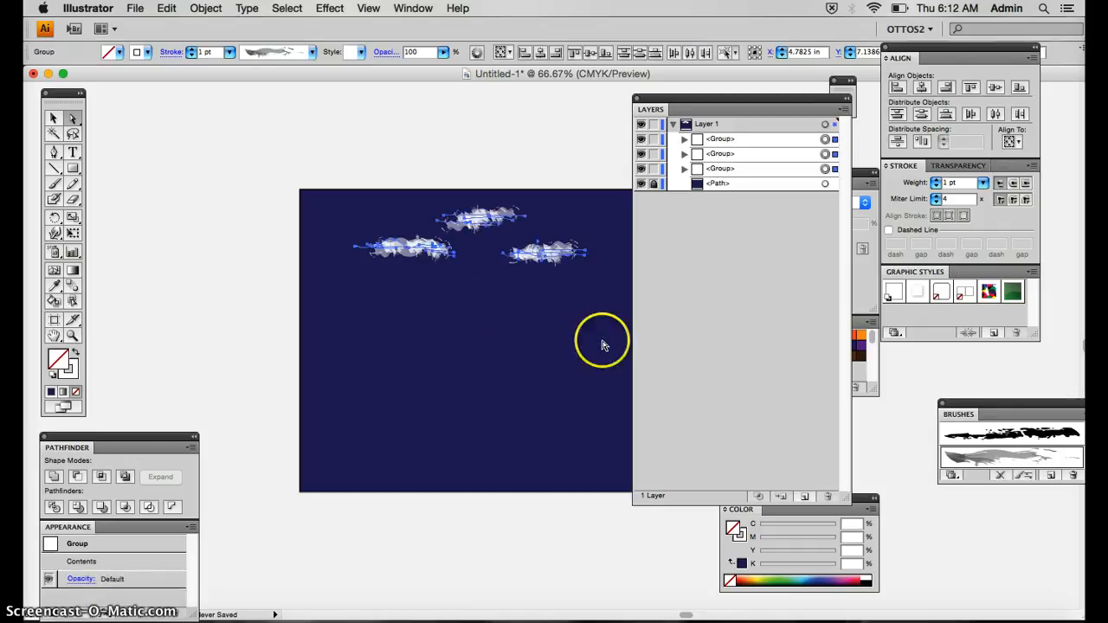
Step: Move the left cloud group toward the rectangle's upper-left corner, centred at about X 2.0 in, Y 7.6 in
left_click(388, 290)
left_click_drag(424, 270, 426, 271)
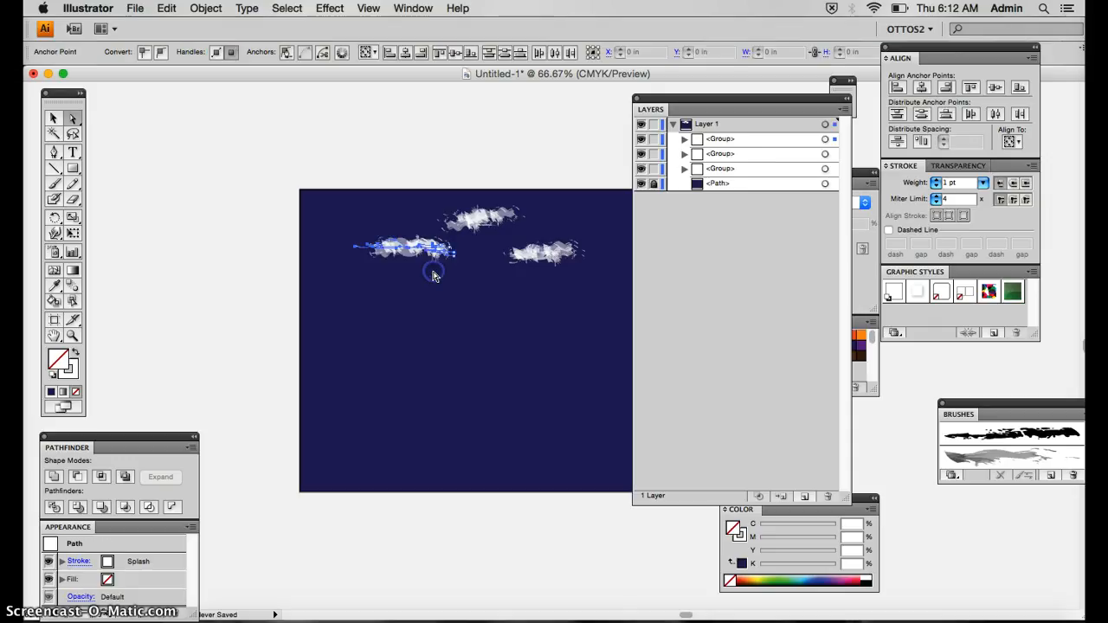
left_click(53, 117)
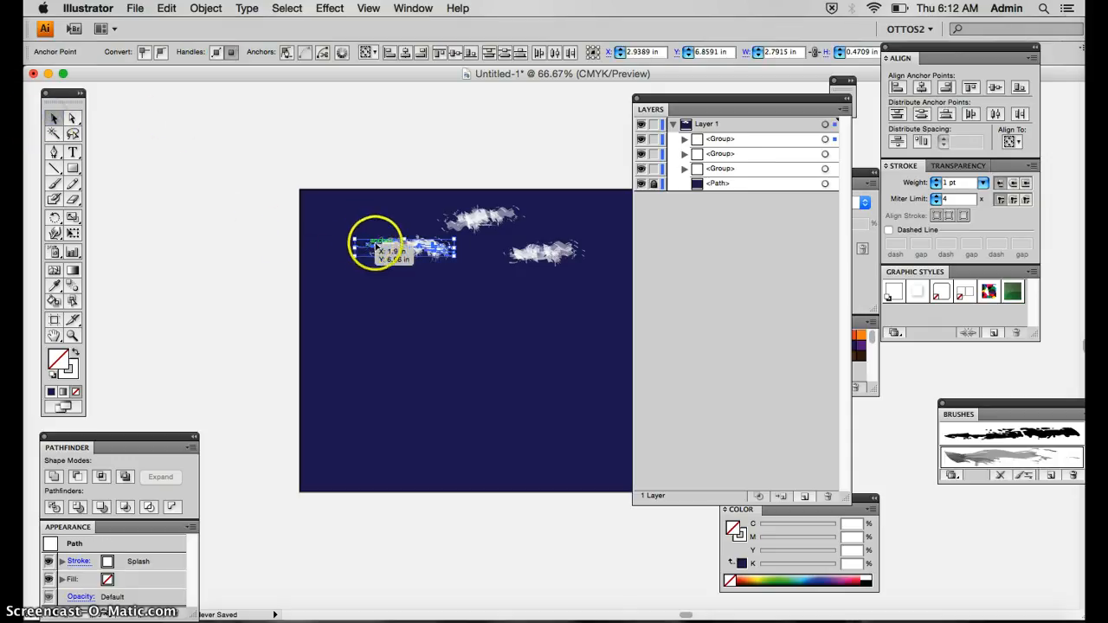
left_click_drag(388, 250, 356, 223)
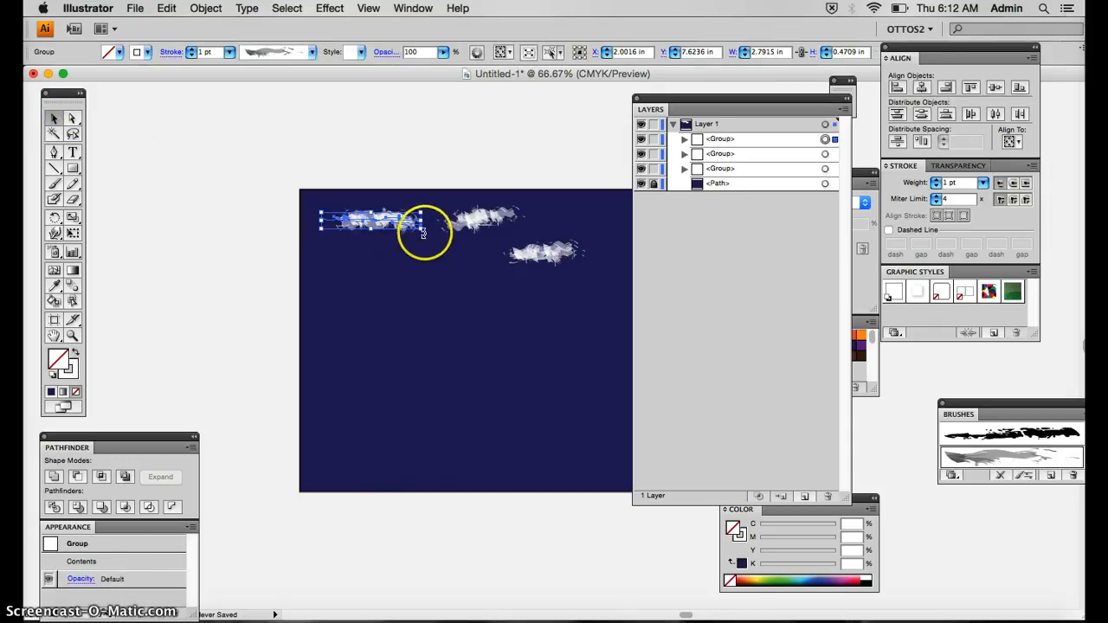
Step: Try enlarging the upper-left cloud group, and undo the resize
left_click_drag(422, 229, 450, 250)
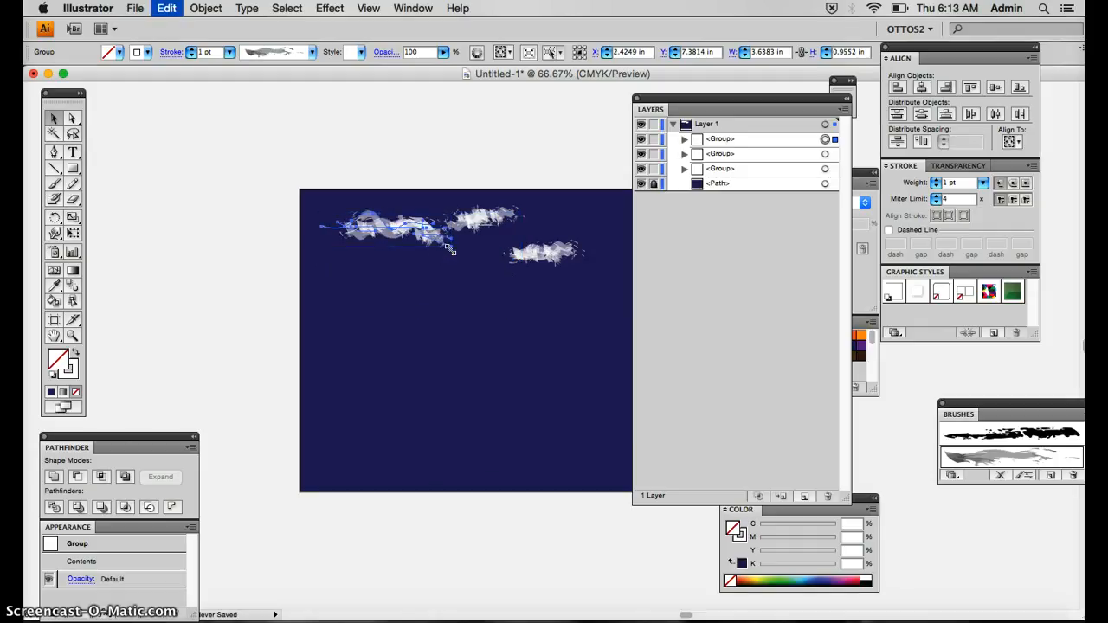
key("super+z")
key("super+z")
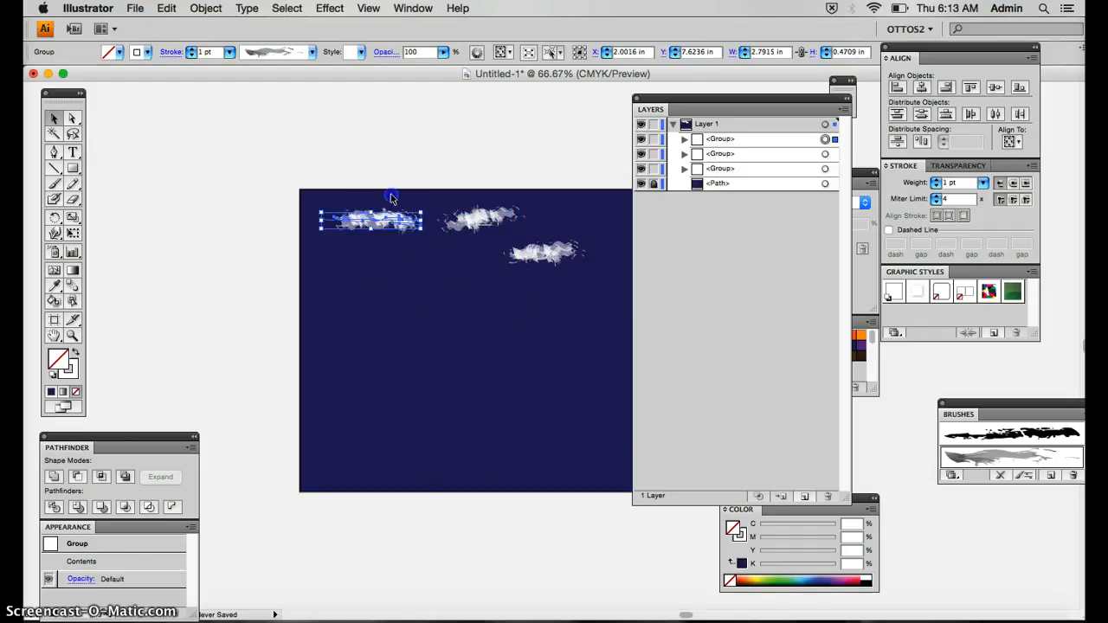
Step: Scale the upper middle cloud group down slightly, and deselect it
left_click(391, 198)
left_click(478, 220)
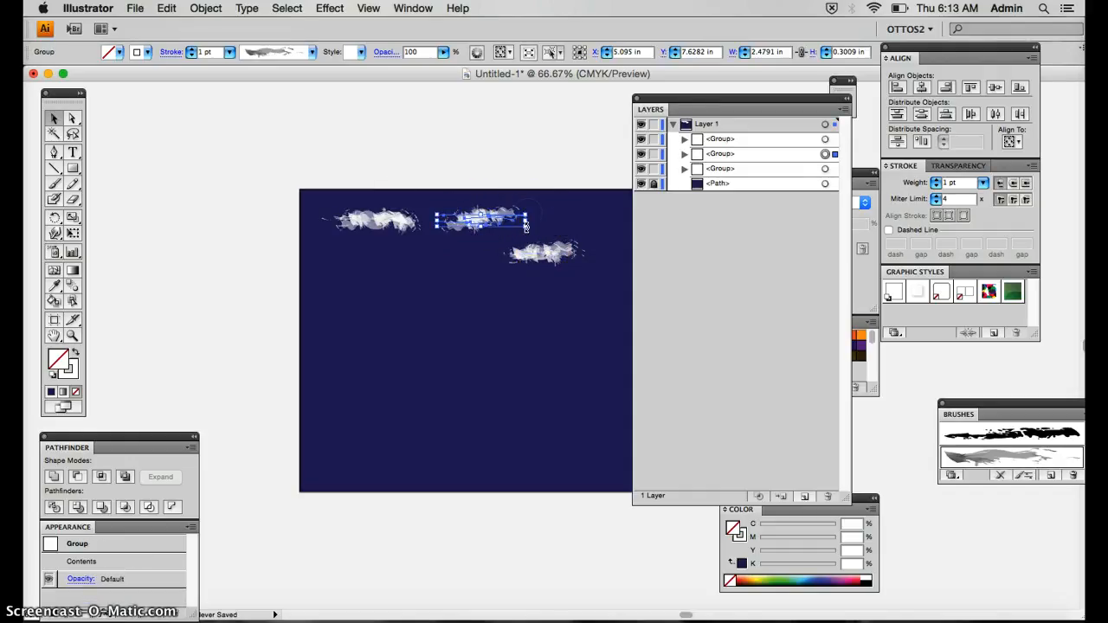
left_click_drag(526, 228, 510, 229)
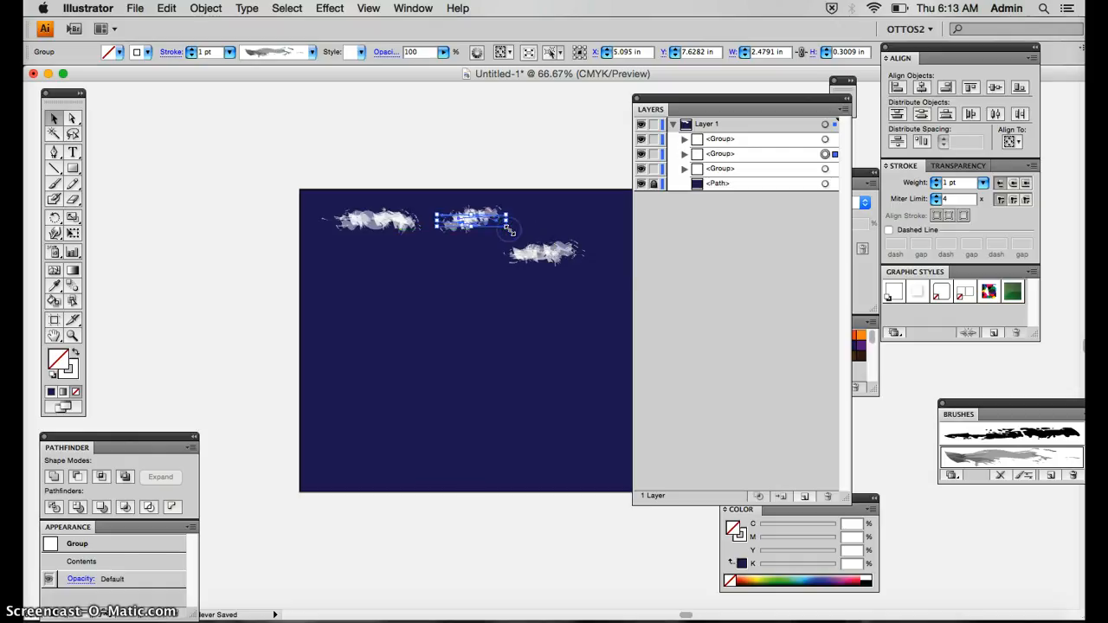
left_click(540, 292)
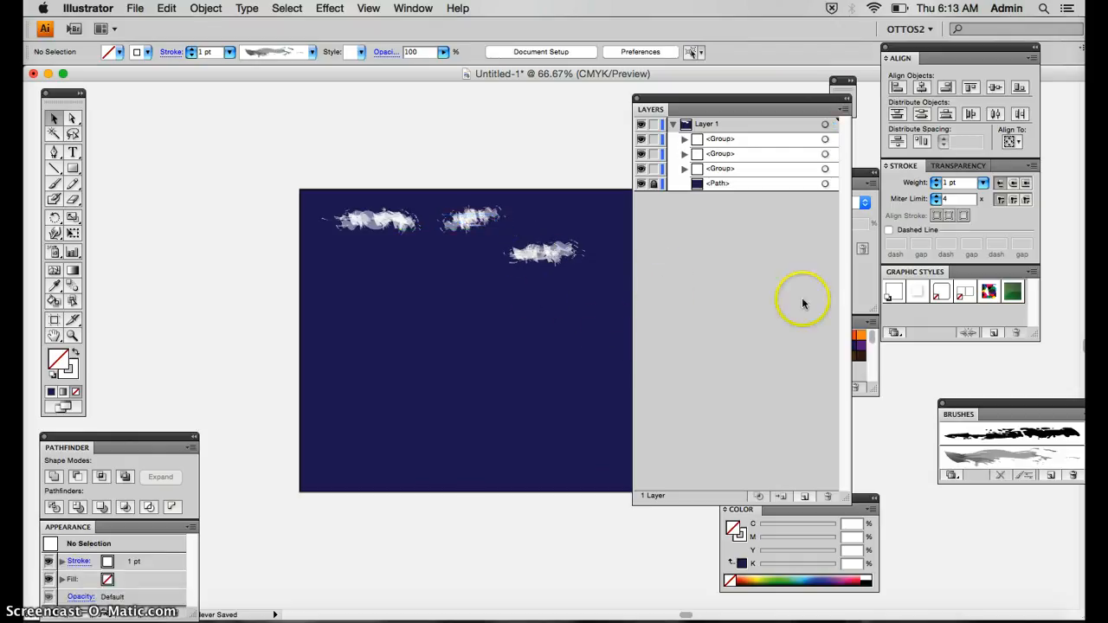
Step: Dock the Layers panel below Swatches, and choose a snowflake symbol from the enlarged Nature symbol library
left_click_drag(736, 100, 868, 397)
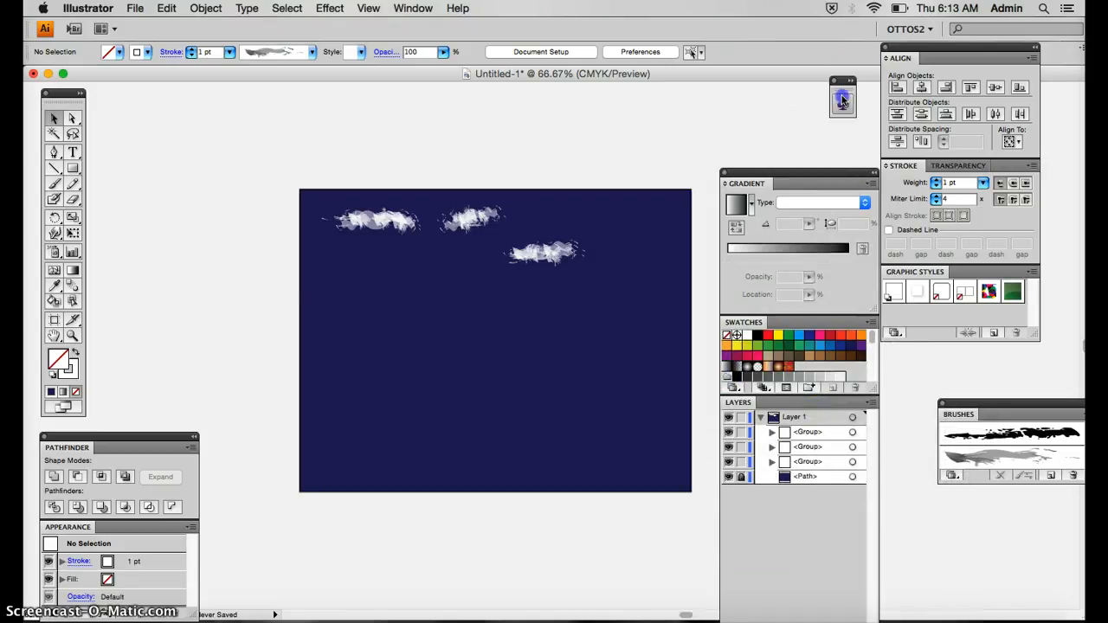
left_click(842, 100)
left_click(821, 101)
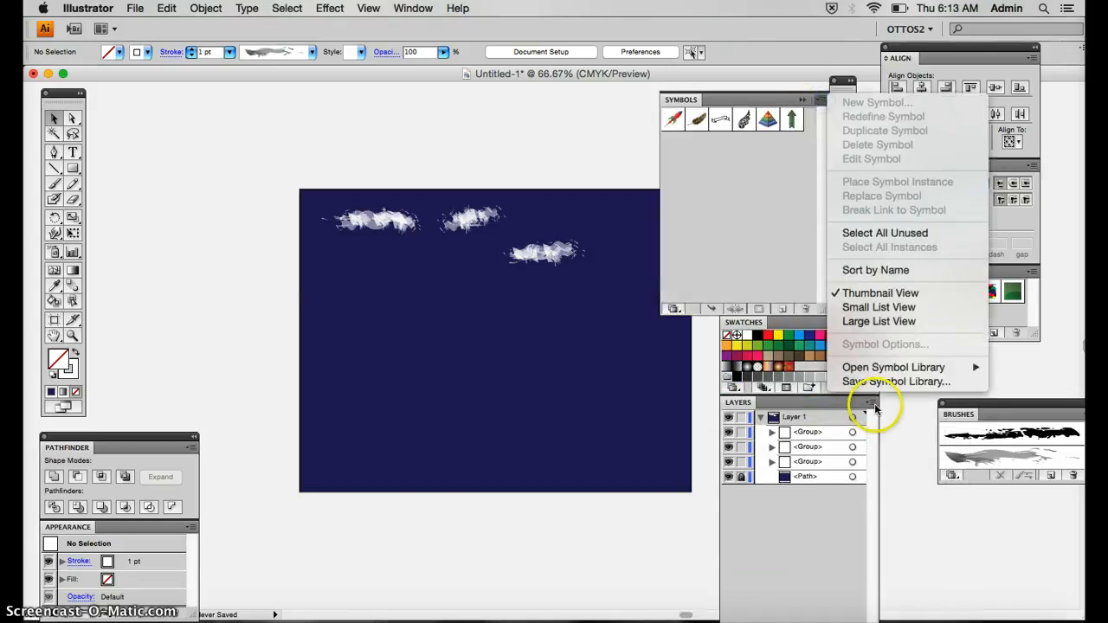
mouse_move(961, 367)
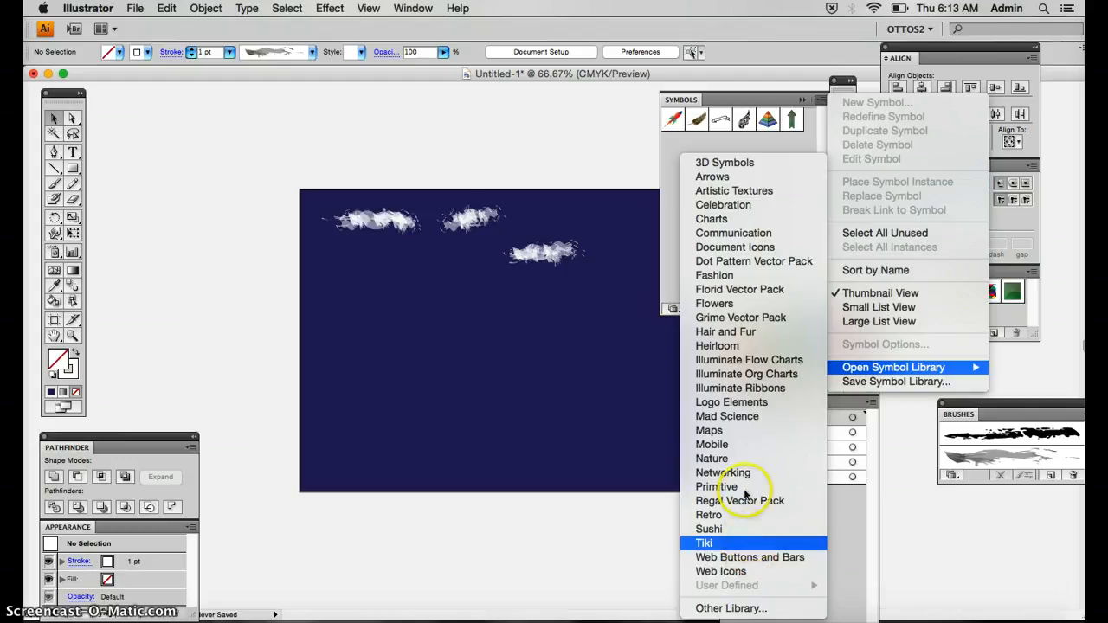
left_click(737, 459)
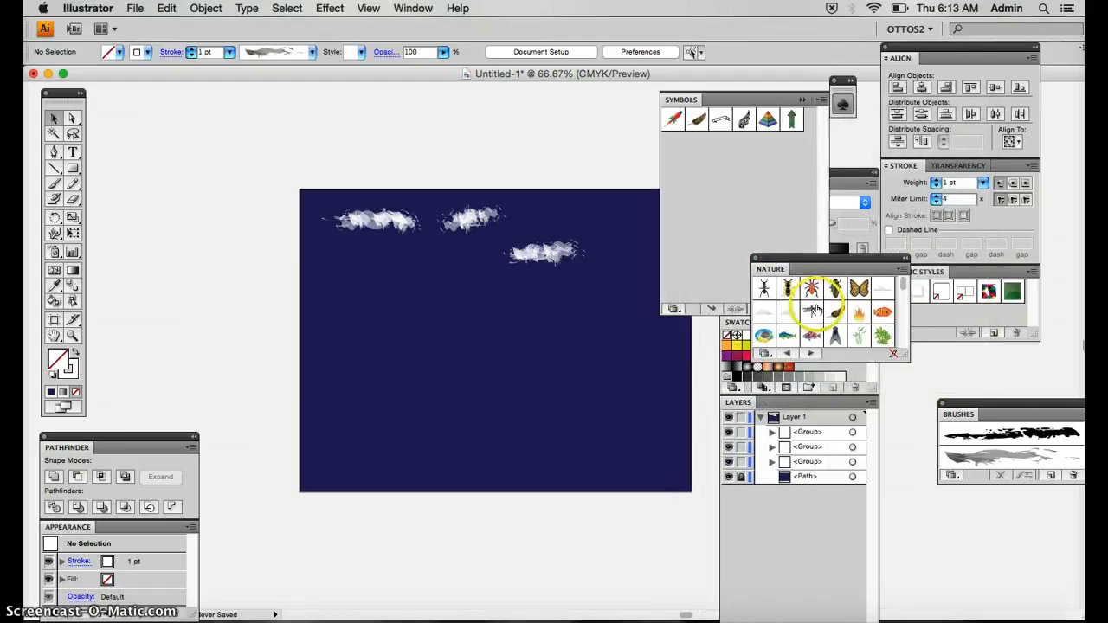
left_click_drag(907, 357, 930, 527)
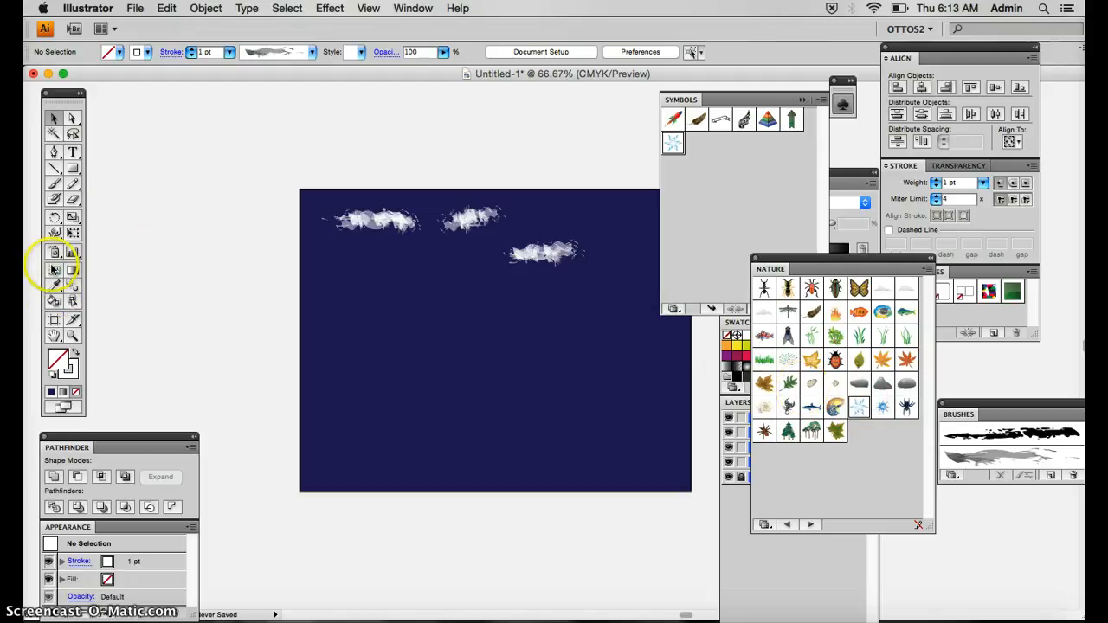
Step: Try spraying each of the two snowflake symbols across the night sky, and undo the sprayed snowflakes
mouse_move(309, 315)
left_mouse_down()
mouse_move(325, 263)
mouse_move(353, 284)
left_mouse_up()
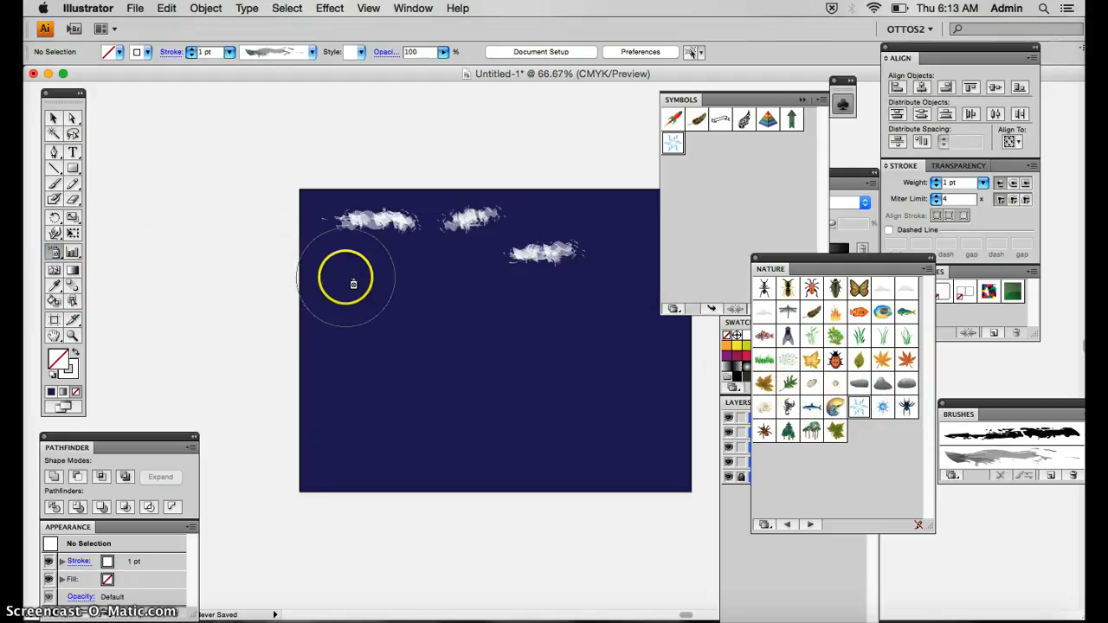
left_click_drag(564, 386, 416, 389)
key("super+z")
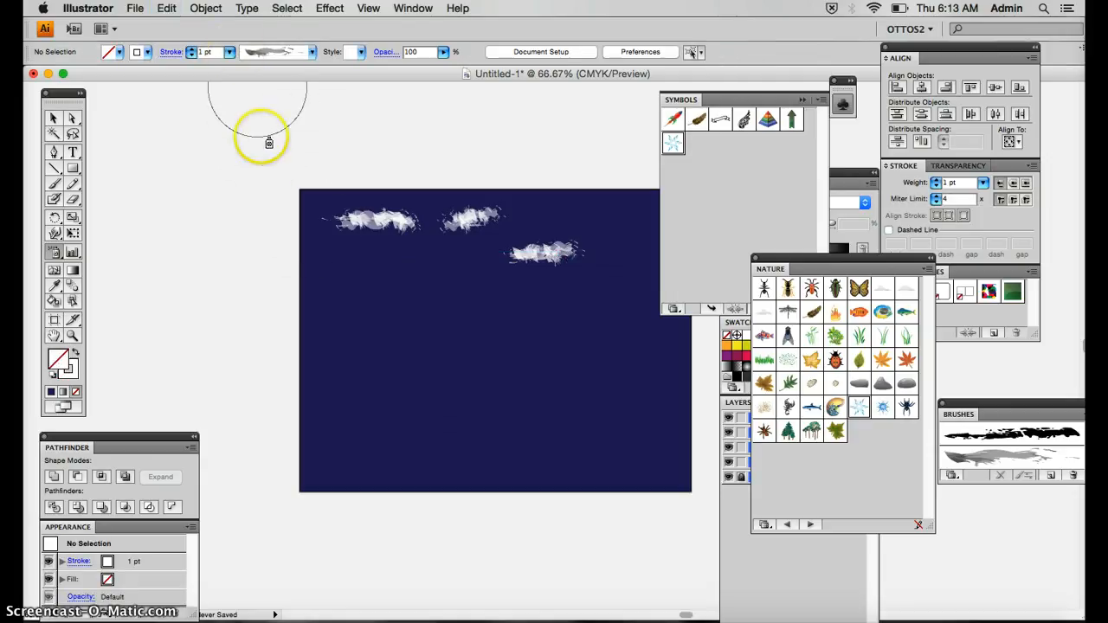
scroll(383, 300, "right", 5)
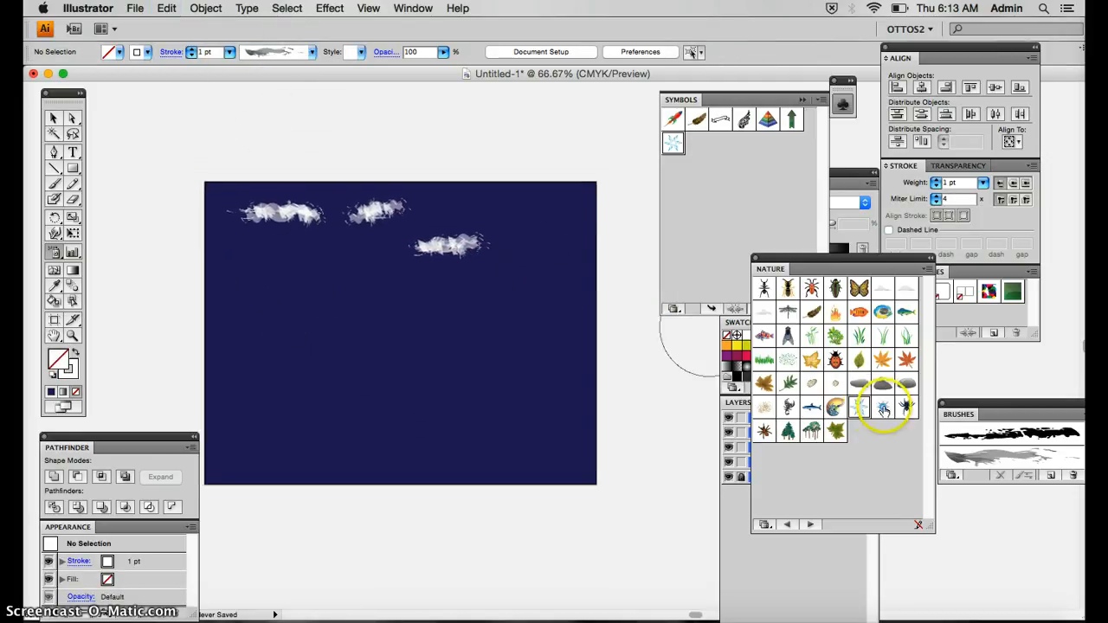
mouse_move(558, 234)
left_mouse_down()
mouse_move(407, 267)
mouse_move(251, 247)
left_mouse_up()
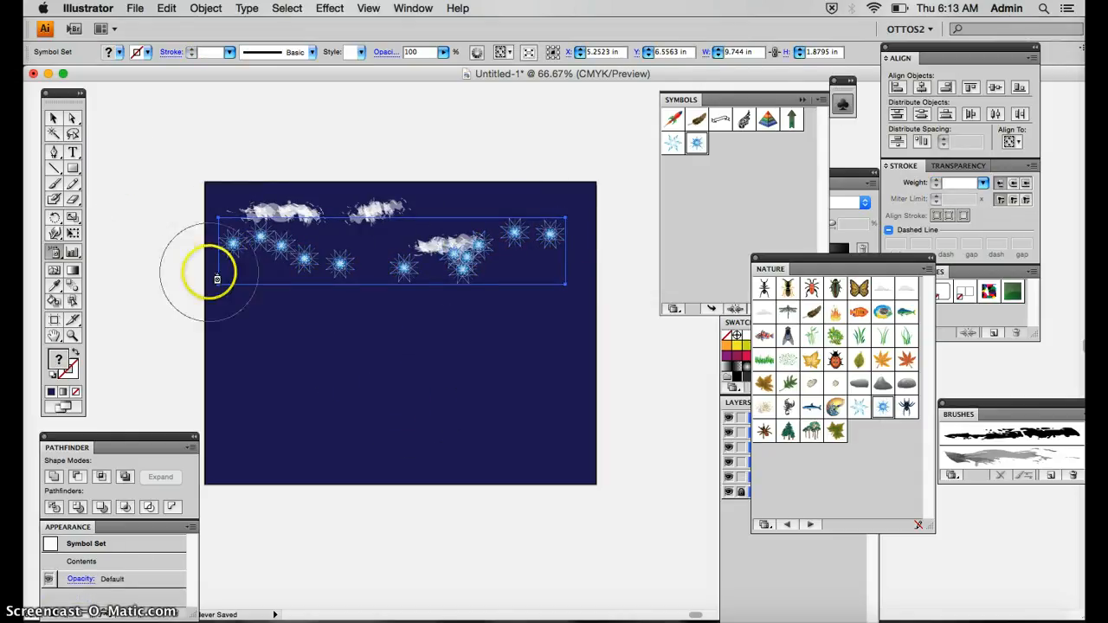
key("super+z")
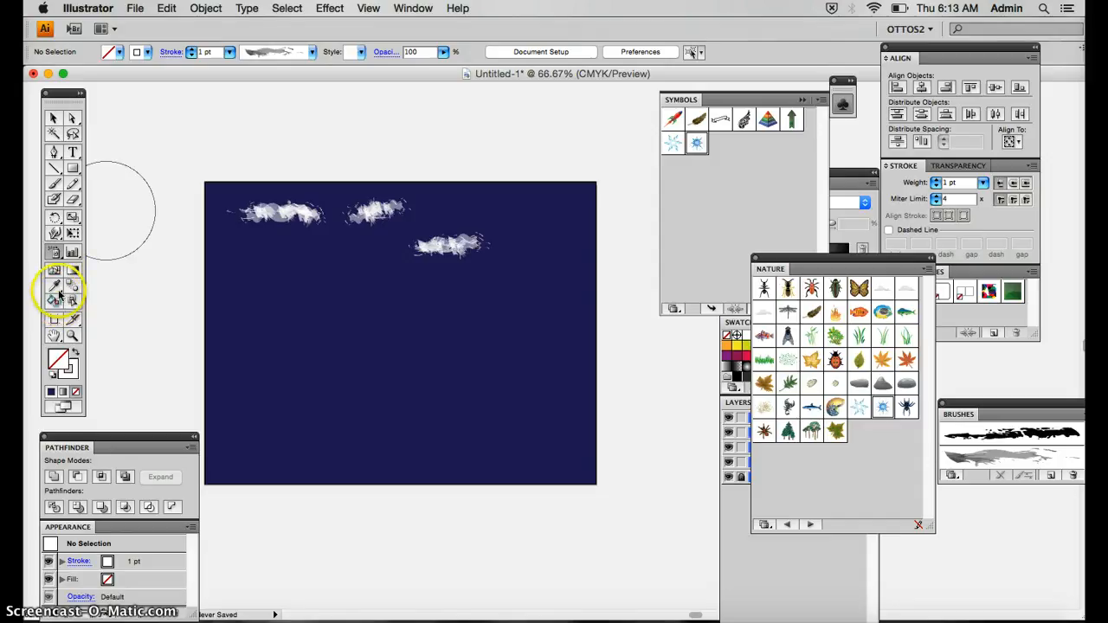
Step: Spray solid blue snowflakes over the sky's upper-right area, about 8.4 × 4.2 in, and spread them apart with the Symbol Shifter
left_click(54, 251)
mouse_move(558, 281)
left_mouse_down()
mouse_move(577, 240)
mouse_move(515, 287)
mouse_move(487, 289)
mouse_move(427, 223)
mouse_move(377, 237)
mouse_move(408, 282)
mouse_move(528, 236)
mouse_move(322, 311)
left_mouse_up()
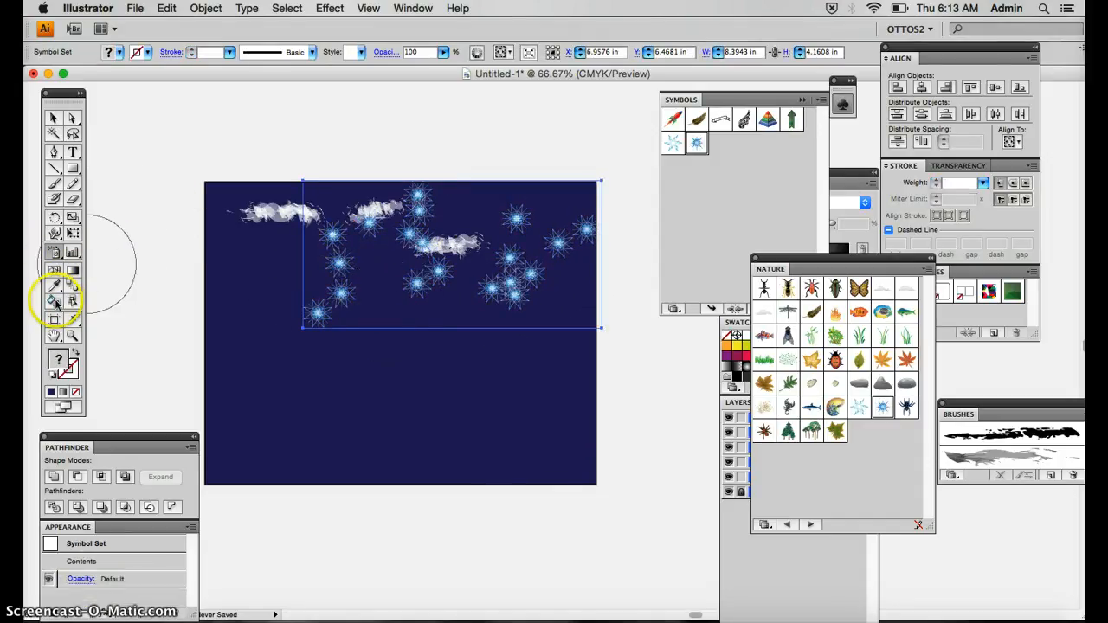
left_click(51, 253)
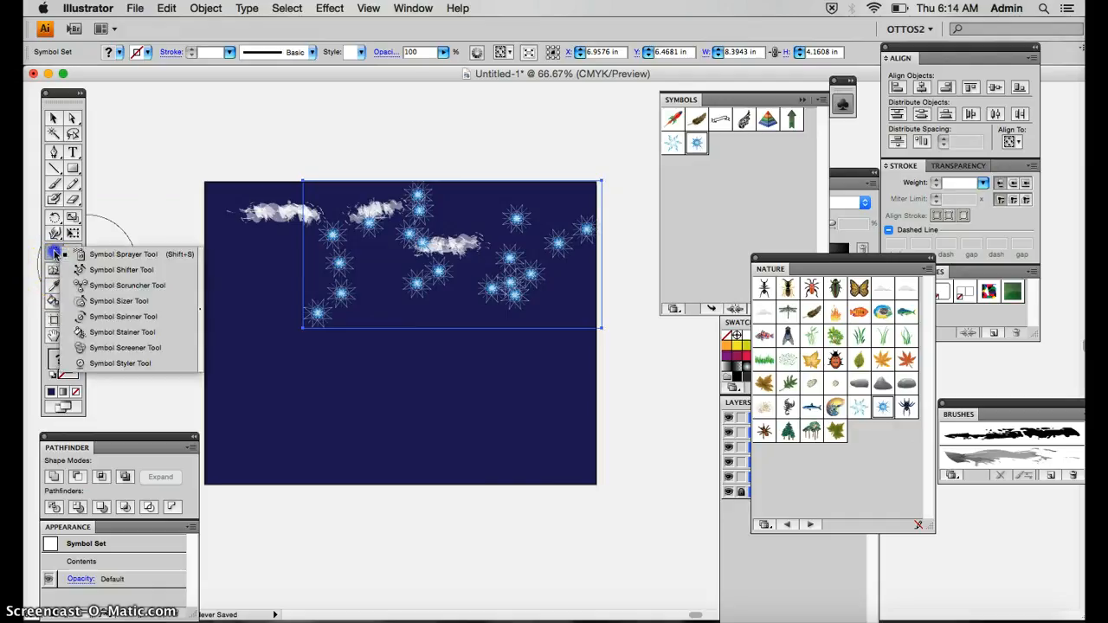
left_click(110, 275)
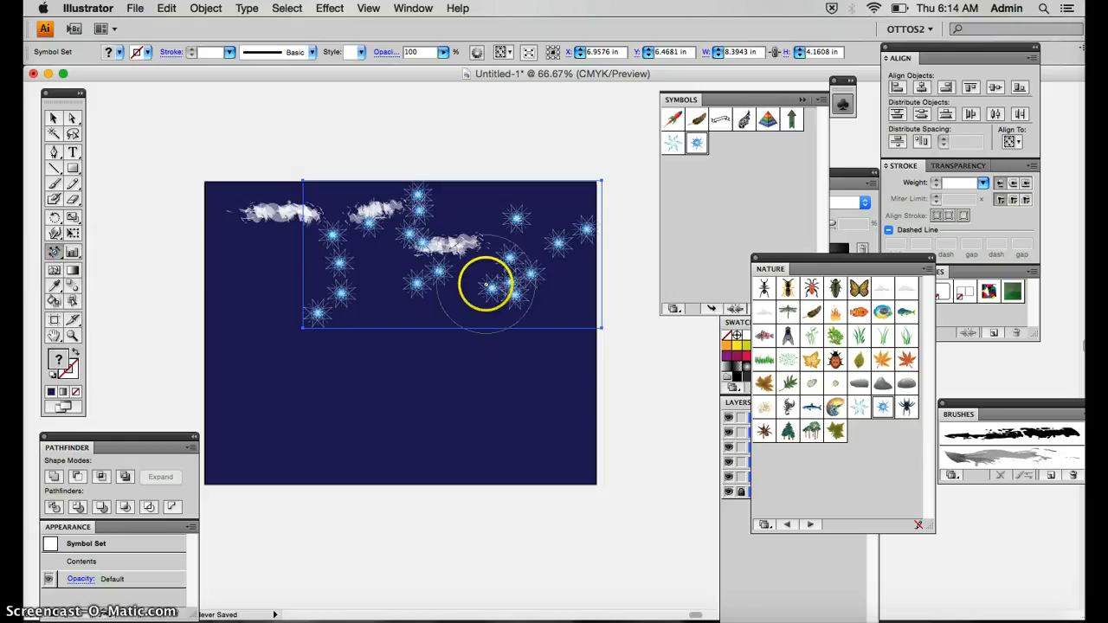
left_click_drag(482, 260, 524, 363)
left_click_drag(519, 279, 423, 344)
left_click_drag(552, 234, 607, 229)
mouse_move(445, 267)
left_mouse_down()
mouse_move(336, 264)
mouse_move(328, 289)
mouse_move(222, 283)
mouse_move(298, 252)
mouse_move(217, 201)
mouse_move(379, 214)
mouse_move(325, 202)
mouse_move(276, 171)
mouse_move(325, 212)
mouse_move(423, 237)
mouse_move(515, 226)
mouse_move(424, 226)
mouse_move(468, 276)
mouse_move(500, 291)
left_mouse_up()
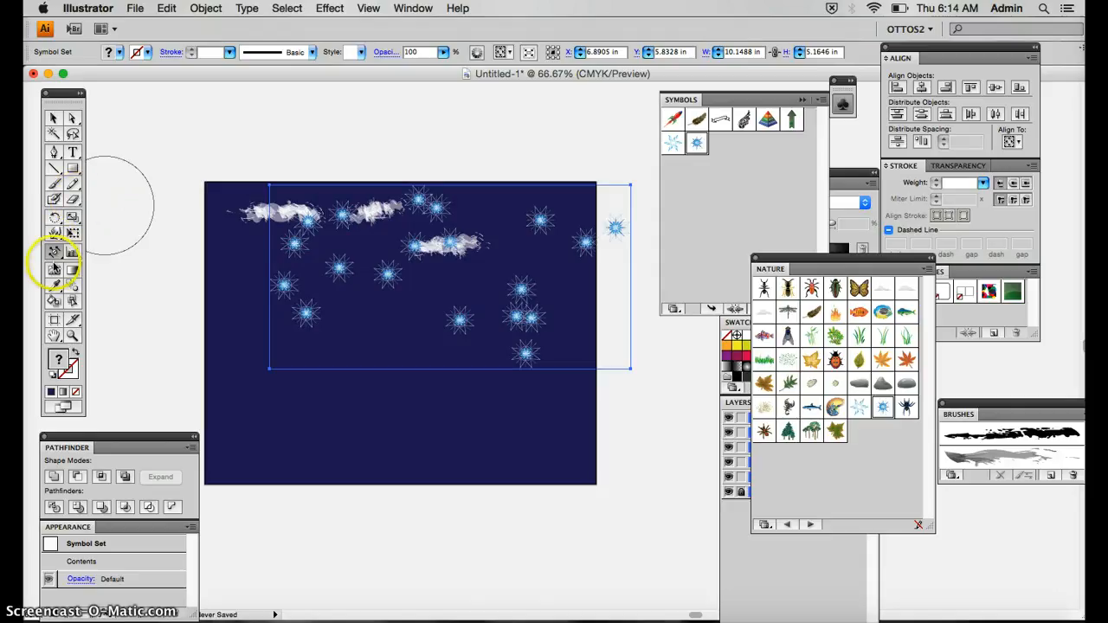
Step: Rotate the sprayed snowflakes throughout the symbol set with the Symbol Spinner
mouse_move(52, 251)
left_mouse_down()
mouse_move(112, 281)
mouse_move(118, 313)
left_mouse_up()
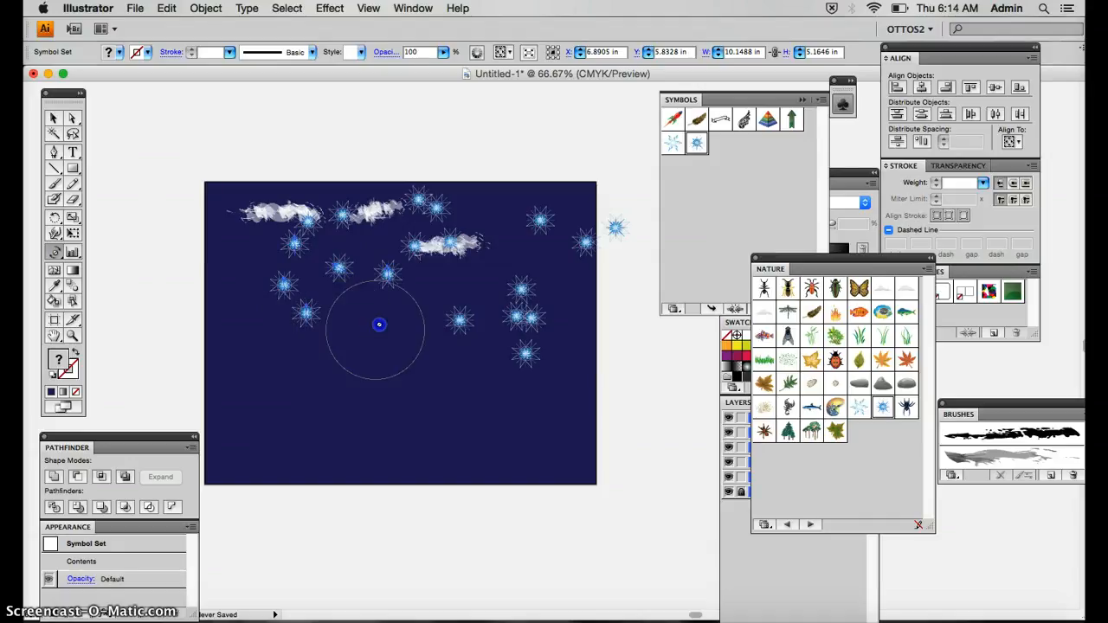
left_click_drag(350, 271, 338, 267)
left_click_drag(321, 216, 393, 203)
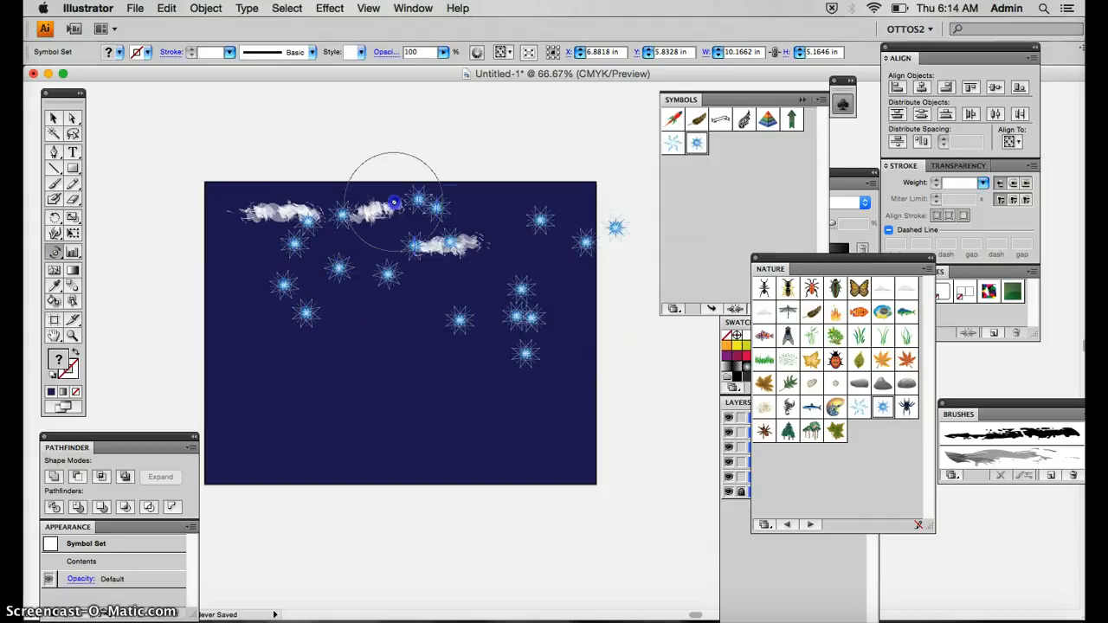
left_click(441, 203)
left_click(435, 222)
left_click(507, 321)
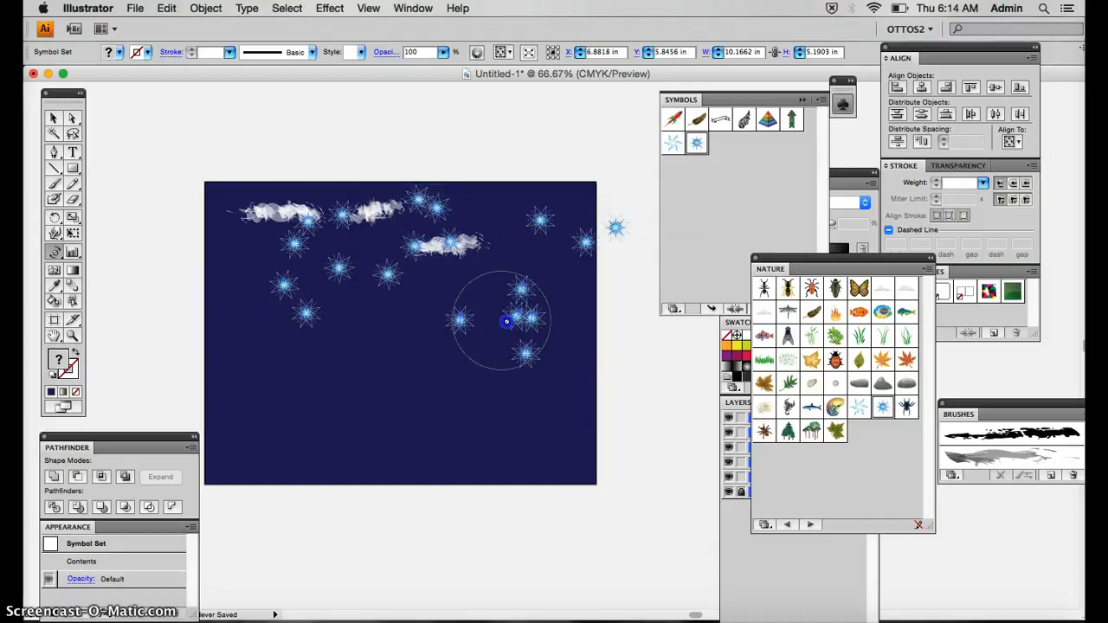
left_click(549, 325)
left_click(587, 240)
left_click(540, 217)
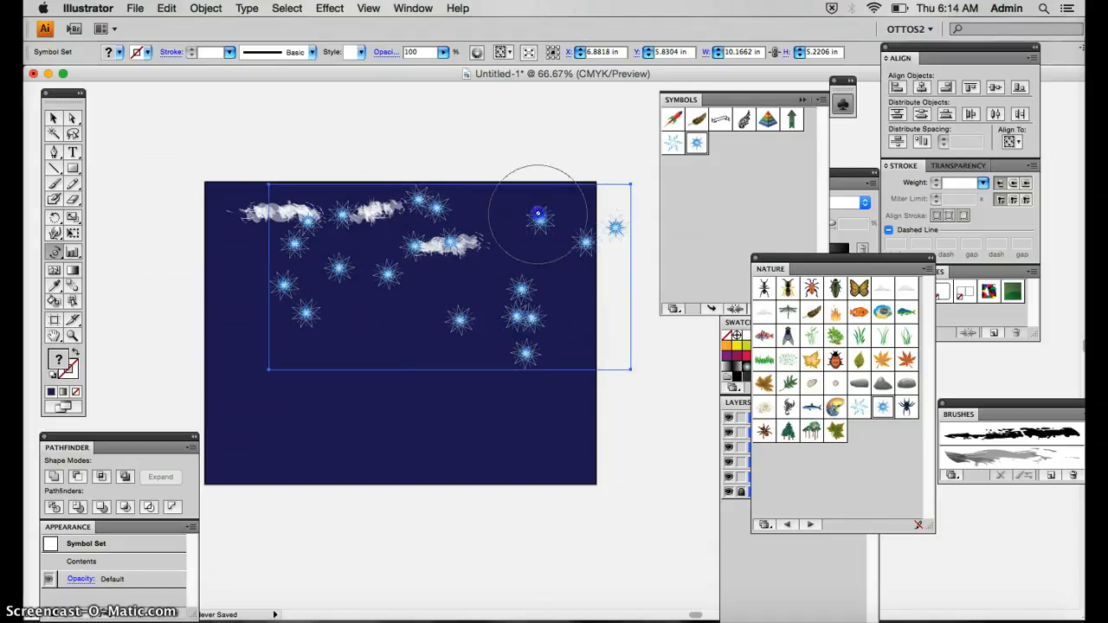
left_click(604, 222)
left_click(611, 210)
left_click(552, 210)
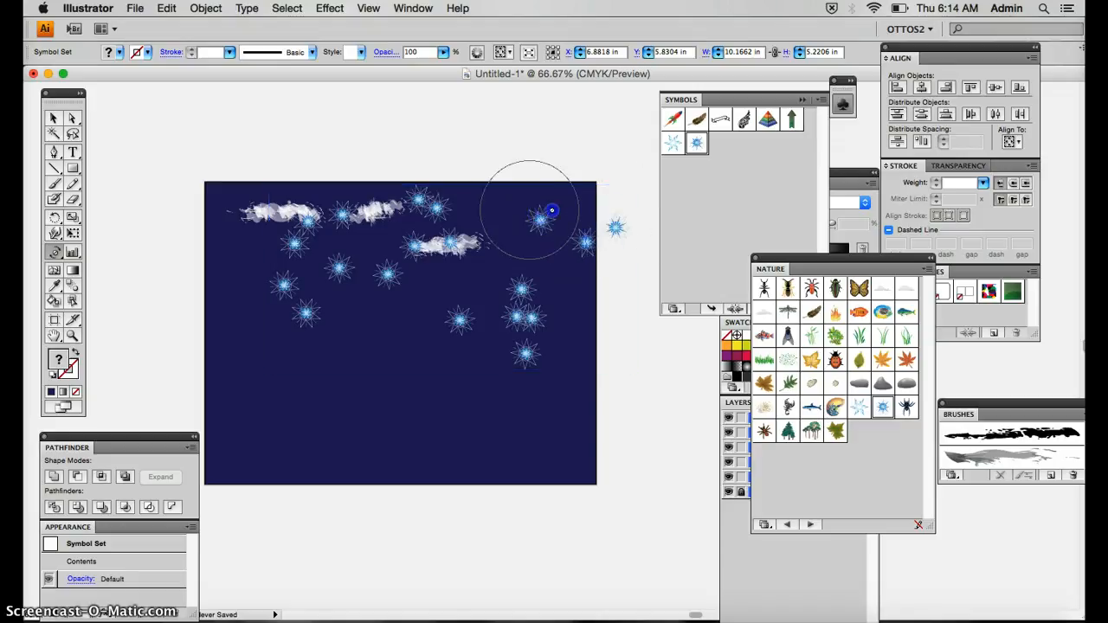
Step: Scale the snowflake set down to about 5.3 × 2.7 in and place it in the sky's upper-right area
left_click(50, 119)
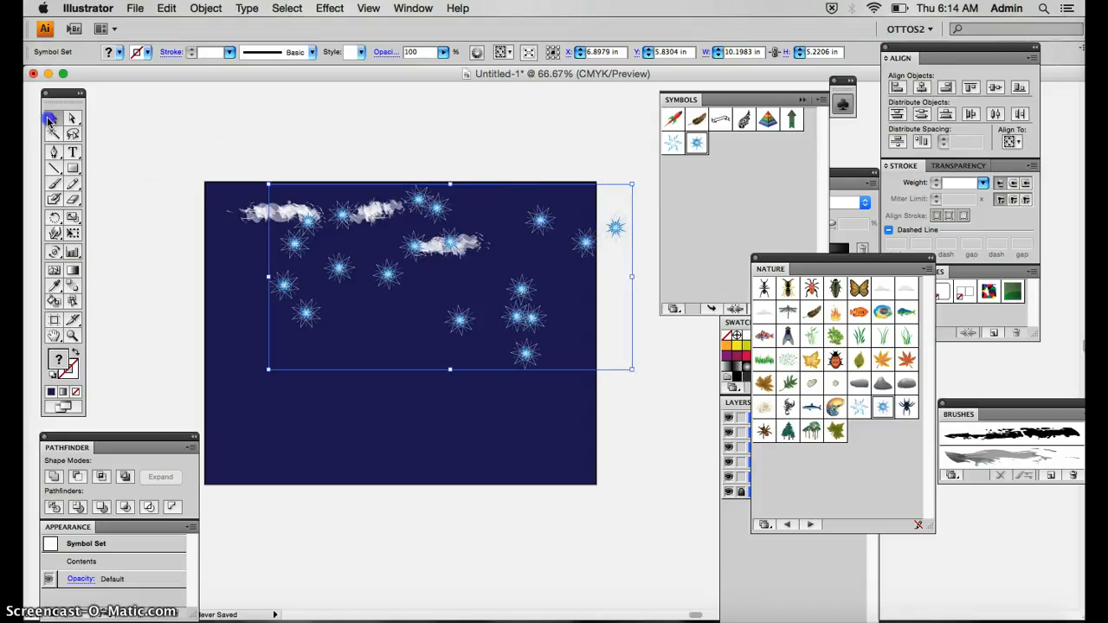
left_click_drag(268, 183, 442, 274)
left_click(547, 330)
left_click_drag(547, 331, 499, 255)
left_click(445, 271)
left_click(395, 302)
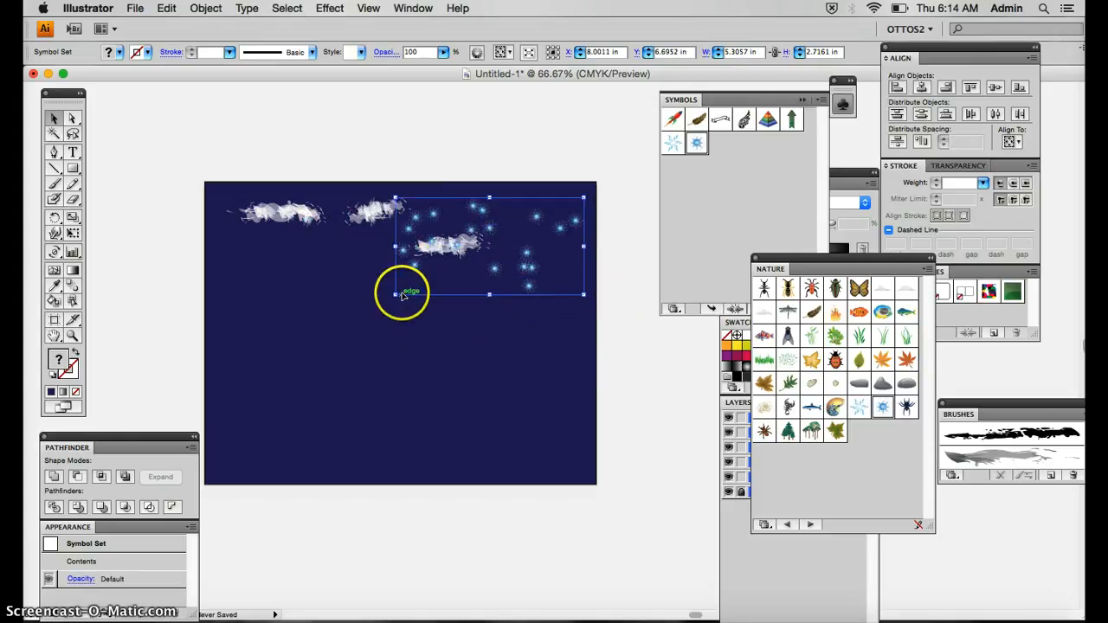
Step: Duplicate the snowflake set into the sky's upper-left area, rotate the copy, adjust both sets' positions, and deselect
left_click_drag(425, 273, 229, 283)
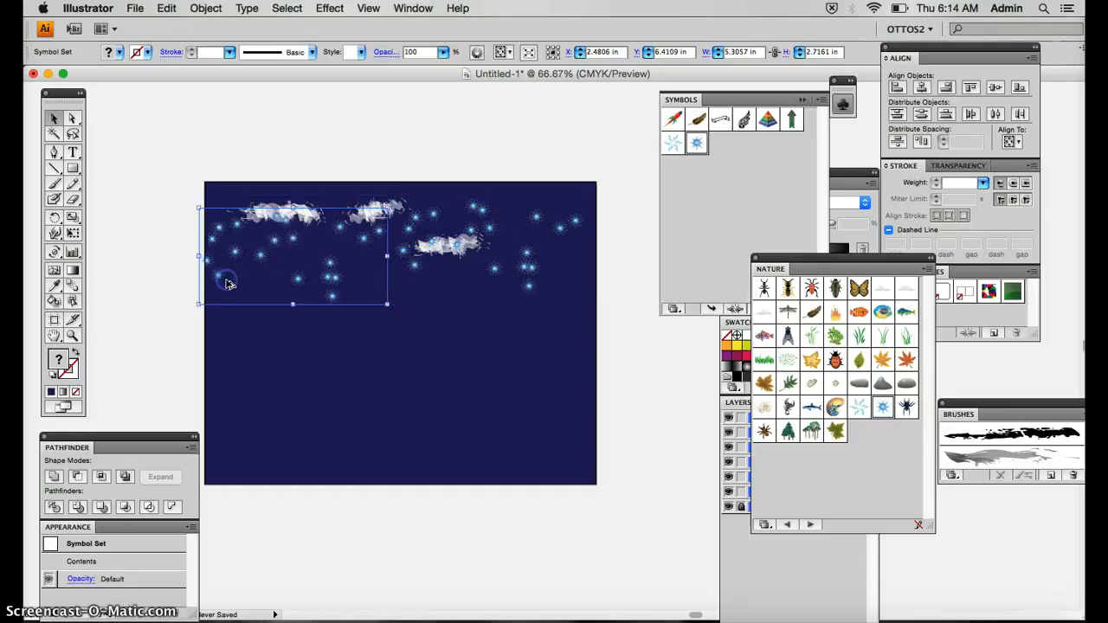
left_click_drag(391, 198, 227, 292)
left_click_drag(308, 274, 303, 263)
mouse_move(539, 260)
left_mouse_down()
mouse_move(517, 267)
mouse_move(528, 292)
mouse_move(525, 275)
left_mouse_up()
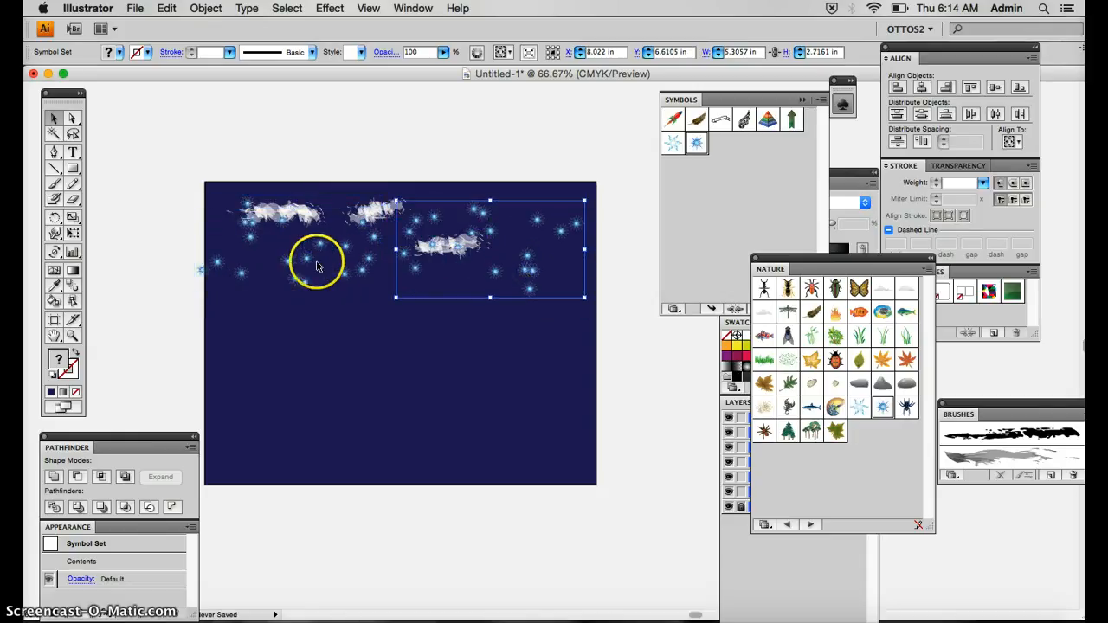
left_click_drag(310, 263, 313, 266)
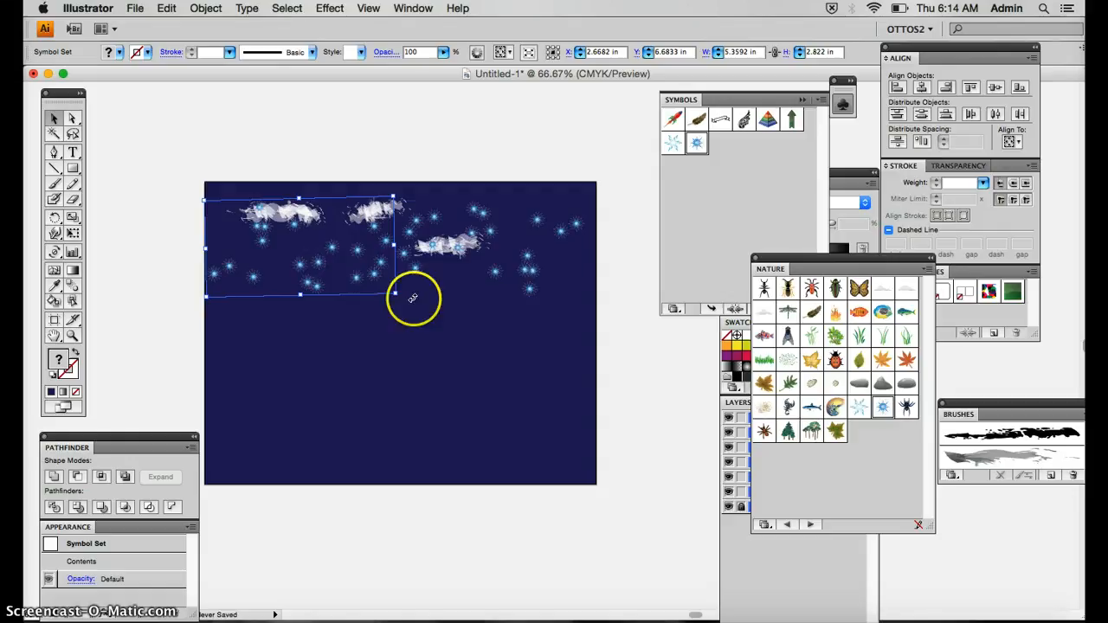
left_click(495, 141)
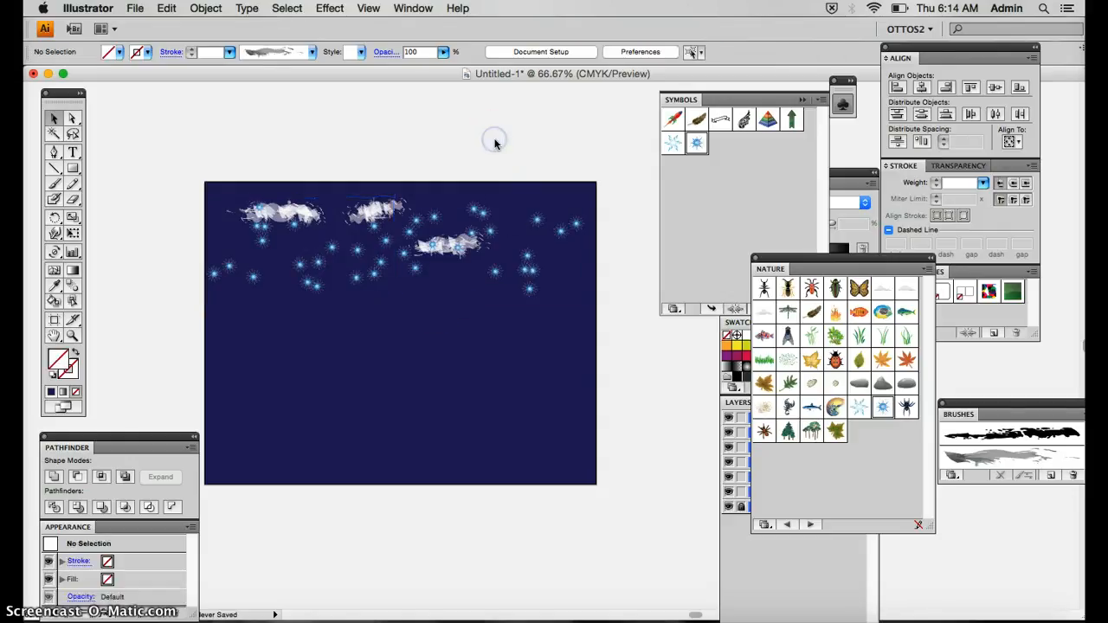
Step: Scale the right snowflake set down to about 2.9 × 1.5 in and move it toward the sky's right edge
left_click(536, 285)
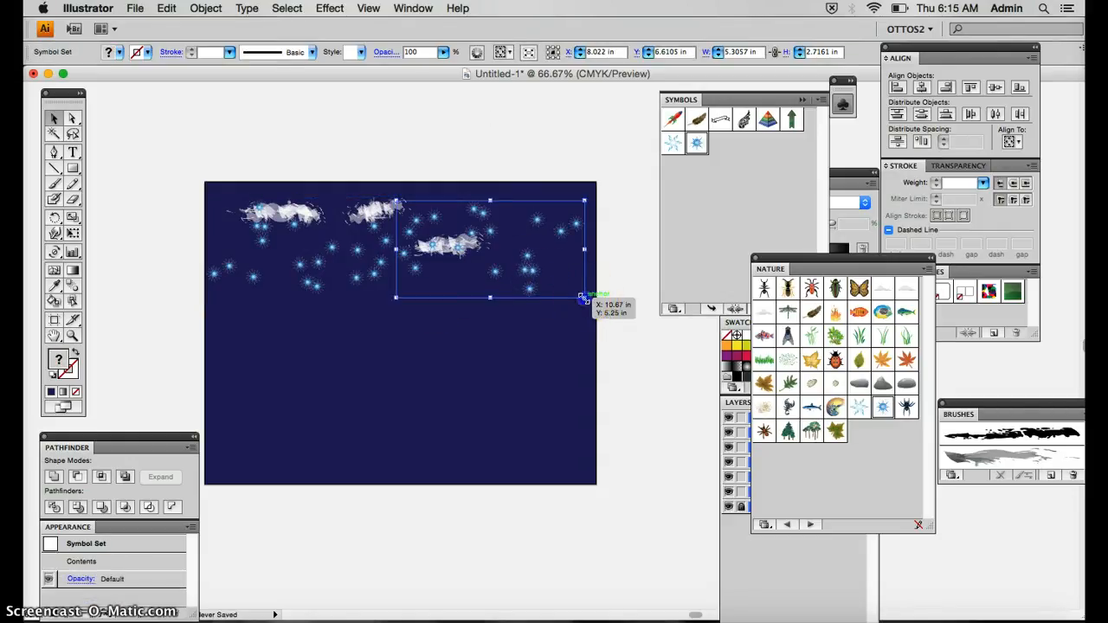
left_click_drag(583, 298, 498, 252)
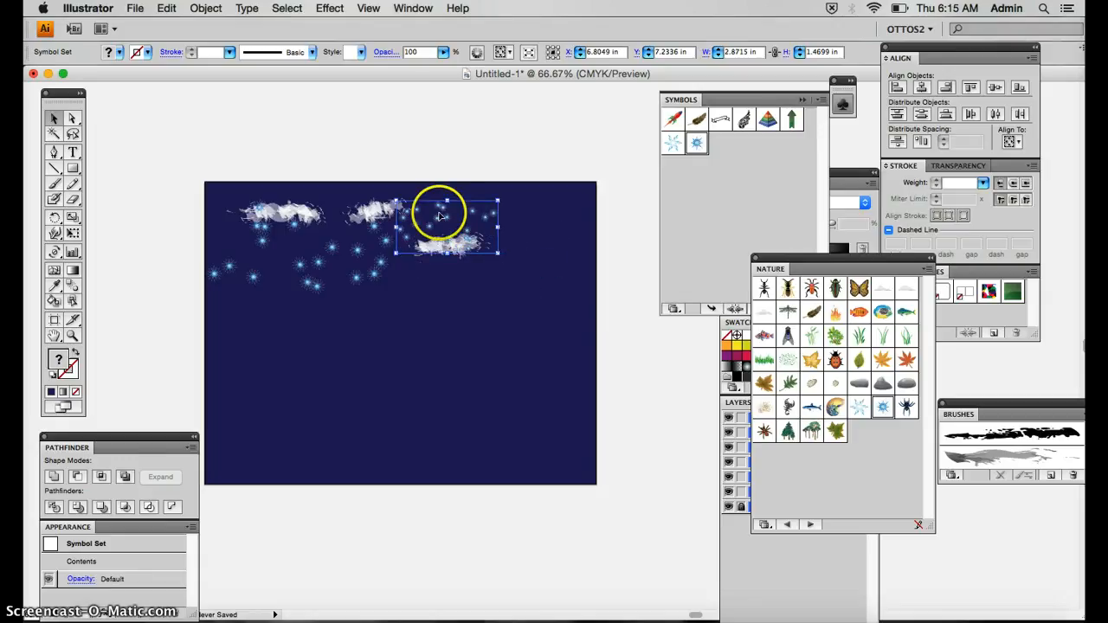
left_click_drag(439, 216, 533, 225)
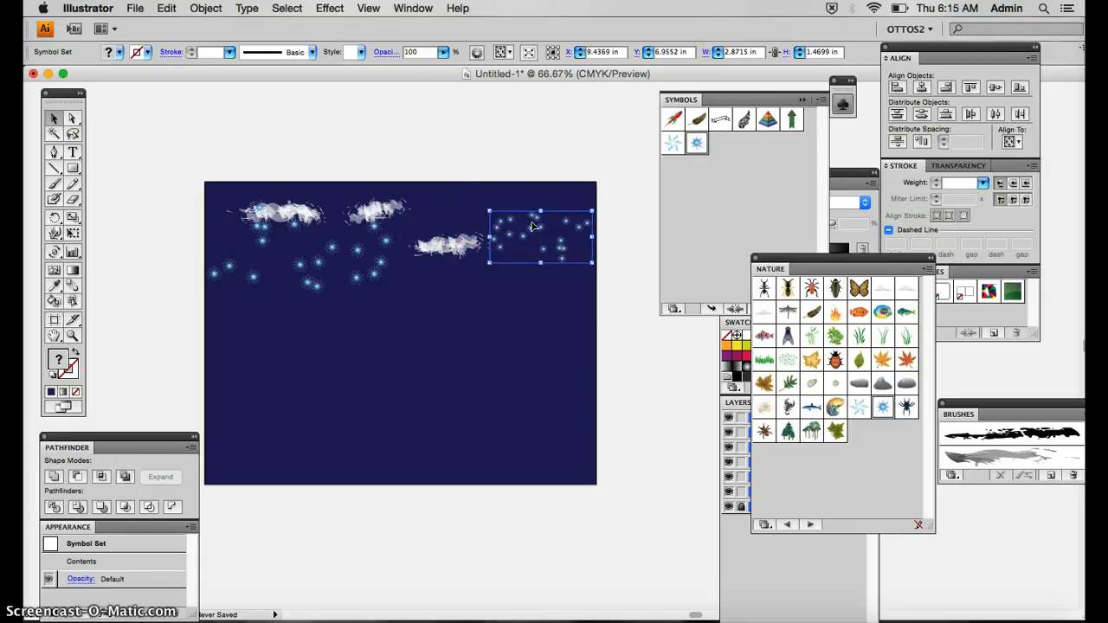
left_click(548, 221)
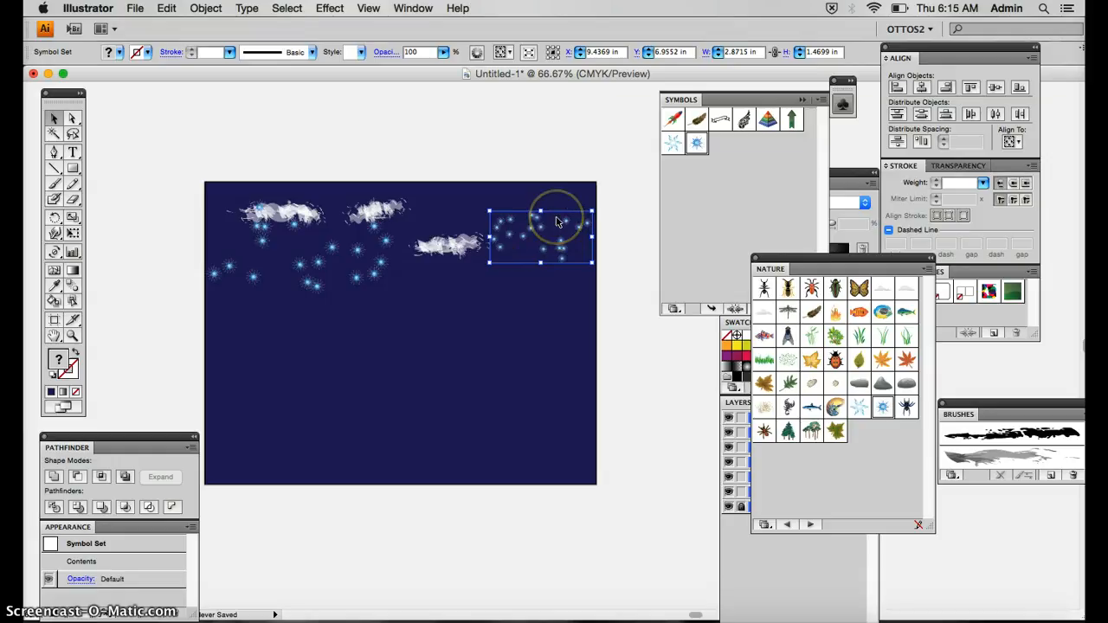
Step: Enlarge the right snowflake set to cover the sky's upper-right area, and shift the left set up to about Y 7.0 in
left_click_drag(490, 211, 436, 179)
left_click_drag(594, 262, 631, 309)
left_click_drag(563, 249, 535, 249)
left_click_drag(301, 257, 304, 242)
Step: Bring the layer list into view, and lock the snowflake symbol sets together with the rest of Layer 1
left_click(746, 390)
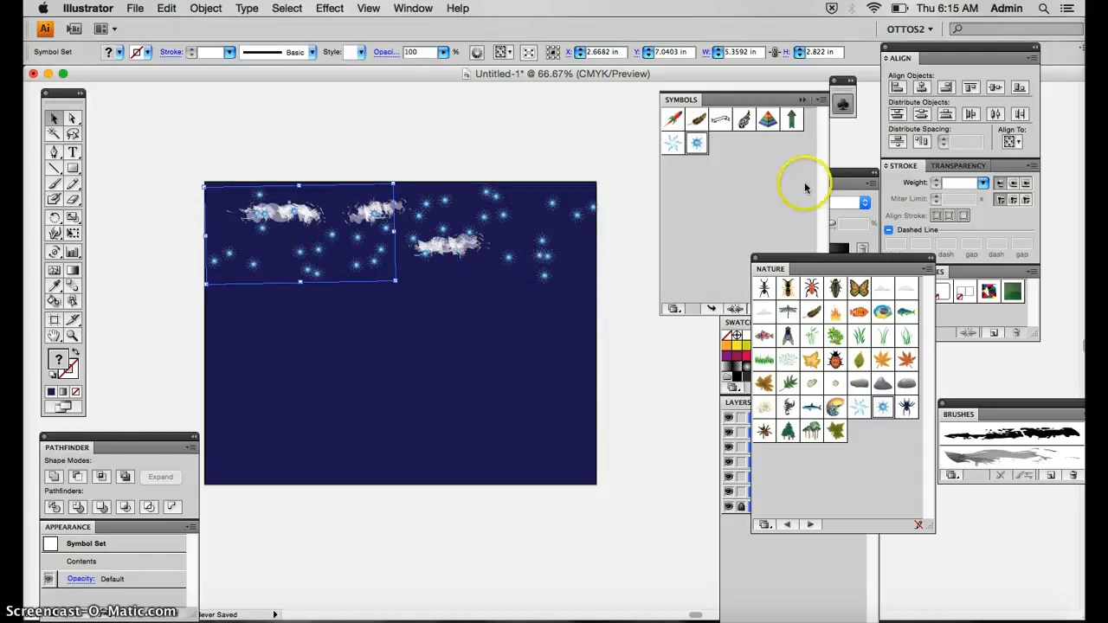
left_click(754, 587)
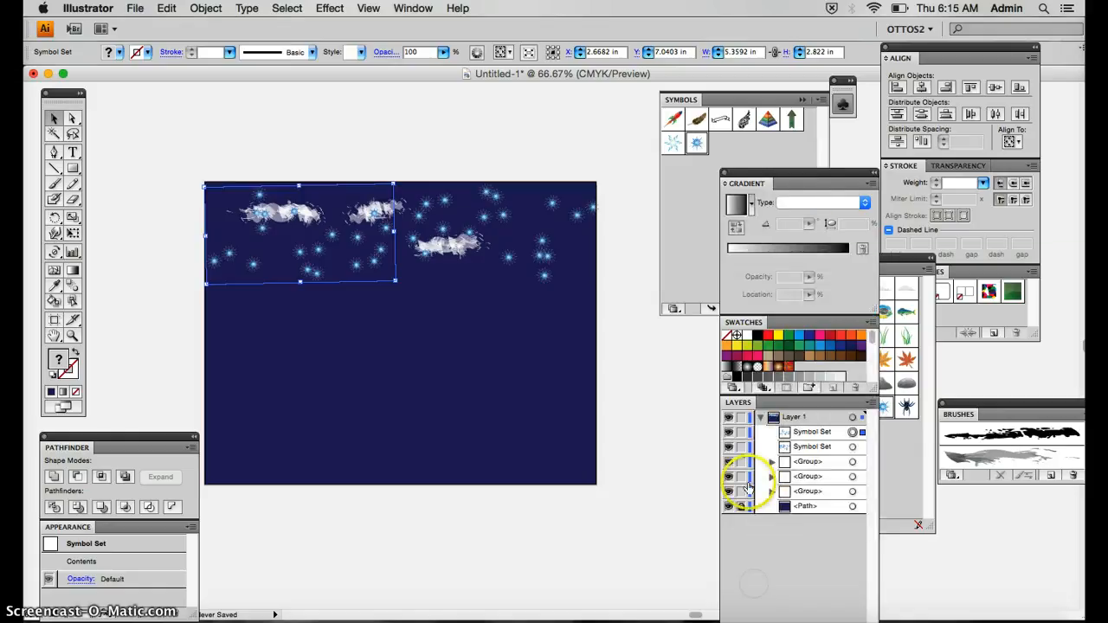
left_click(743, 434)
left_click(742, 447)
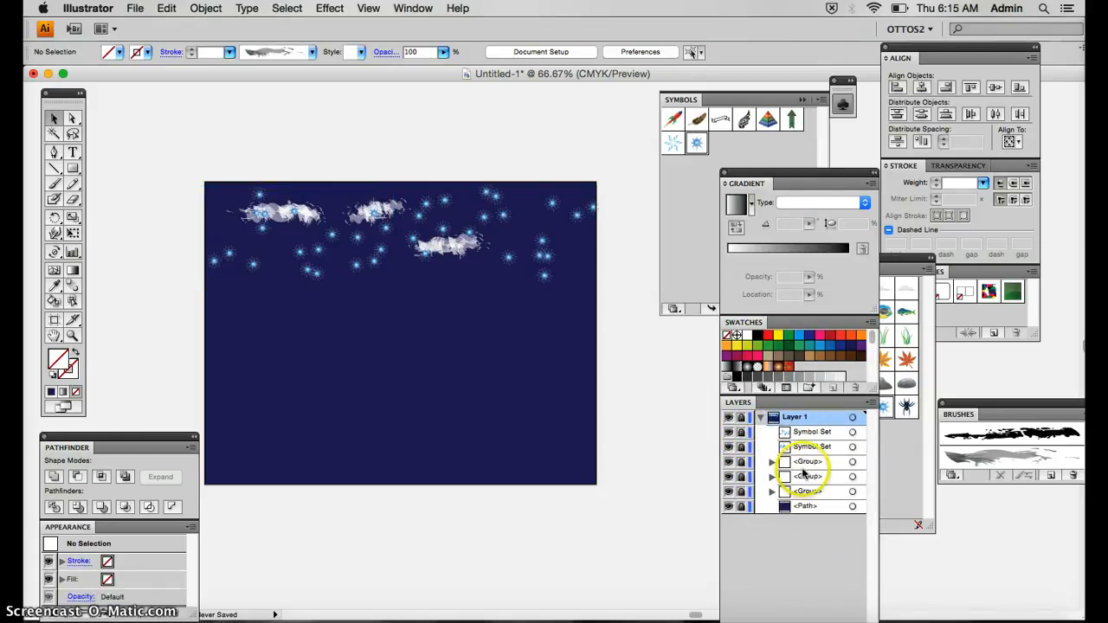
Step: Collapse Layer 1, undock the Layers panel, and add a new layer above Layer 1
left_click(759, 418)
left_click_drag(741, 402, 624, 150)
left_click(715, 547)
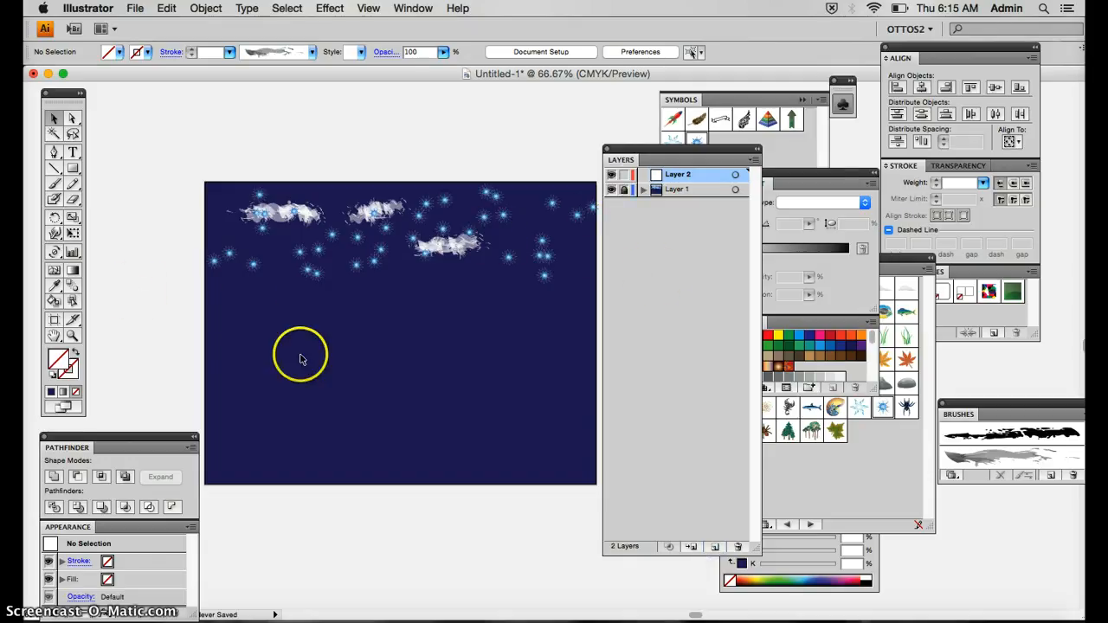
Step: Draw a rectangle about 11 × 4.4 in across the artboard's lower half on Layer 2, and fill it with a white-to-blue linear gradient
left_click(73, 167)
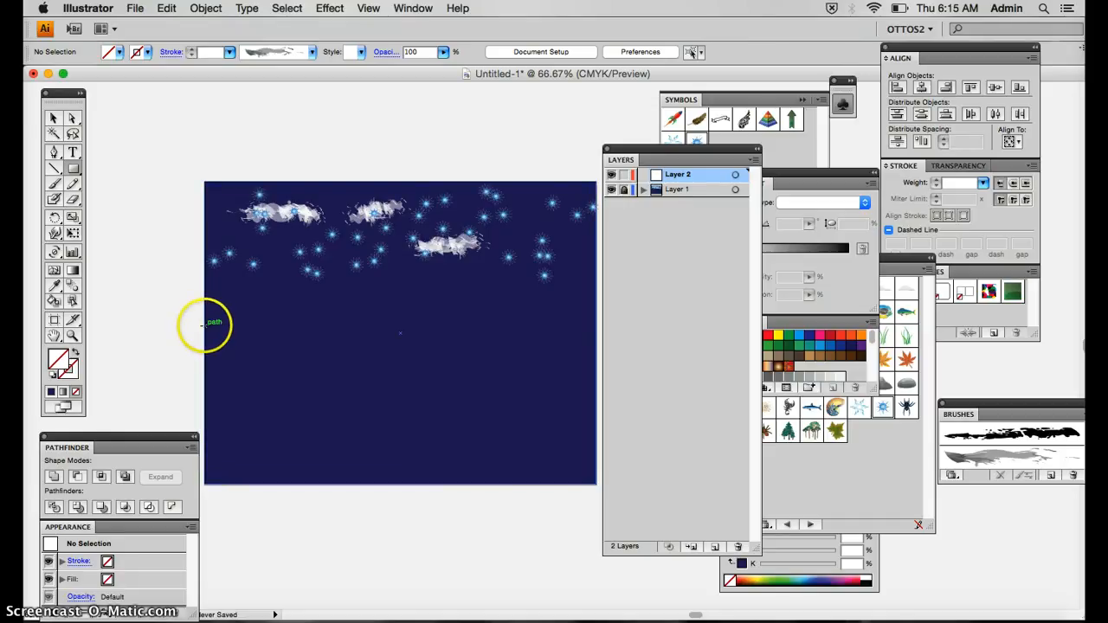
left_click_drag(205, 325, 594, 482)
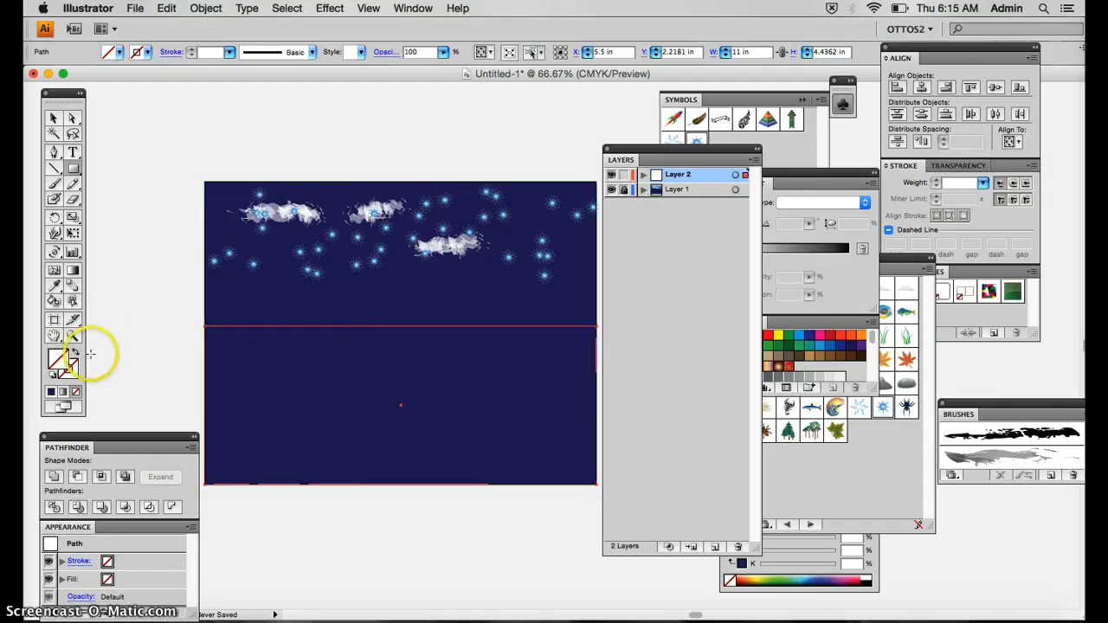
left_click(63, 392)
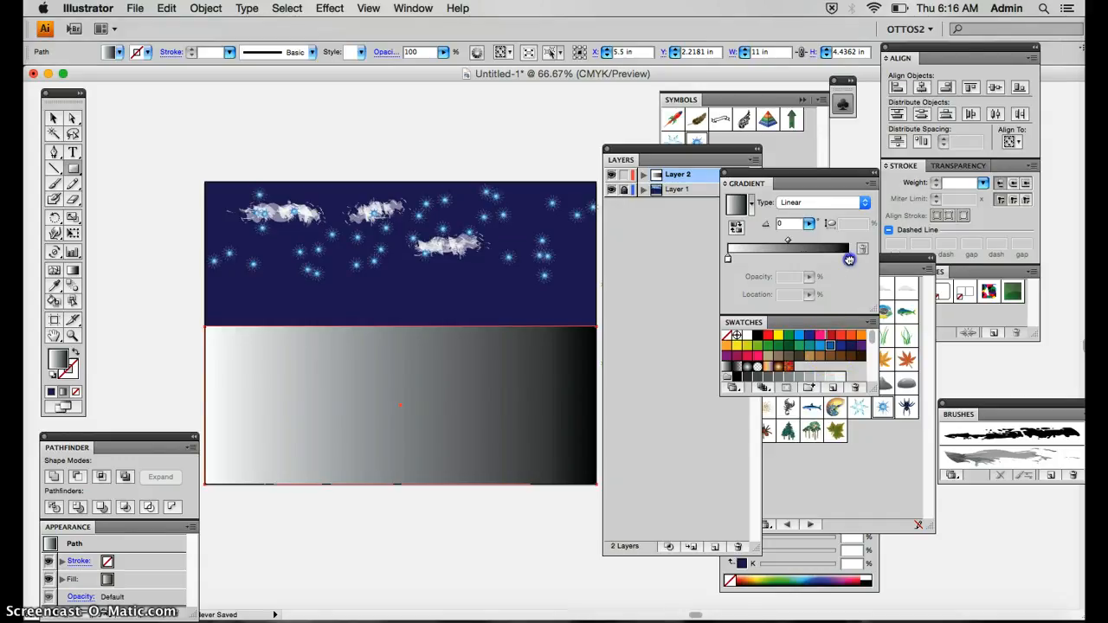
left_click_drag(849, 259, 849, 259)
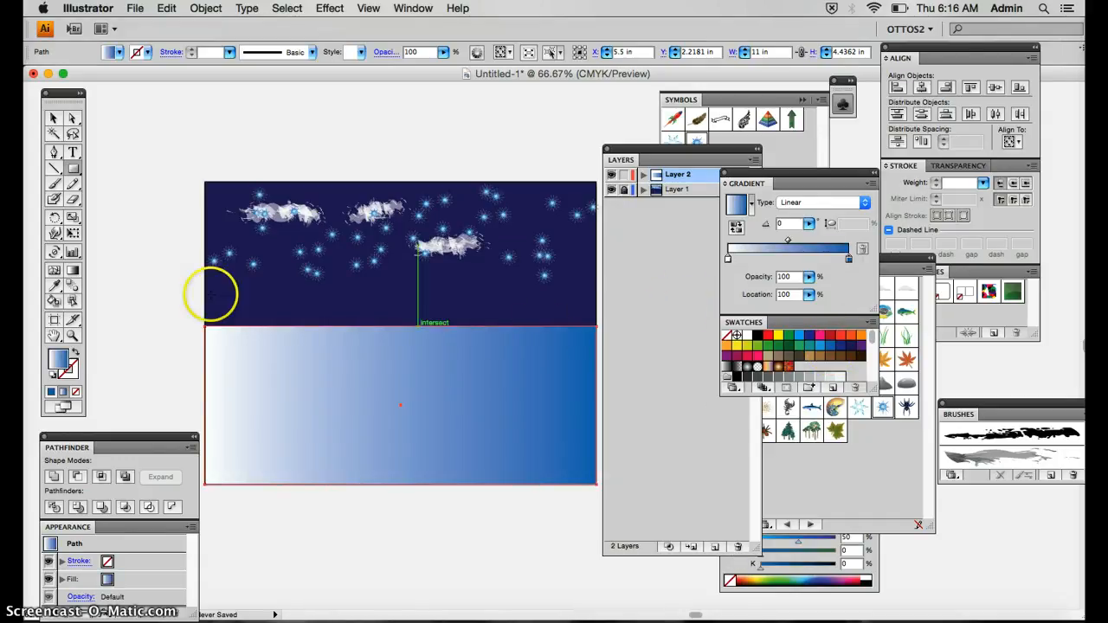
Step: Run the rectangle's gradient from top to bottom at −90°, and change its white stop to dark blue
left_click(72, 270)
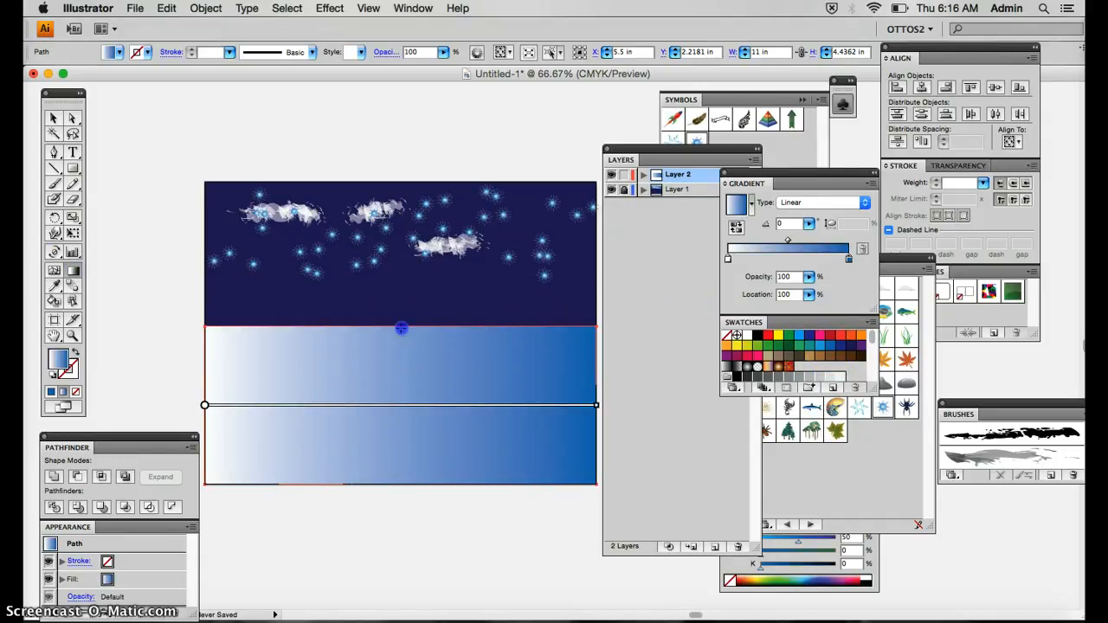
mouse_move(399, 329)
left_mouse_down()
mouse_move(401, 484)
mouse_move(425, 325)
mouse_move(424, 486)
left_mouse_up()
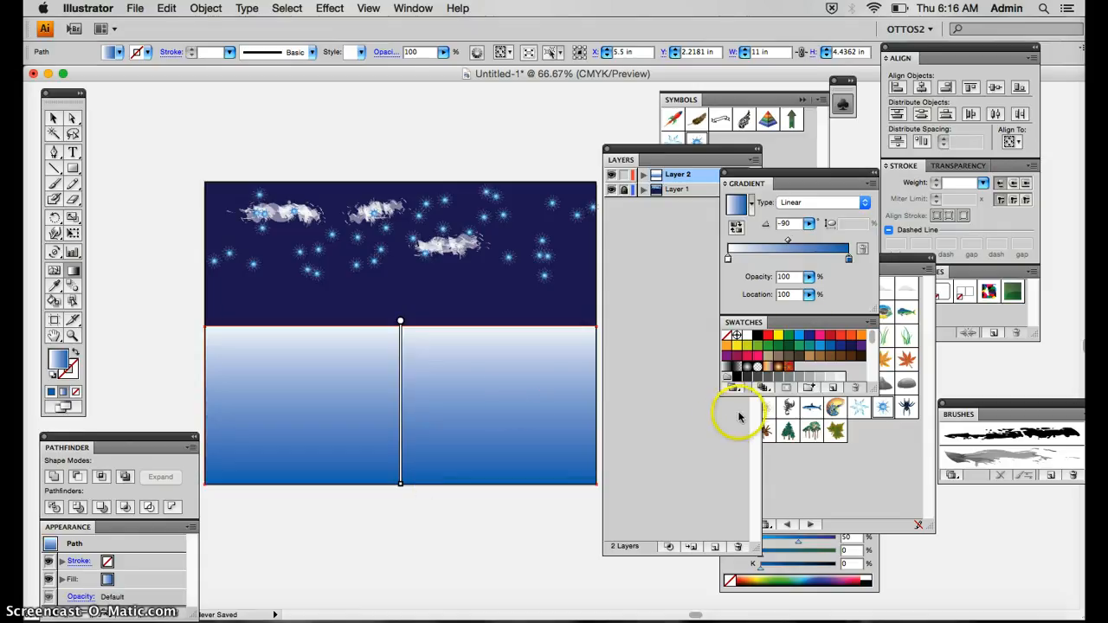
left_click(841, 348)
left_click_drag(729, 257, 729, 258)
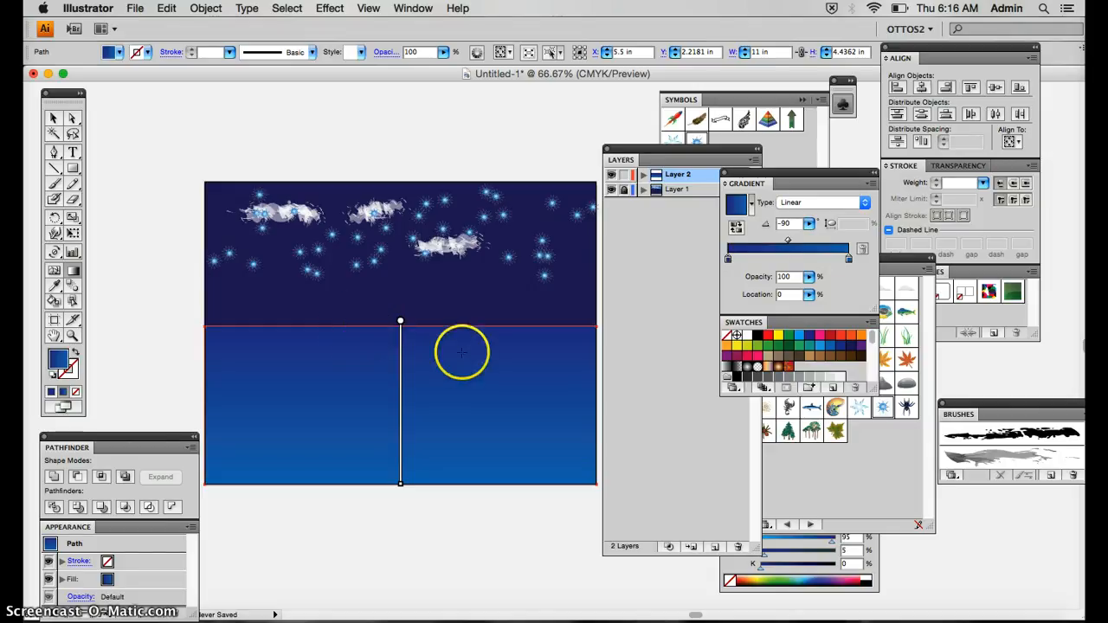
Step: Redraw the rectangle's gradient from bottom to top with dark blue at the bottom, and shift the rectangle slightly up and to the right
left_click_drag(417, 471, 418, 433)
left_click_drag(418, 327, 400, 327)
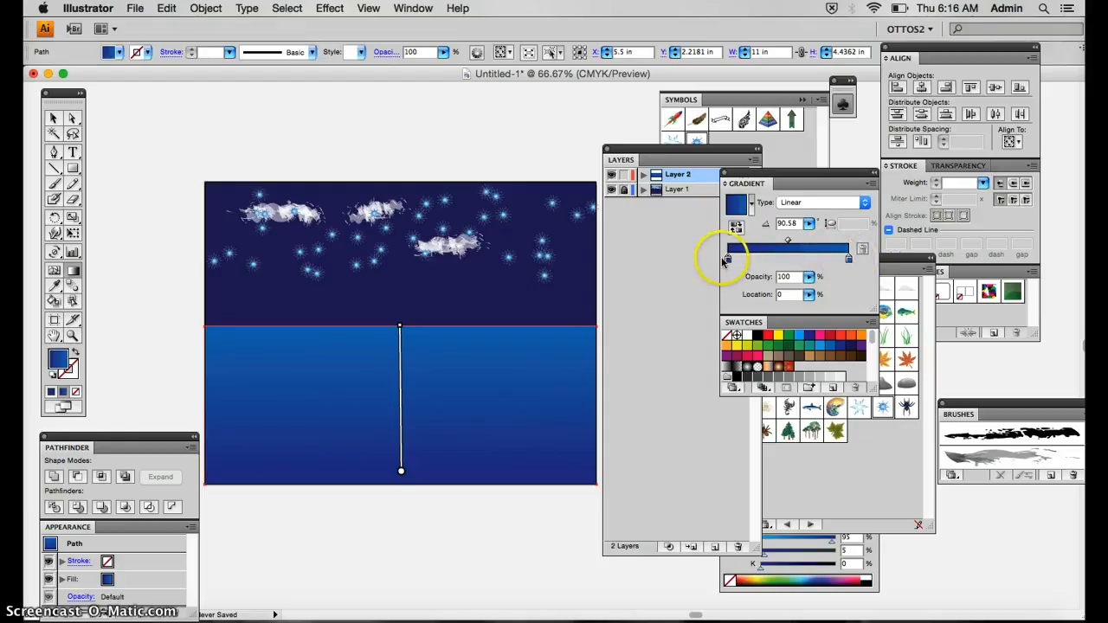
left_click(53, 120)
mouse_move(475, 390)
left_mouse_down()
mouse_move(451, 375)
mouse_move(477, 386)
left_mouse_up()
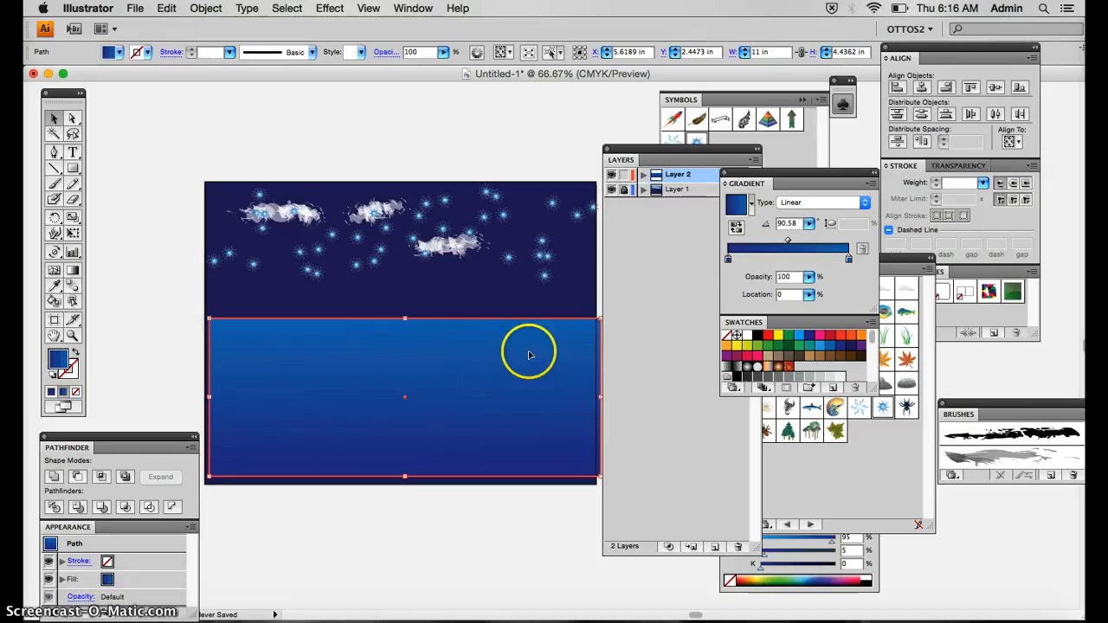
Step: Apply a horizontal Flag warp effect to the gradient rectangle with preview on, and set its bend to 22%
scroll(467, 291, "down", 3)
scroll(467, 290, "right", 3)
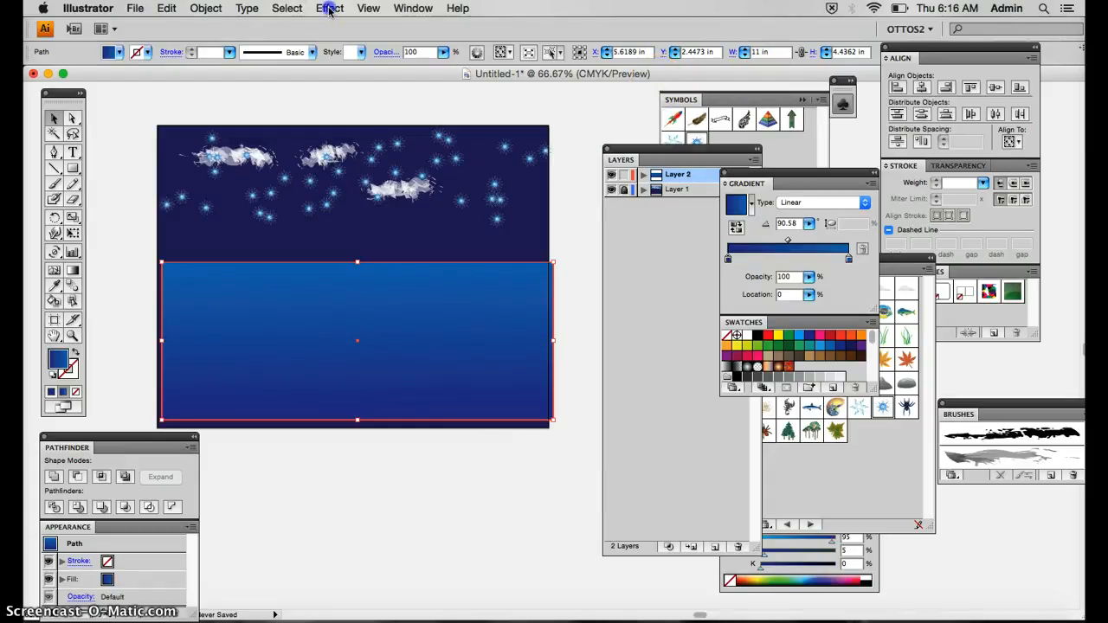
left_click(329, 9)
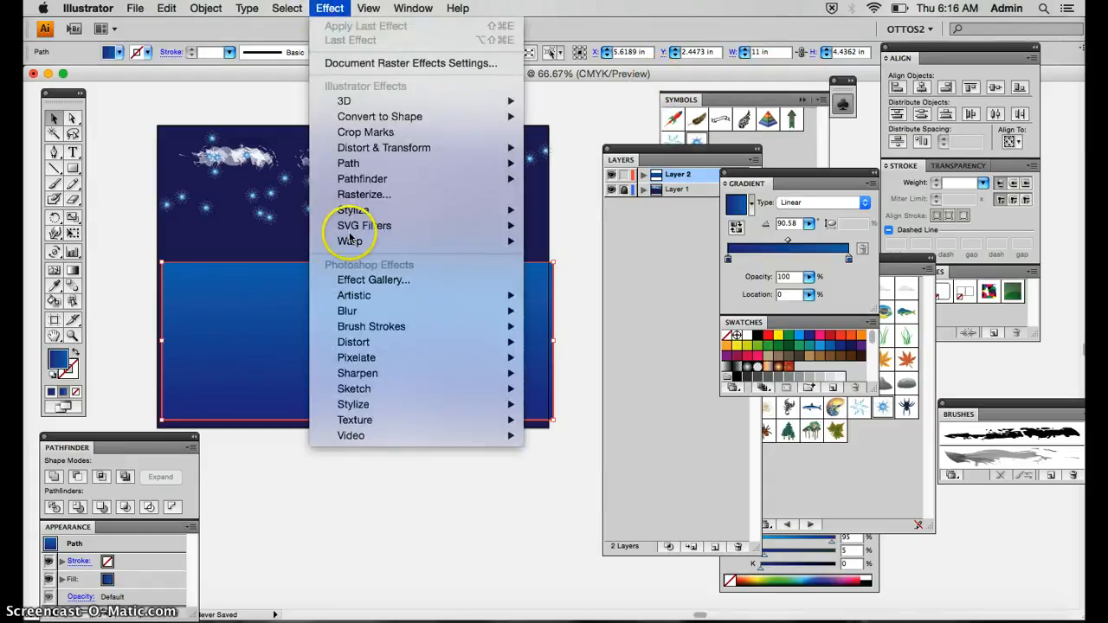
mouse_move(350, 241)
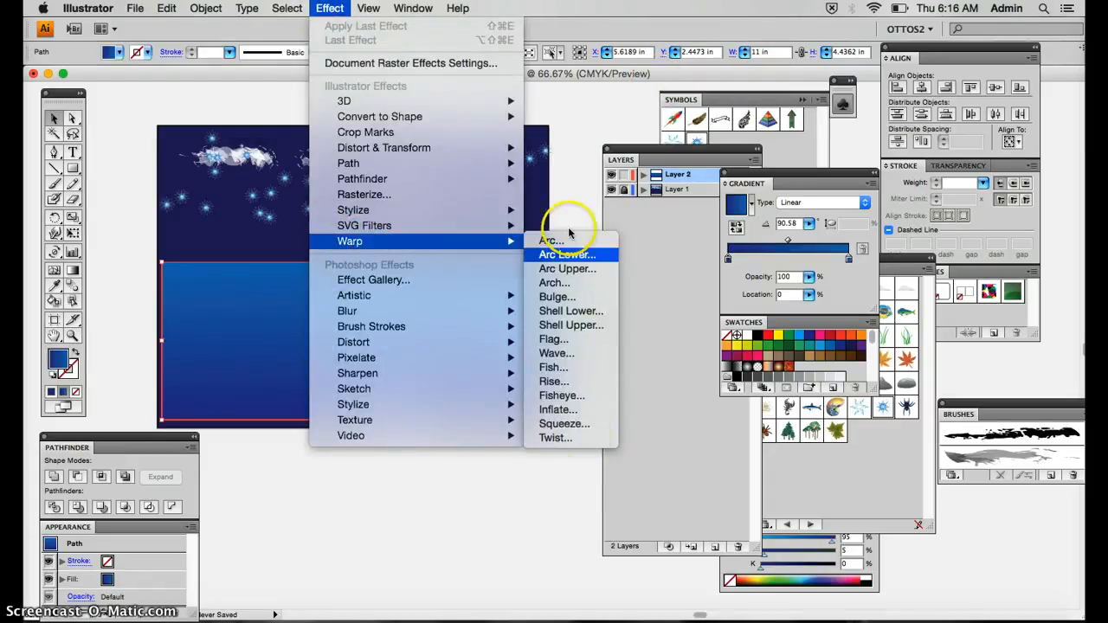
left_click(566, 344)
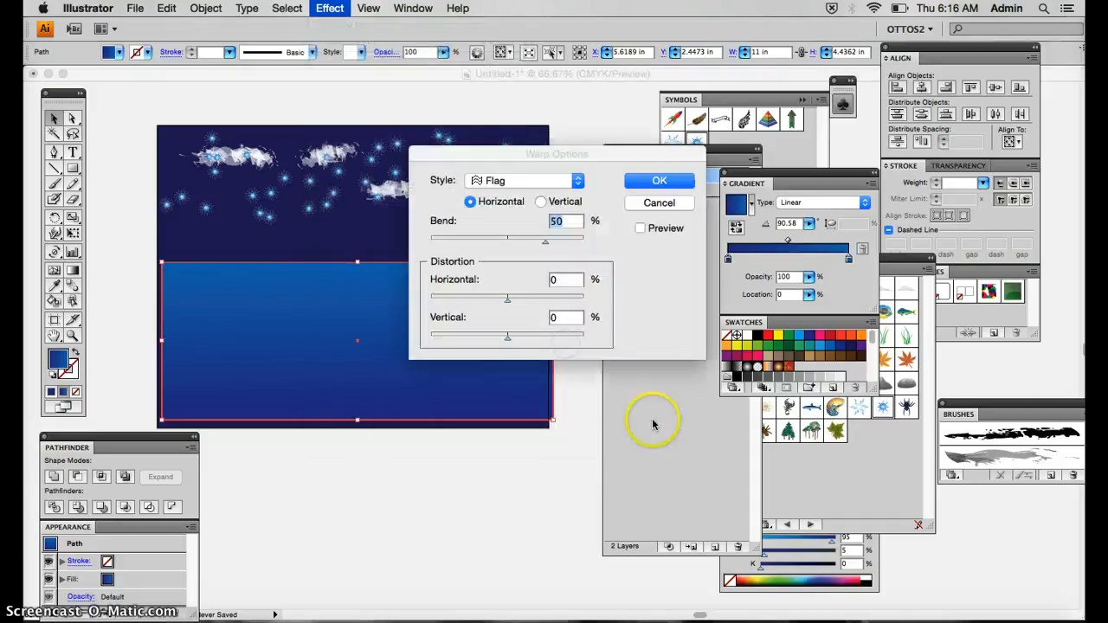
left_click(638, 228)
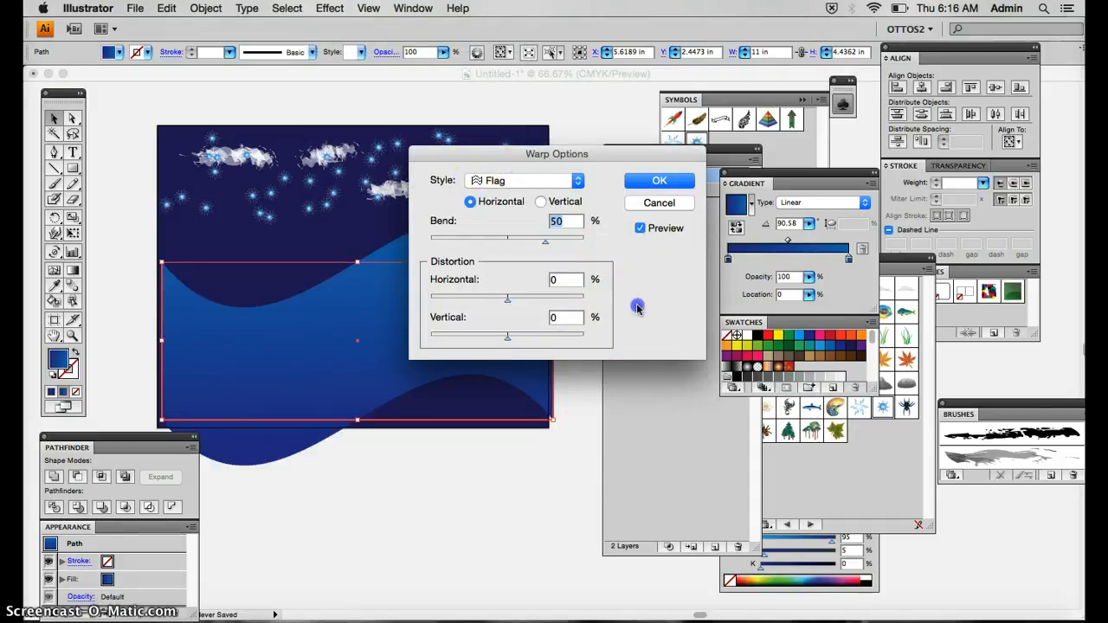
left_click_drag(481, 154, 656, 324)
mouse_move(720, 411)
left_mouse_down()
mouse_move(695, 414)
mouse_move(710, 416)
left_mouse_up()
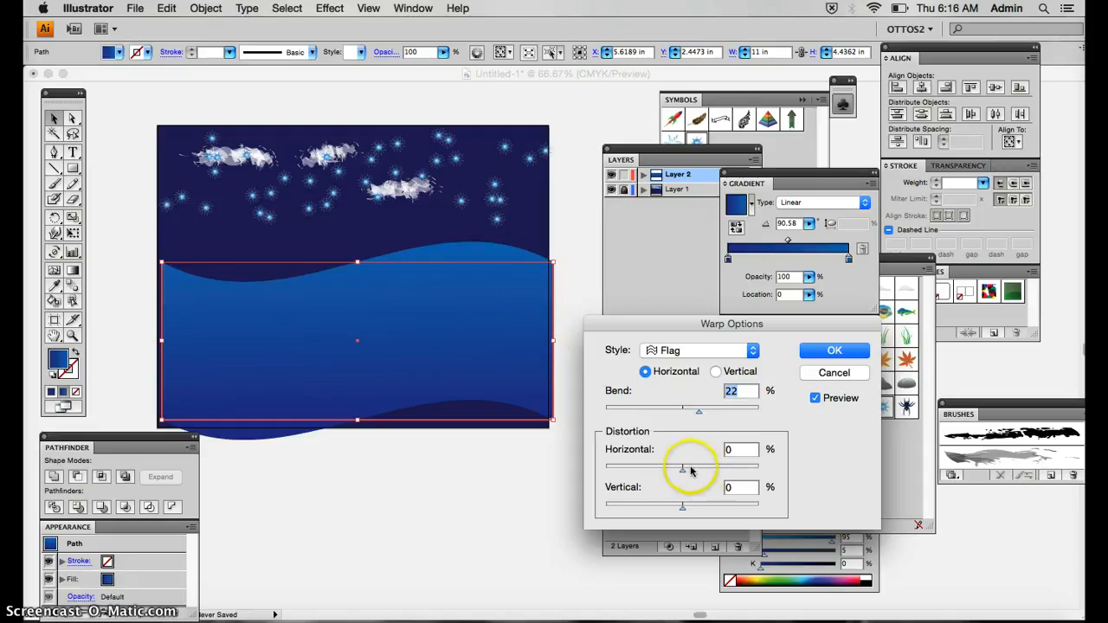
Step: Try a horizontal distortion of −5% and a vertical distortion of −46% on the Flag warp, and return the vertical distortion to 0%
mouse_move(682, 471)
left_mouse_down()
mouse_move(654, 471)
mouse_move(717, 474)
mouse_move(677, 473)
left_mouse_up()
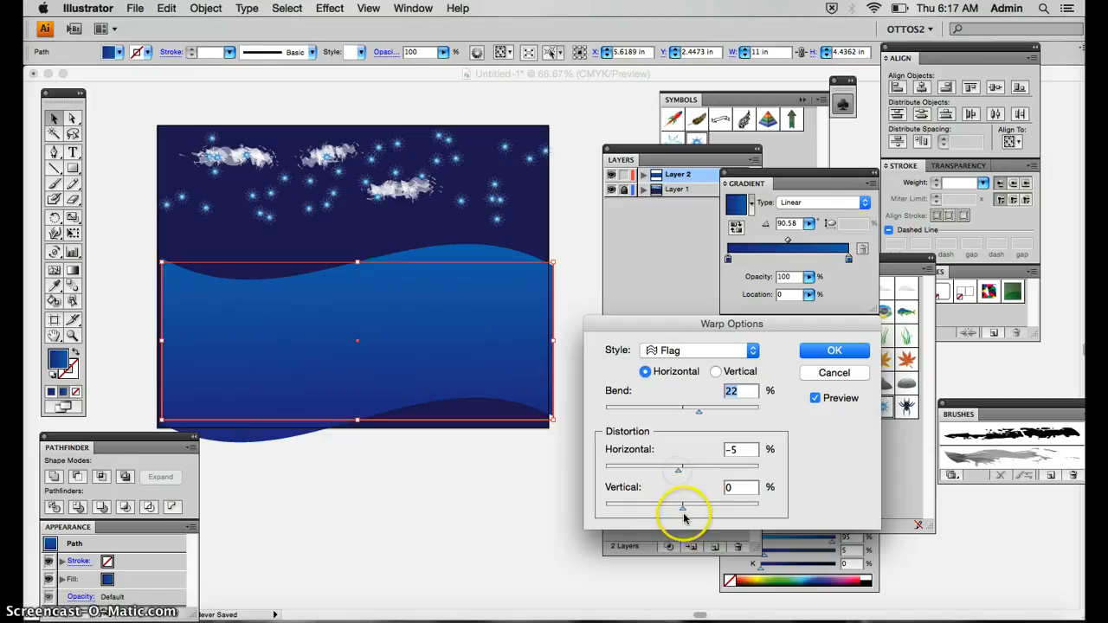
left_click_drag(675, 512, 646, 512)
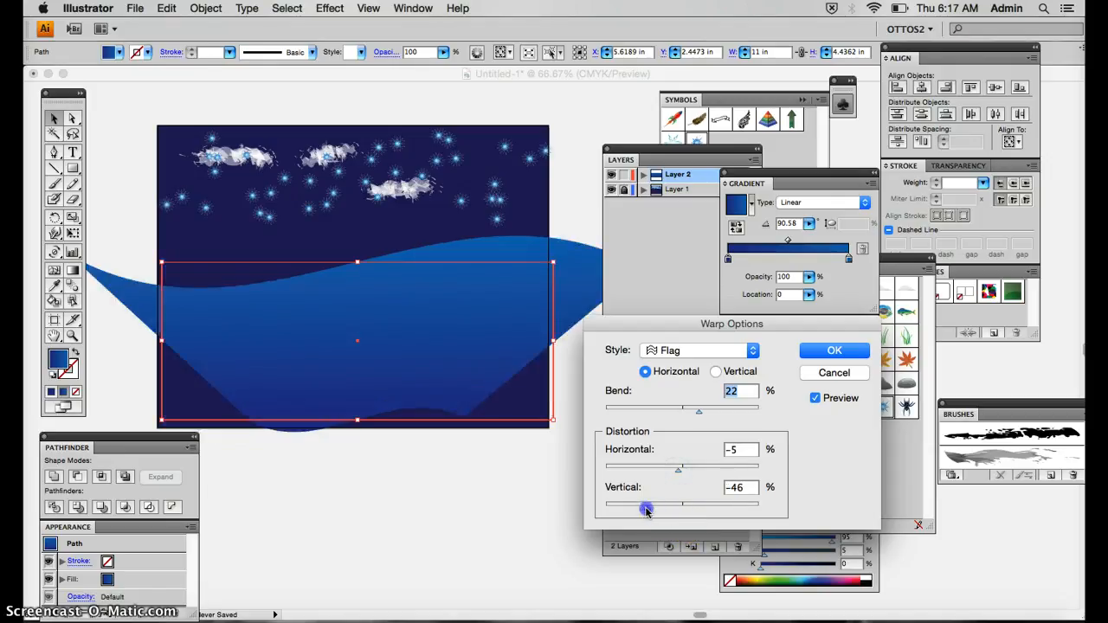
left_click_drag(716, 512, 717, 514)
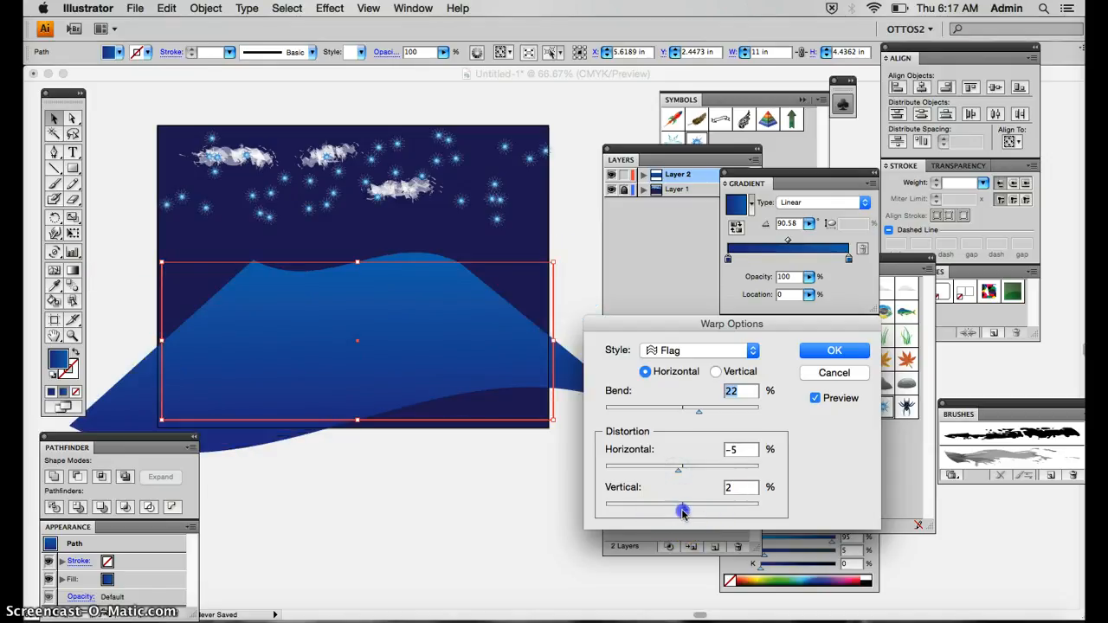
Step: Set the Flag warp's horizontal distortion to 34% and its bend to 6%, and apply the effect
left_click_drag(677, 468, 708, 469)
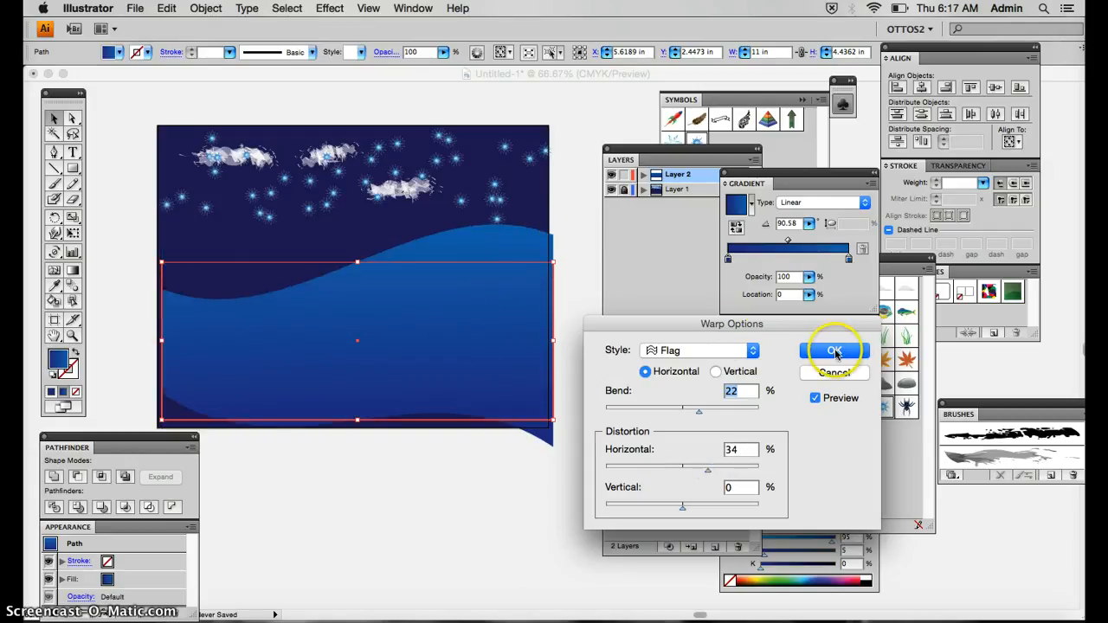
left_click_drag(699, 409, 688, 415)
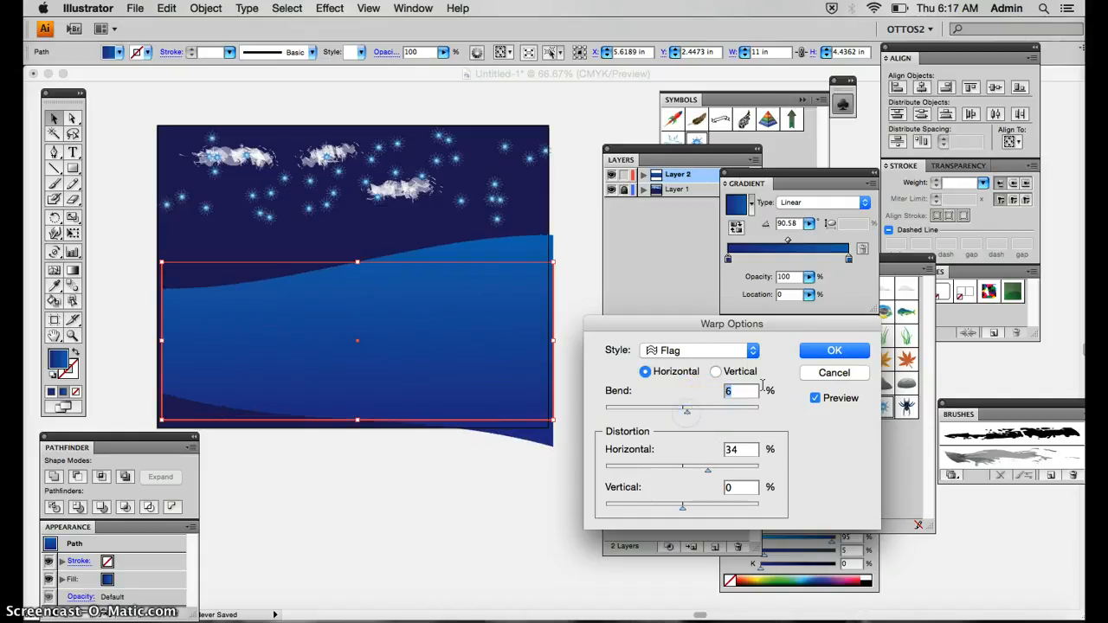
left_click(833, 350)
Step: Enlarge the warped shape to about 11.6 × 5.17 in, and move it down so it extends past the artboard's bottom and right edges
left_click(364, 272)
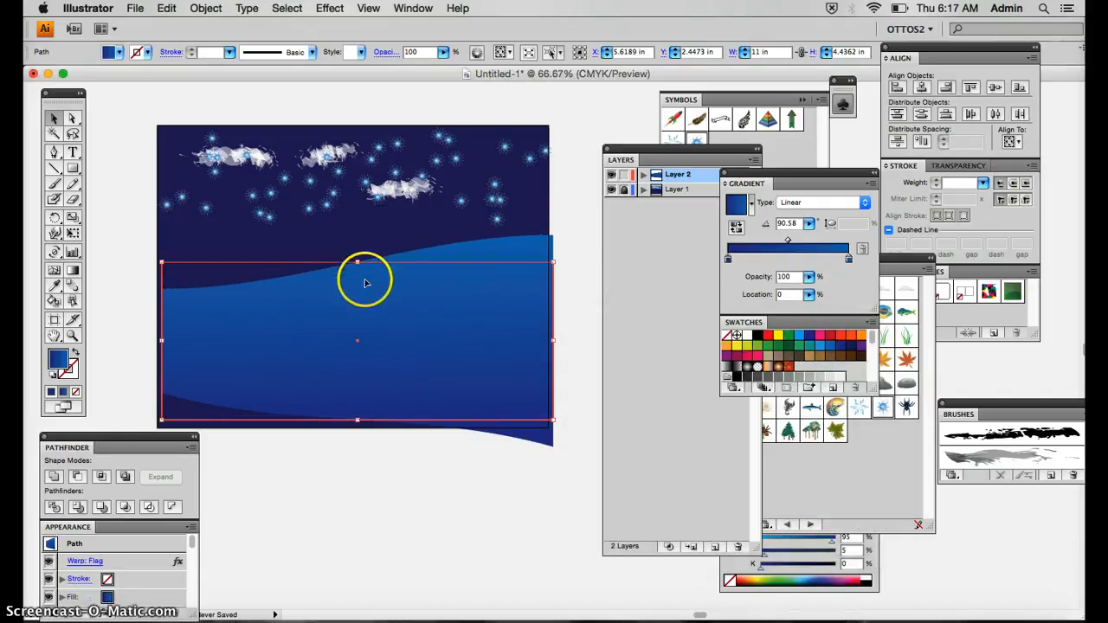
left_click_drag(357, 418, 357, 446)
left_click_drag(230, 374, 239, 395)
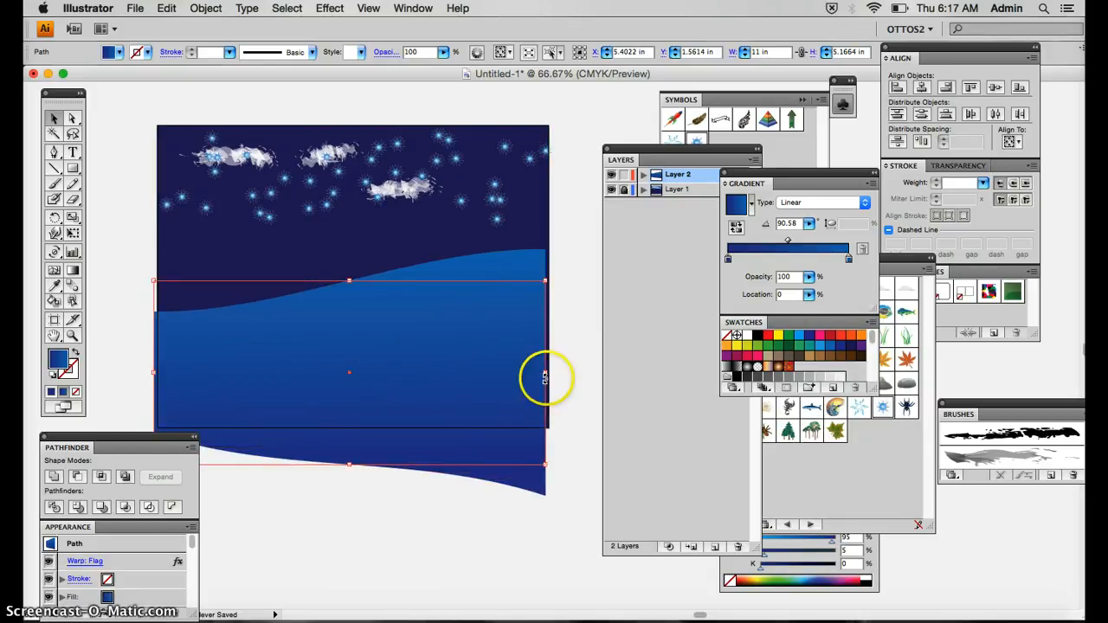
left_click_drag(546, 372, 565, 371)
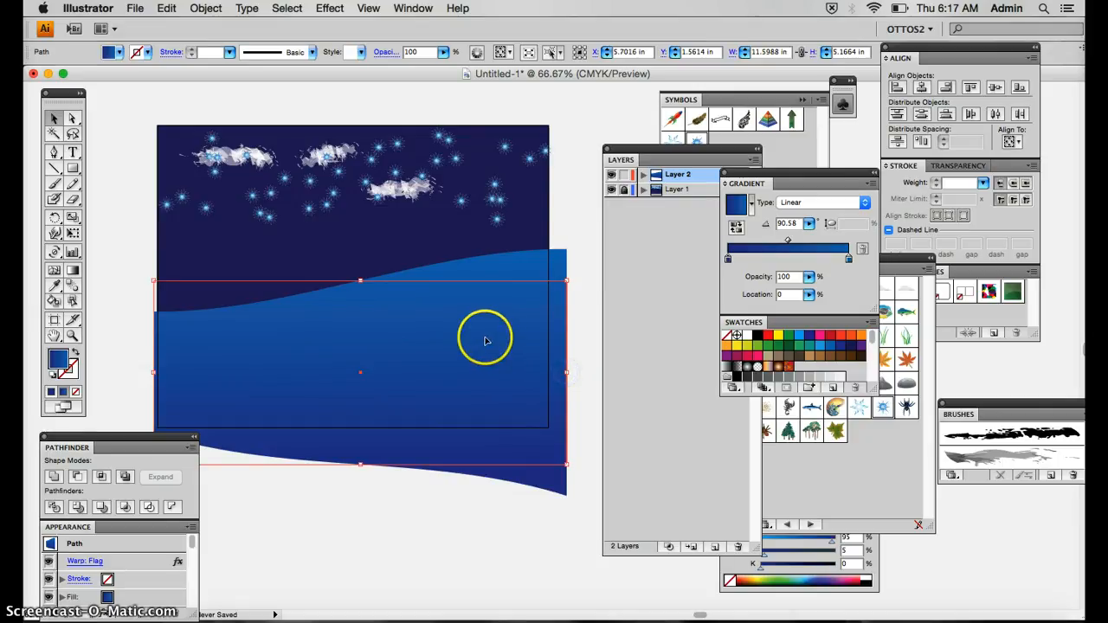
left_click_drag(485, 334, 485, 350)
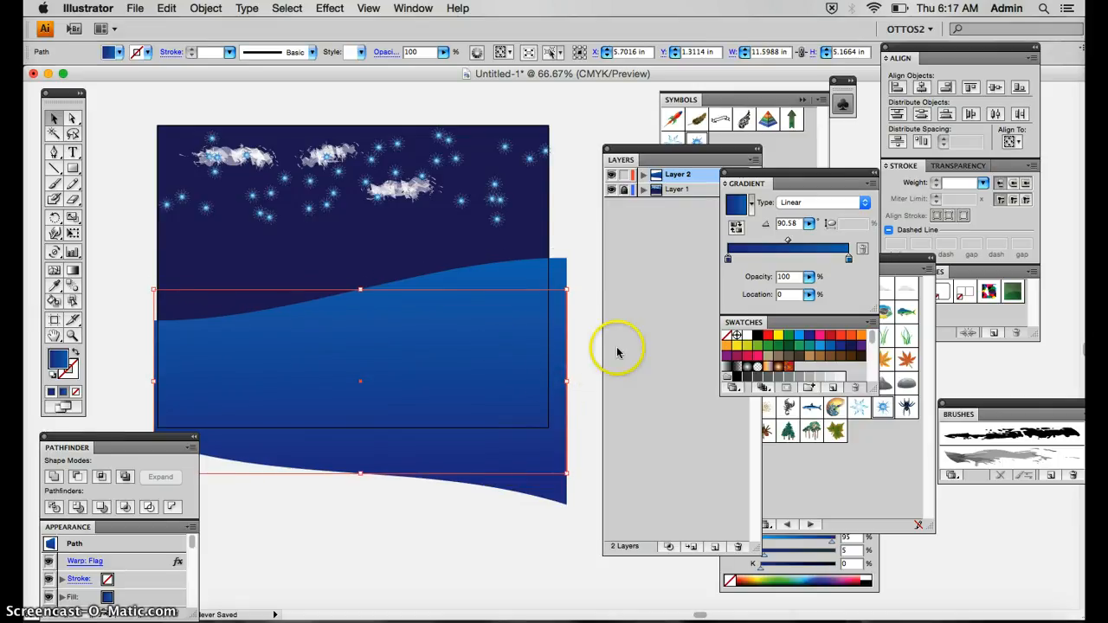
Step: Duplicate the warped hill, widen the copy to about 12.5 in, and place it higher so it spans the artboard's full width
right_click(459, 351)
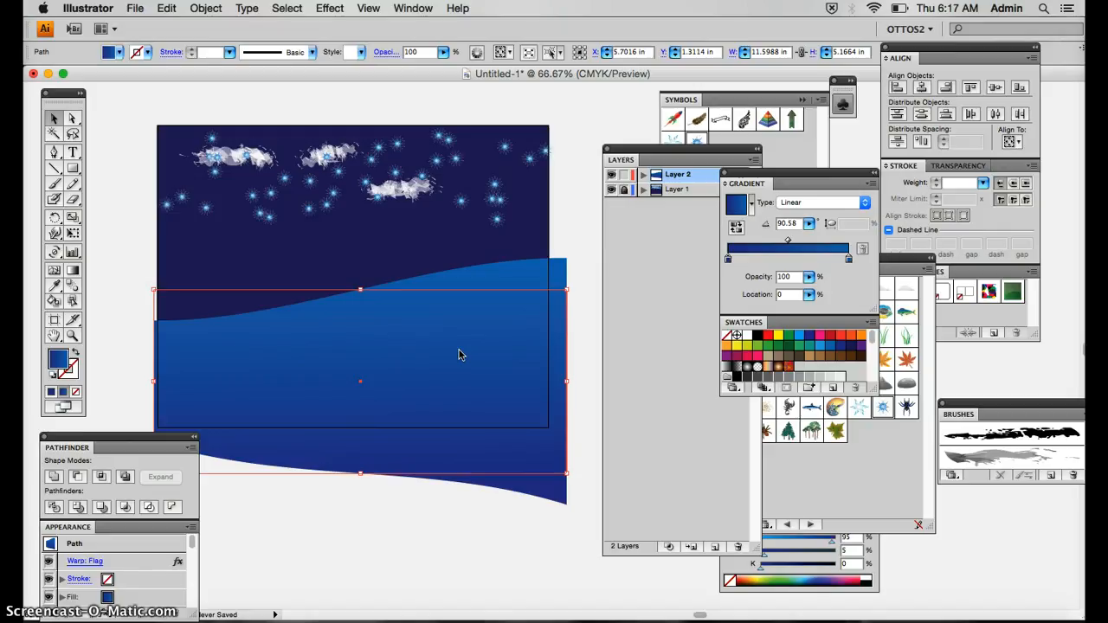
key("super+c")
key("super+v")
left_click_drag(459, 350, 270, 302)
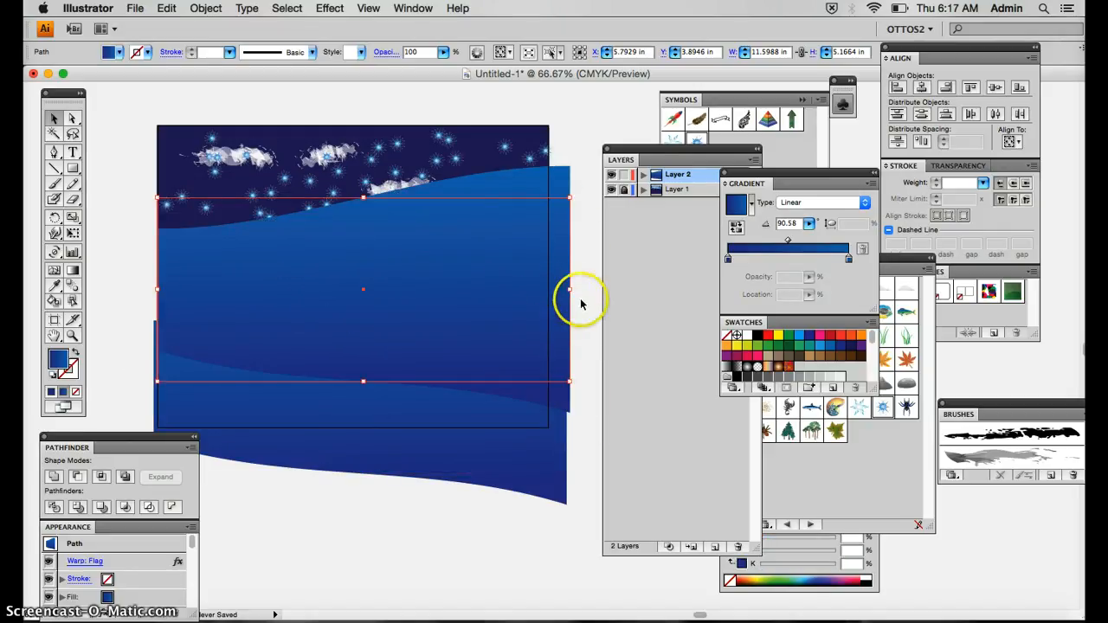
mouse_move(569, 292)
left_mouse_down()
mouse_move(115, 312)
mouse_move(104, 303)
mouse_move(160, 289)
mouse_move(549, 290)
left_mouse_up()
left_click_drag(361, 289, 325, 269)
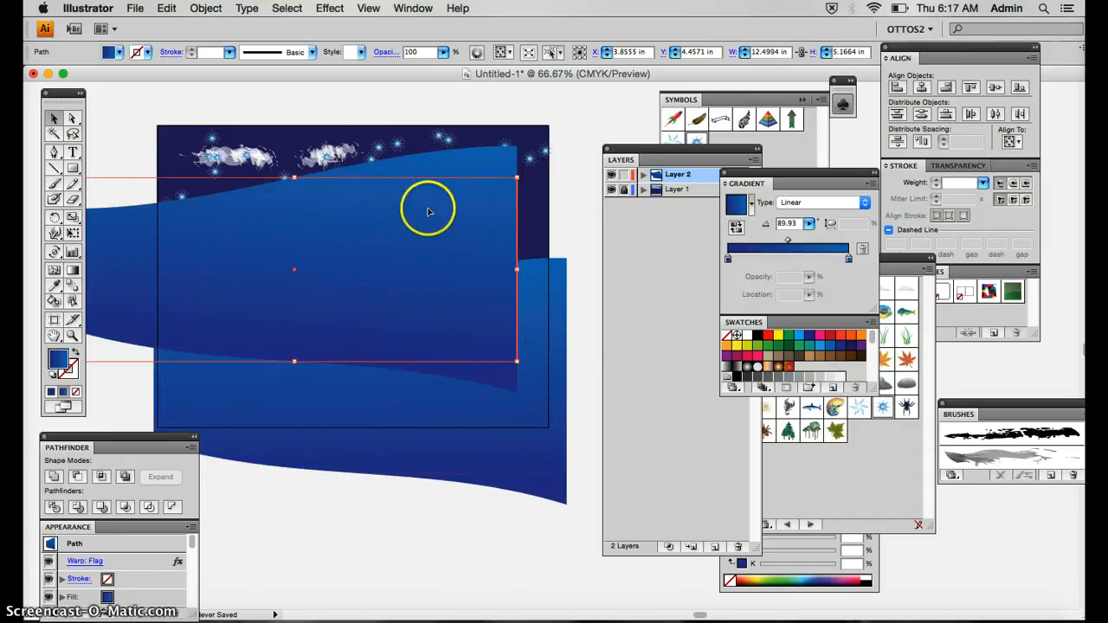
left_click_drag(425, 206, 478, 263)
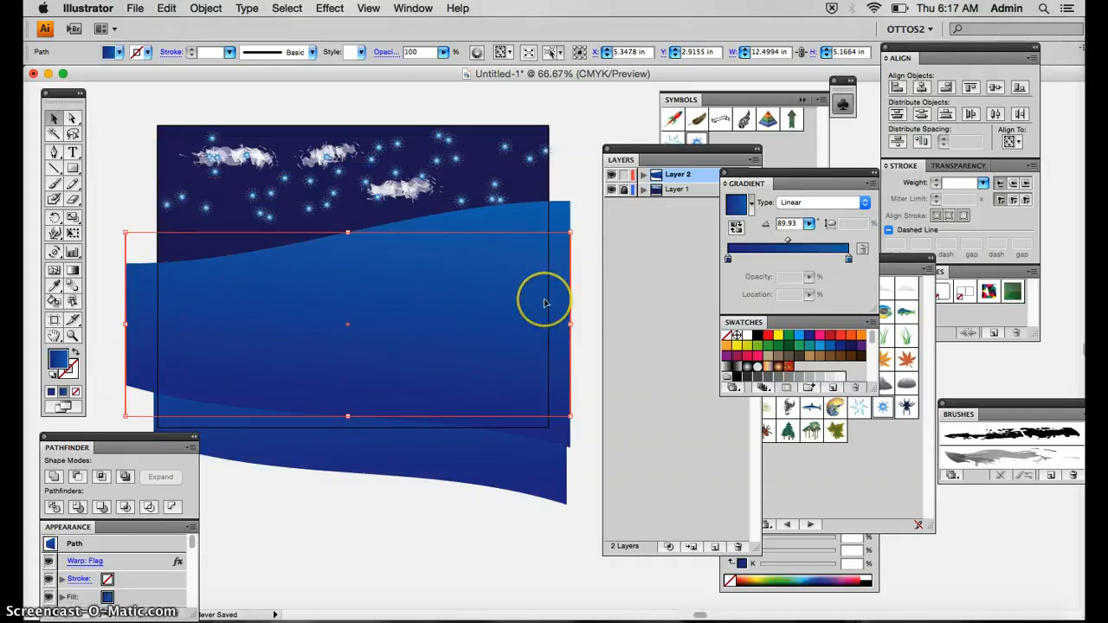
Step: Edit the copied hill's Flag warp to −23% horizontal distortion and −8% bend, with preview on
left_click(79, 561)
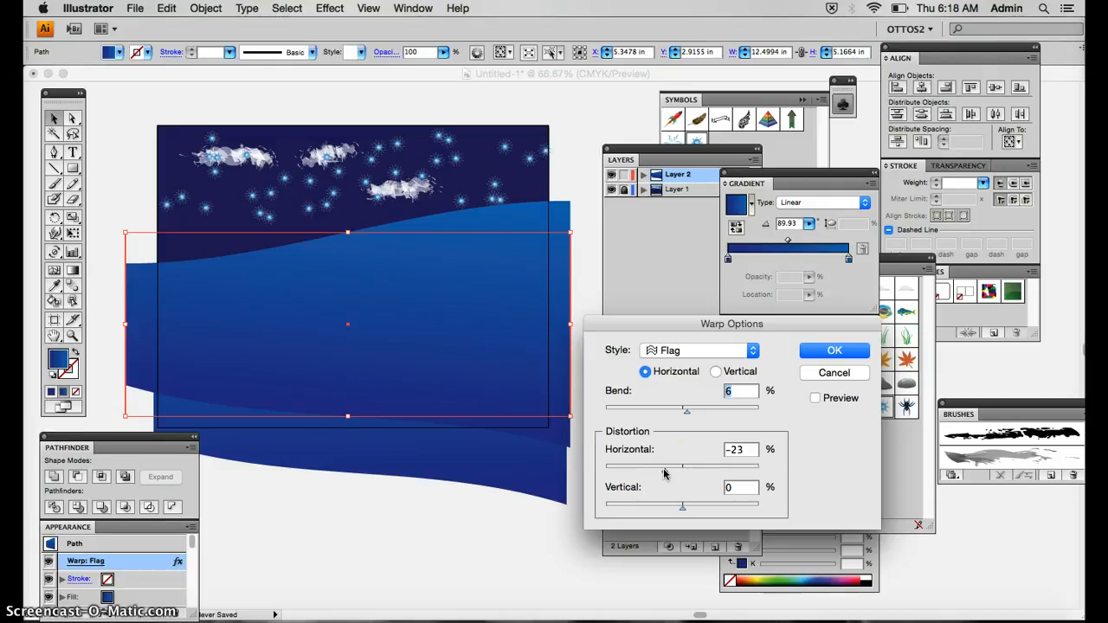
left_click(814, 397)
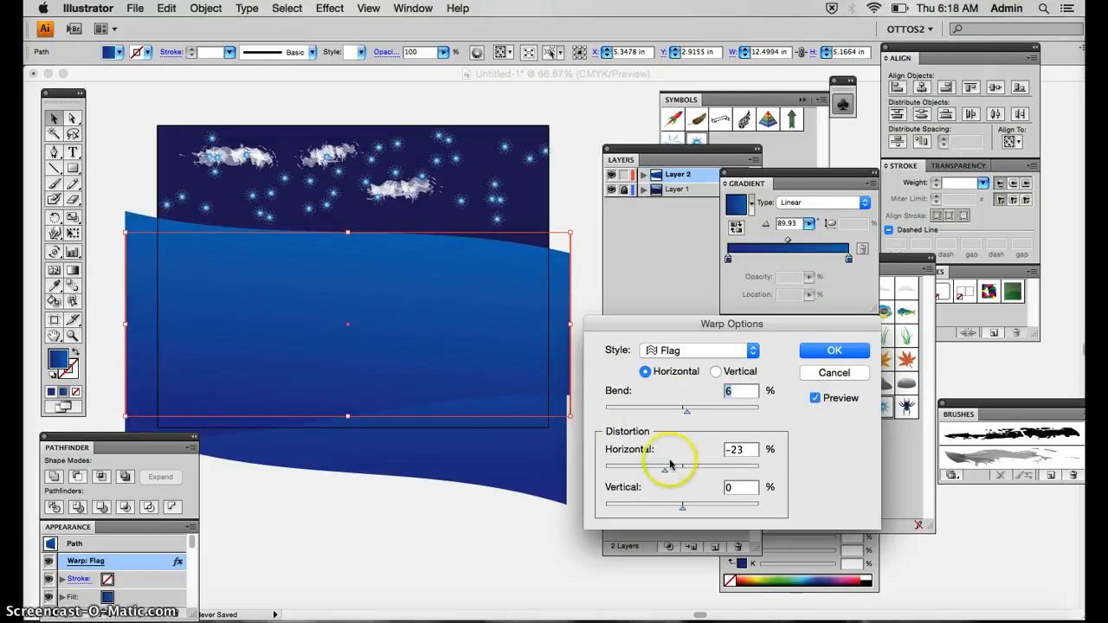
mouse_move(663, 471)
left_mouse_down()
mouse_move(703, 474)
mouse_move(663, 468)
left_mouse_up()
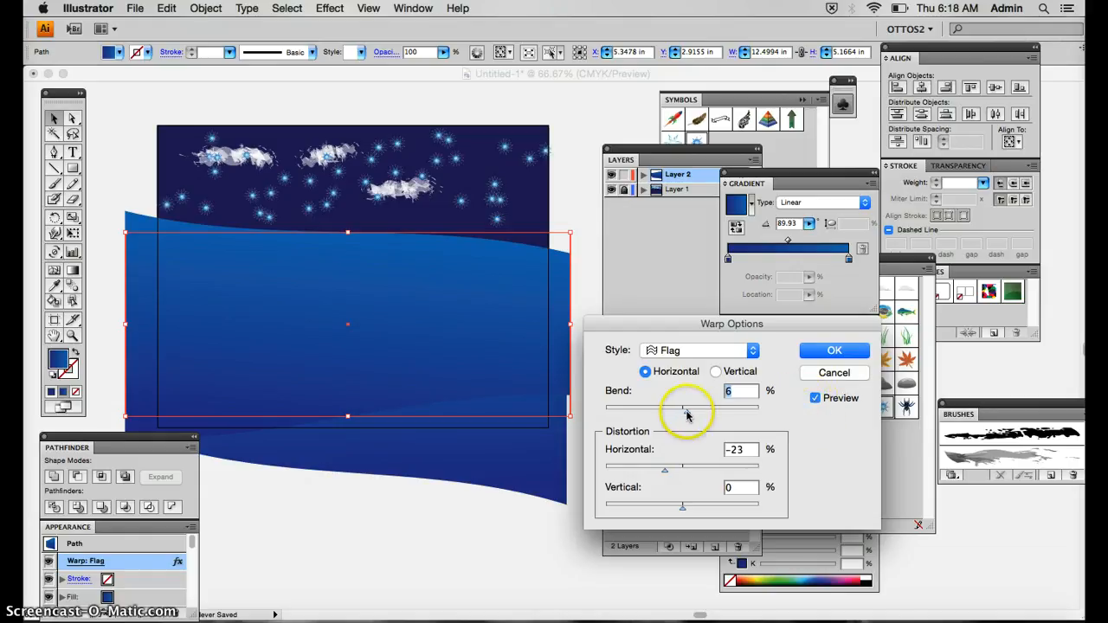
left_click_drag(672, 414, 676, 415)
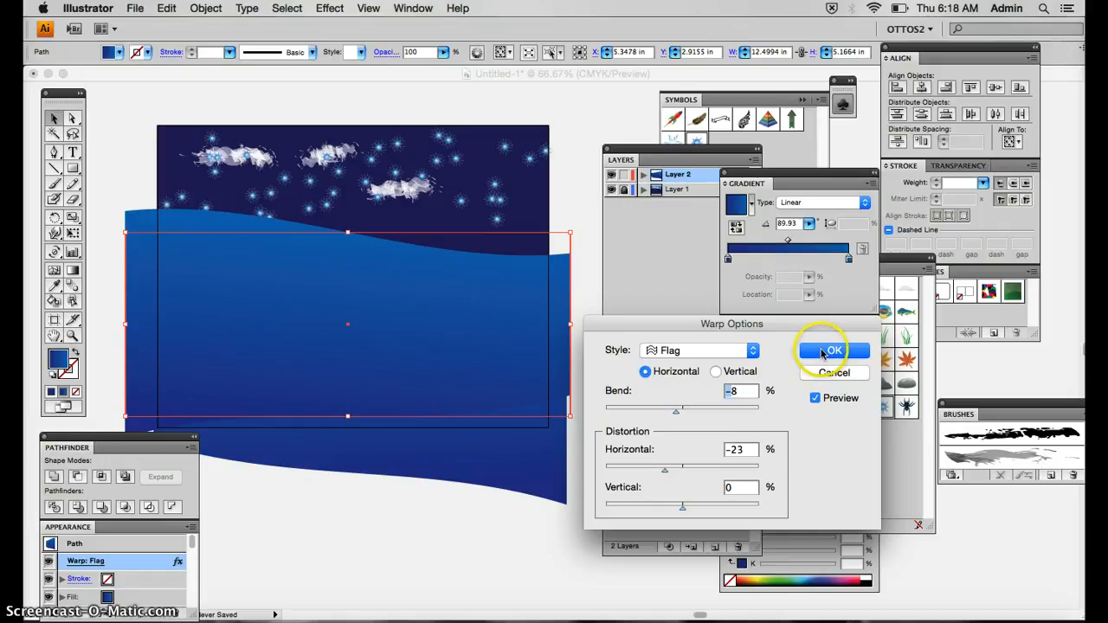
left_click(827, 351)
Step: Expand Layer 2 and move the original hill's path above the copied hill's path
left_click(643, 174)
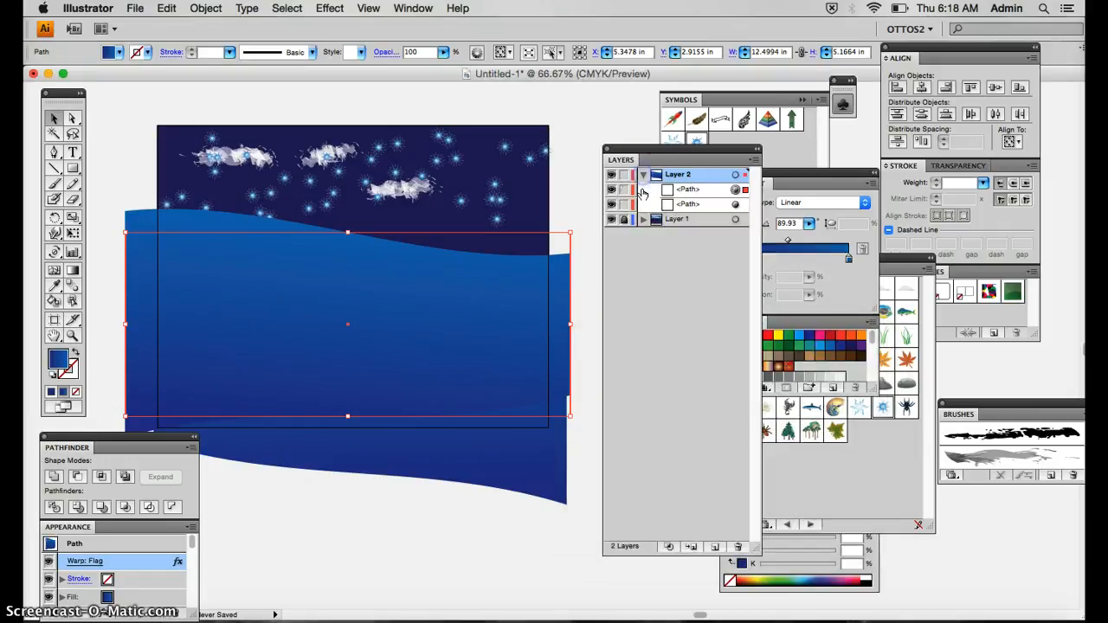
left_click(693, 204)
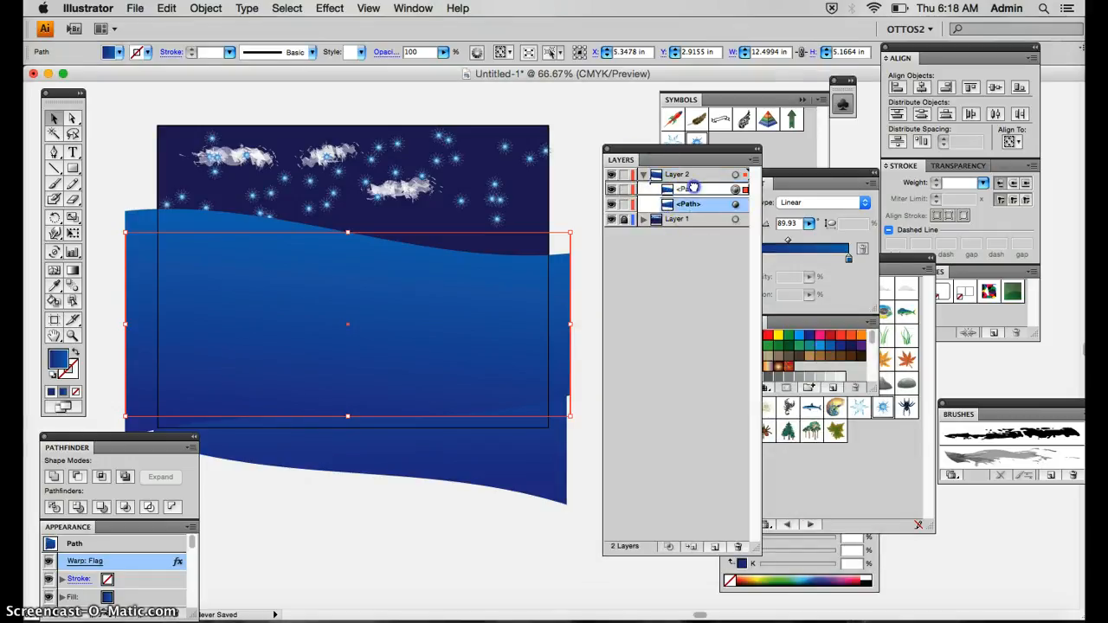
left_click(693, 189)
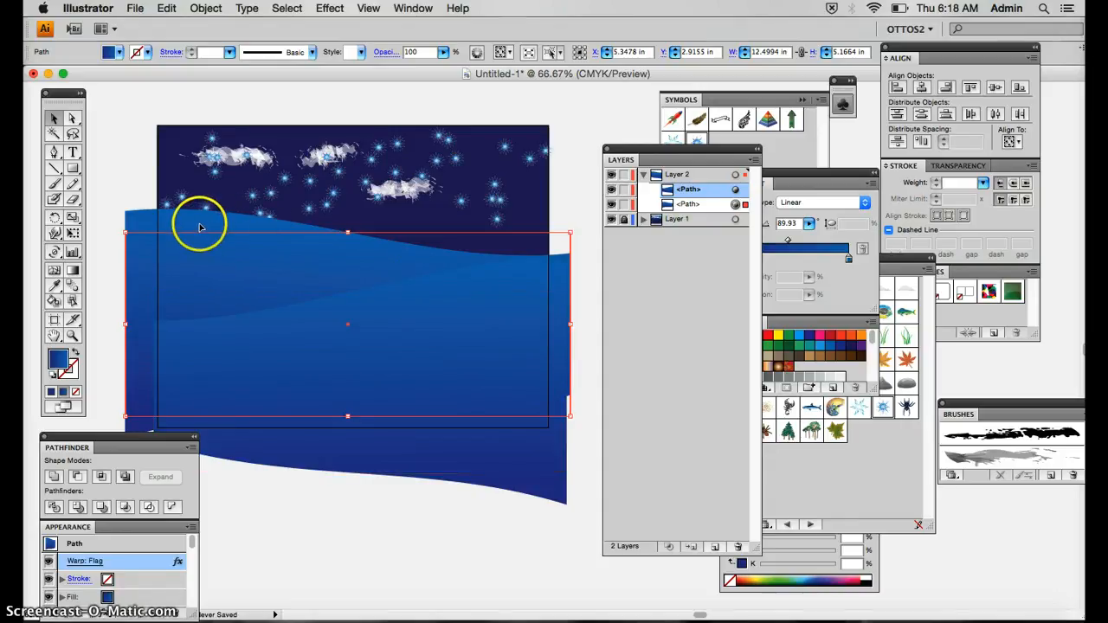
Step: Move the back hill down and to the right until it meets the artboard's left edge, at about X 6.22 in, Y 1.72 in
left_click_drag(211, 236, 232, 265)
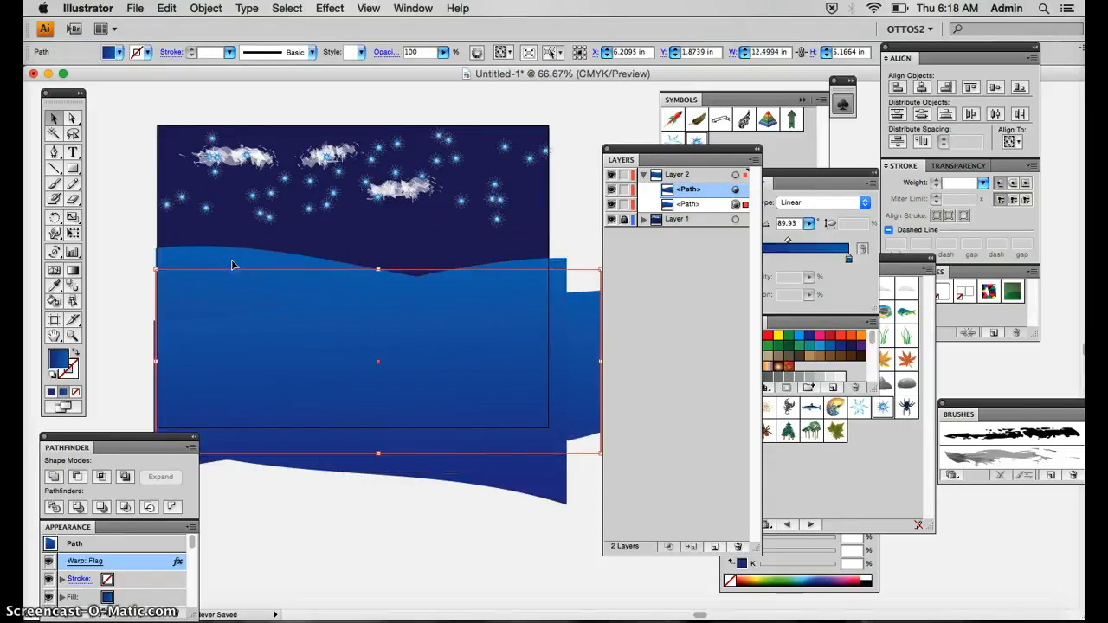
key("Down")
key("Down")
key("Down")
key("Down")
key("Down")
key("Down")
key("Down")
key("Down")
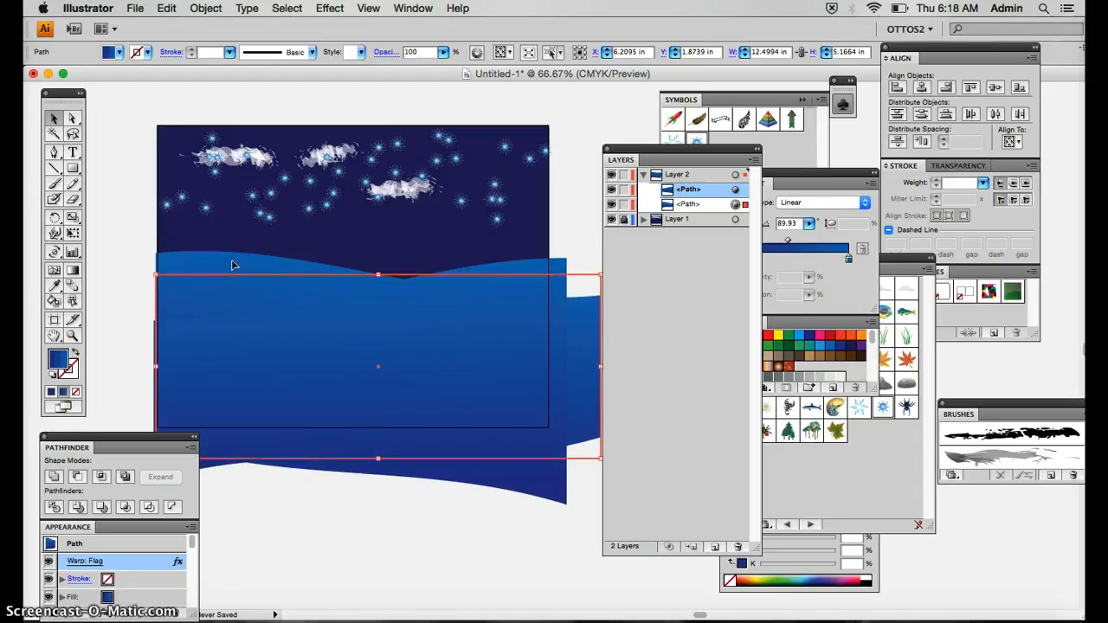
key("Down")
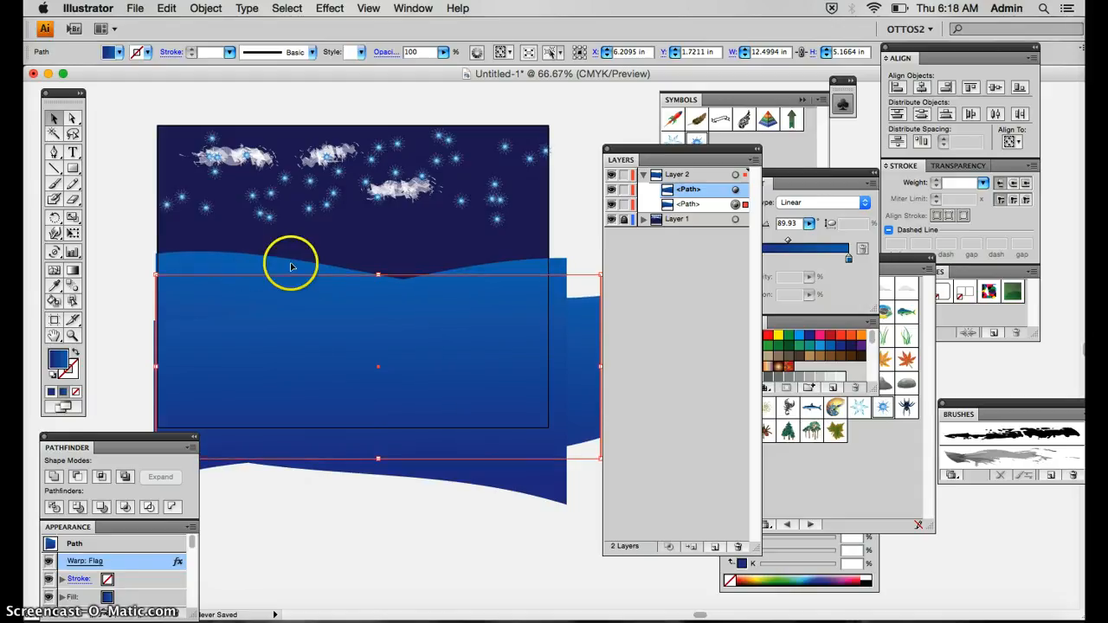
Step: Add a color stop to the back hill's gradient and reverse the gradient so the hill's upper edge is dark blue
left_click(808, 261)
left_click(734, 226)
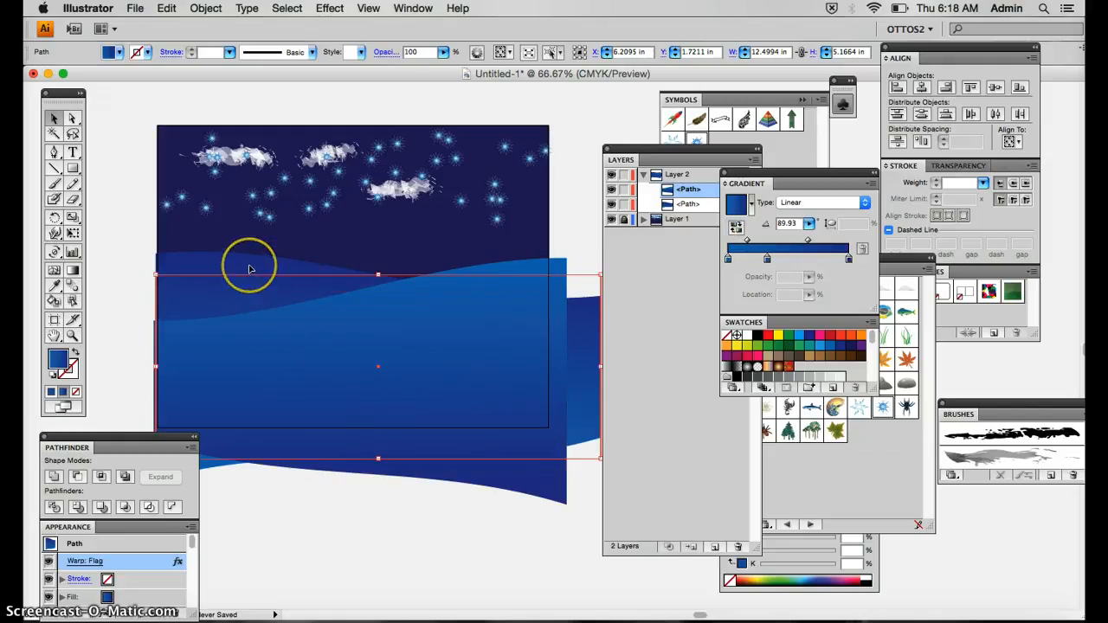
Step: Select the front hill and nudge it straight down to about Y 0.92 in, exposing more of the back hill
left_click_drag(249, 268, 445, 346)
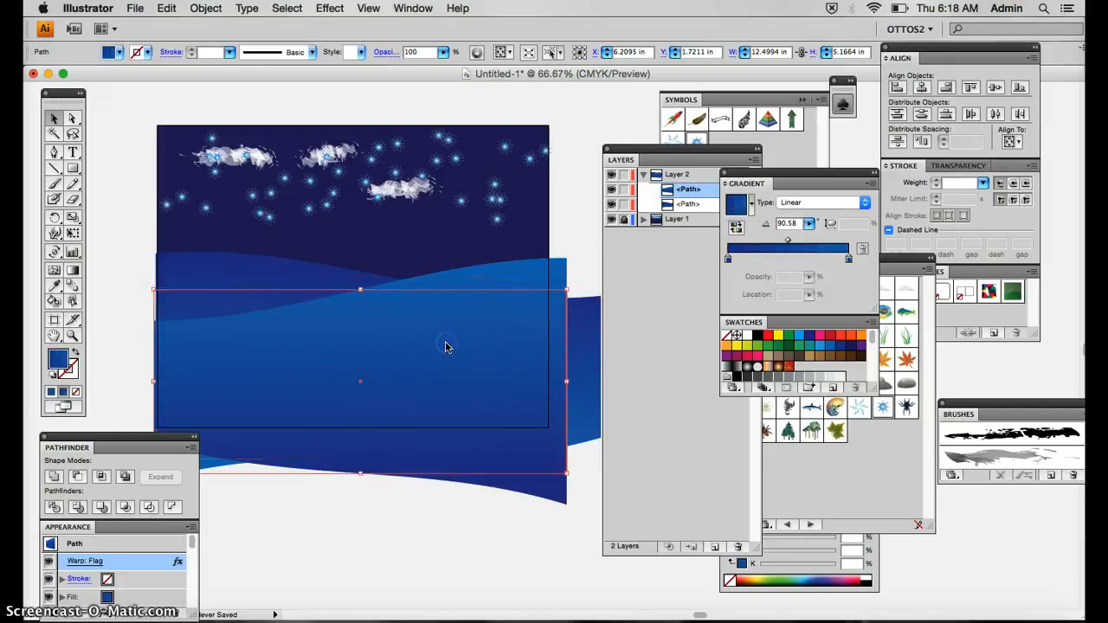
key("Down")
key("Down")
key("Down")
key("Down")
key("Down")
key("Down")
key("Down")
key("Down")
key("Down")
key("Down")
key("Down")
key("Down")
key("Down")
key("Down")
key("Down")
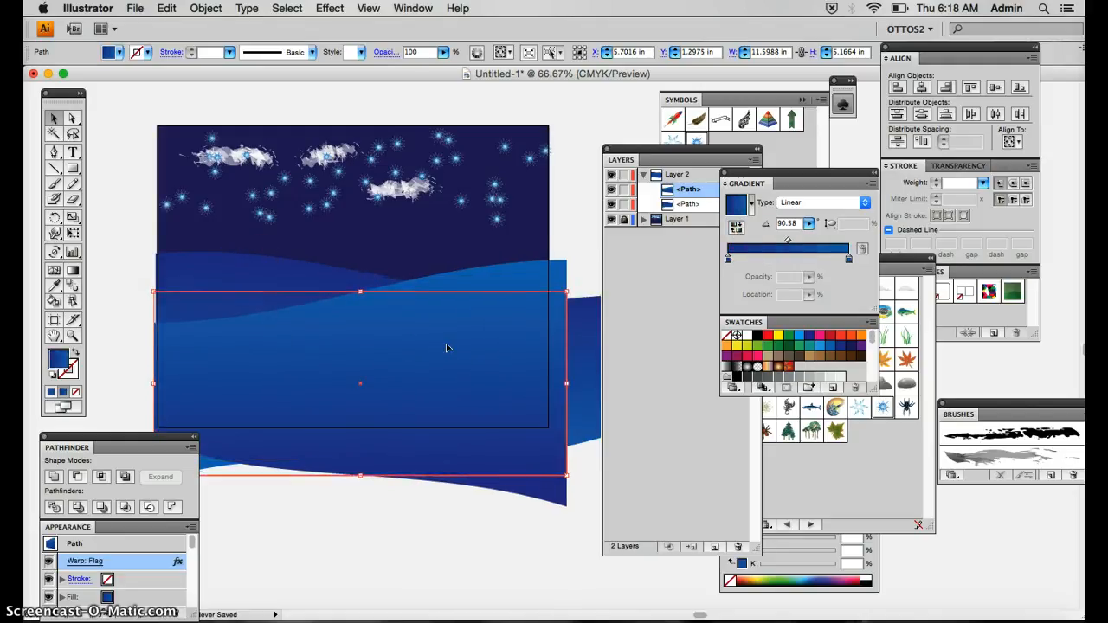
key("Down")
key("Down")
key("Down")
key("Down")
key("Down")
key("Down")
key("Down")
key("Down")
key("Down")
key("Down")
key("Down")
key("Down")
key("Down")
key("Down")
key("Down")
key("Down")
key("Down")
key("Down")
key("Down")
key("Down")
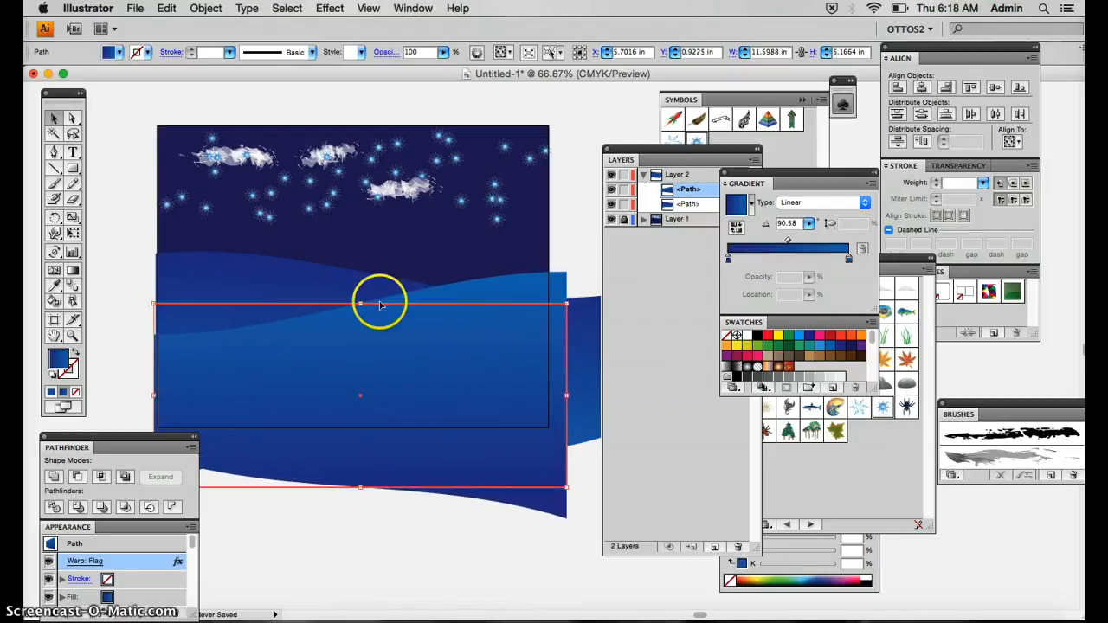
Step: Select the back hill and nudge it straight down a little, lowering its crest toward the front hill
left_click_drag(376, 302, 263, 274)
key("Down")
key("Down")
key("Down")
key("Down")
key("Down")
key("Down")
key("Down")
key("Down")
key("Down")
key("Down")
key("Down")
key("Down")
key("Down")
key("Down")
key("Down")
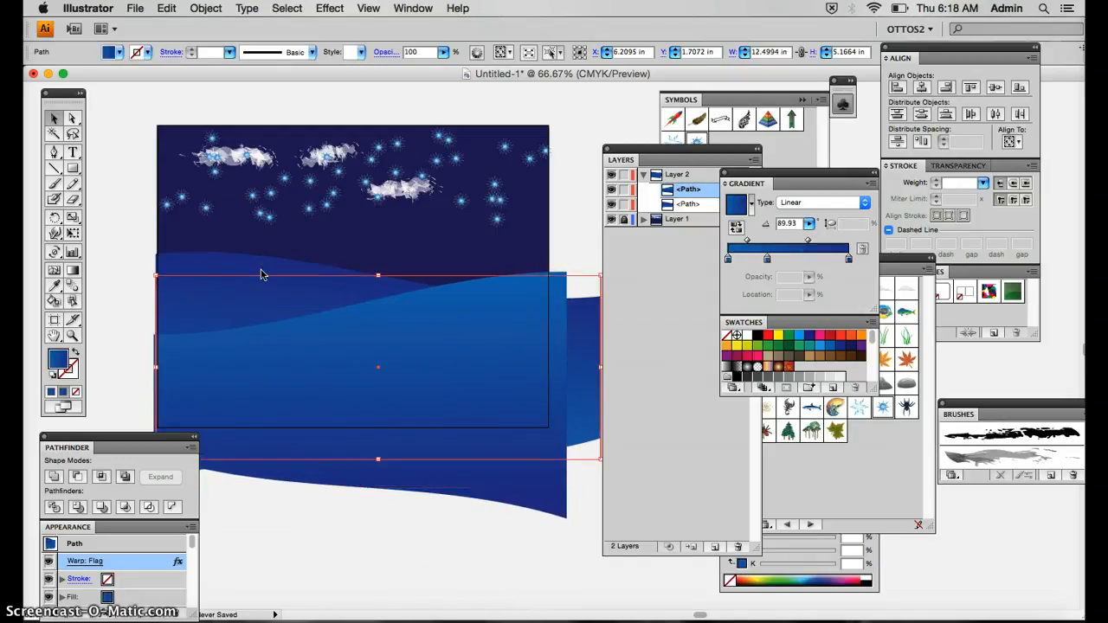
key("Down")
key("Down")
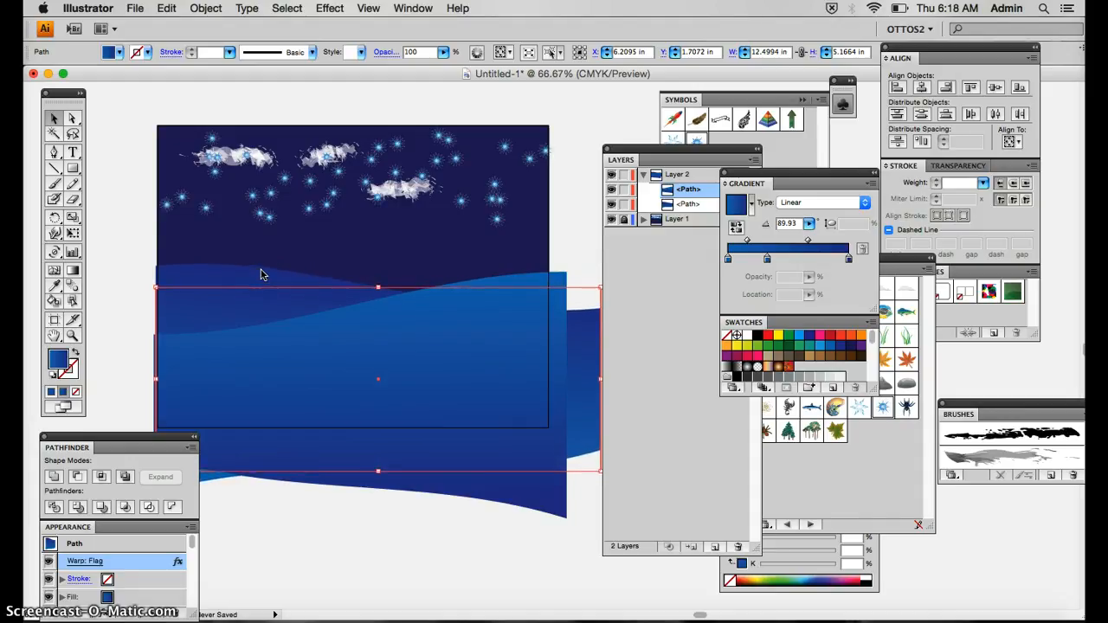
left_click(153, 202)
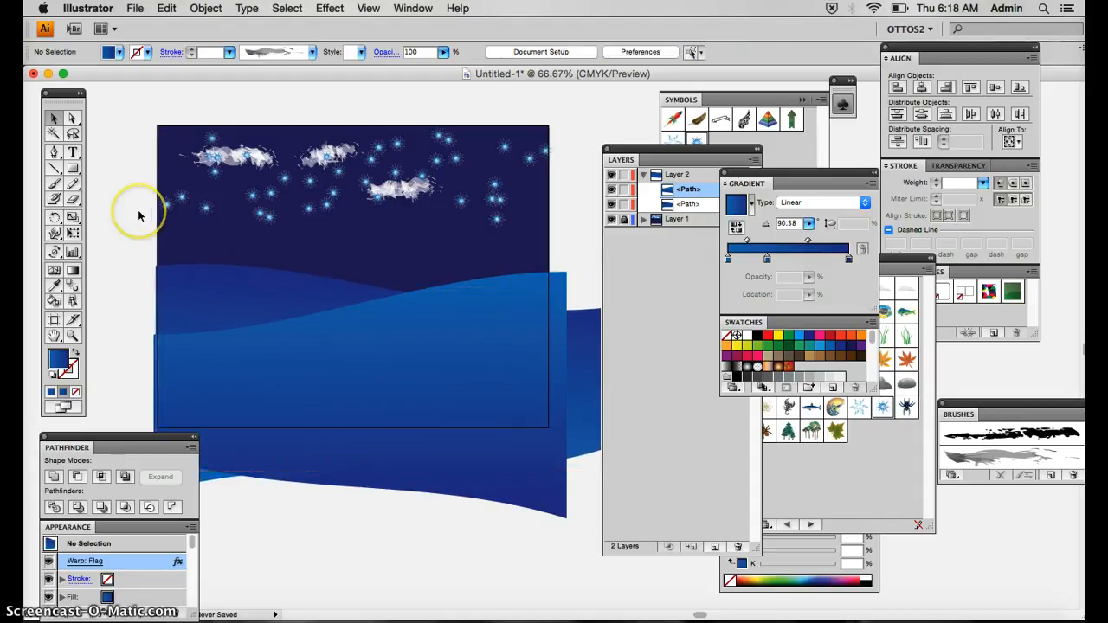
Step: Collapse Layer 2 and add a new layer above it
scroll(138, 210, "down", 3)
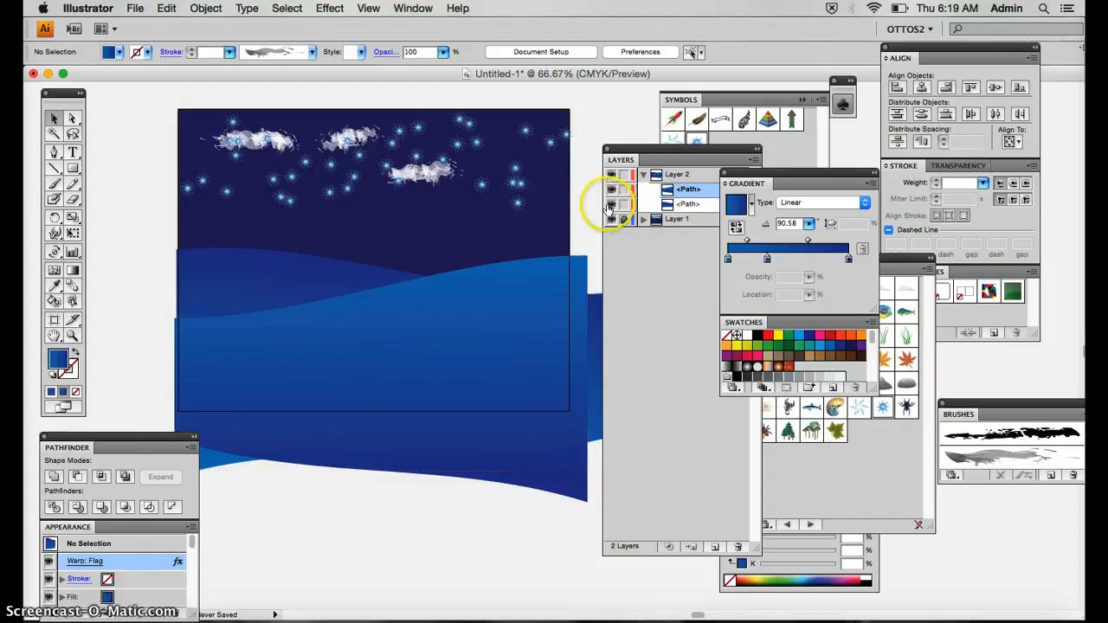
left_click(644, 175)
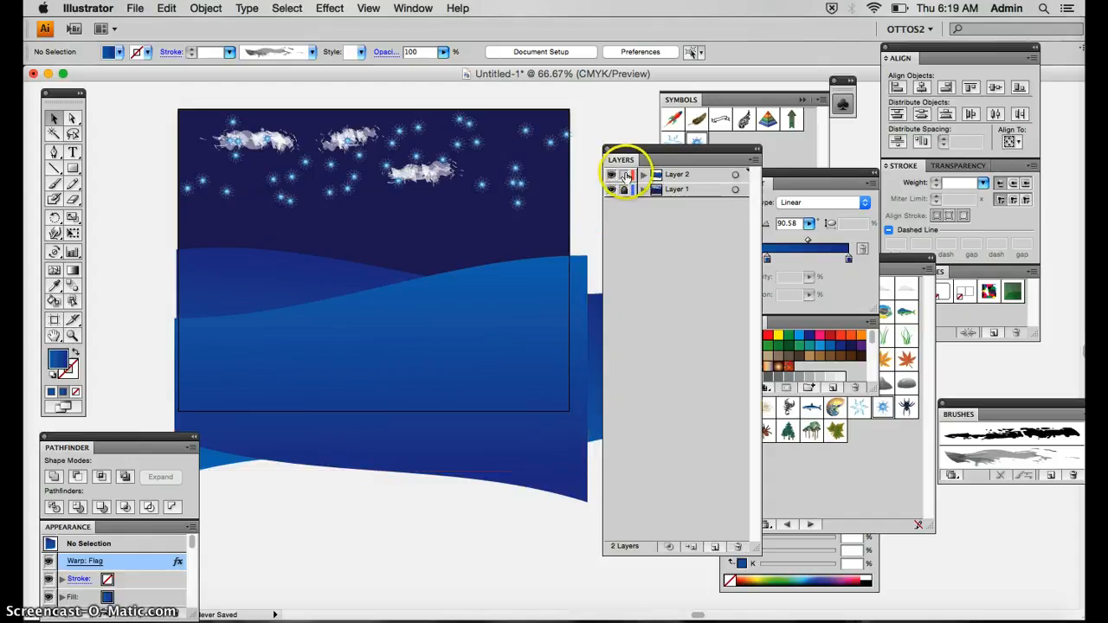
left_click(714, 547)
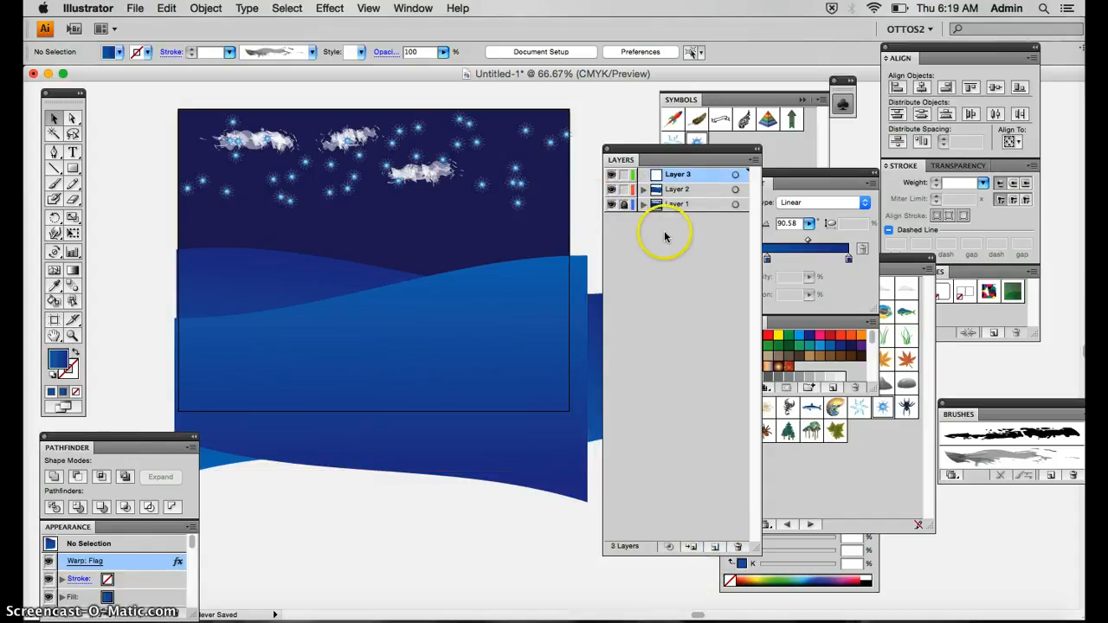
Step: Draw a circle about 1.73 in across with the Ellipse tool over the left part of the hills on Layer 3
left_click(74, 169)
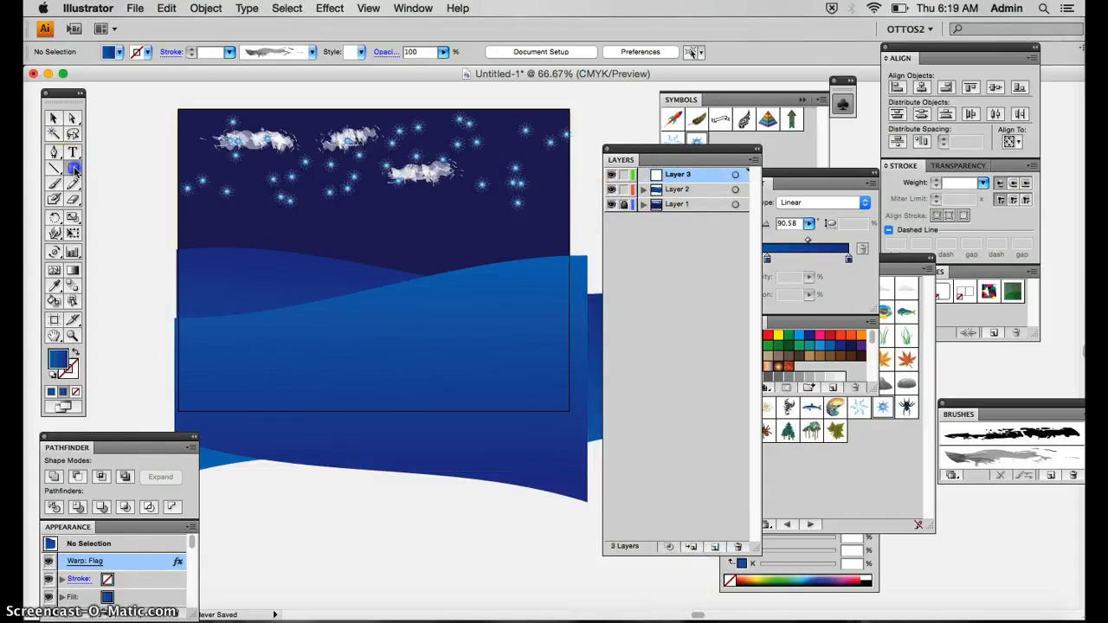
left_click_drag(74, 170, 104, 200)
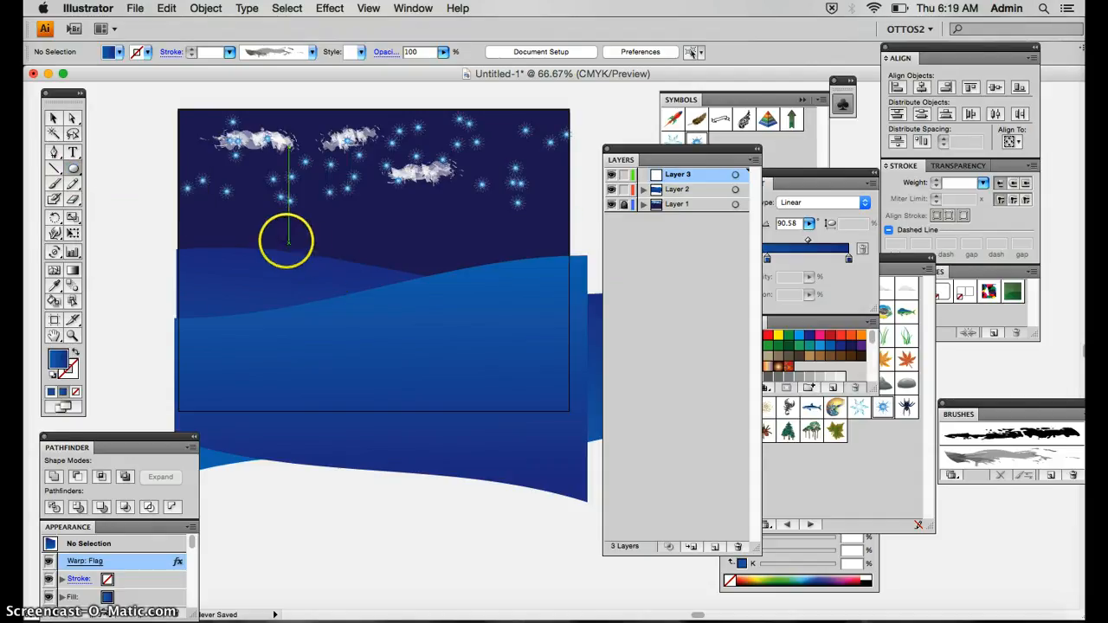
left_click_drag(228, 253, 289, 319)
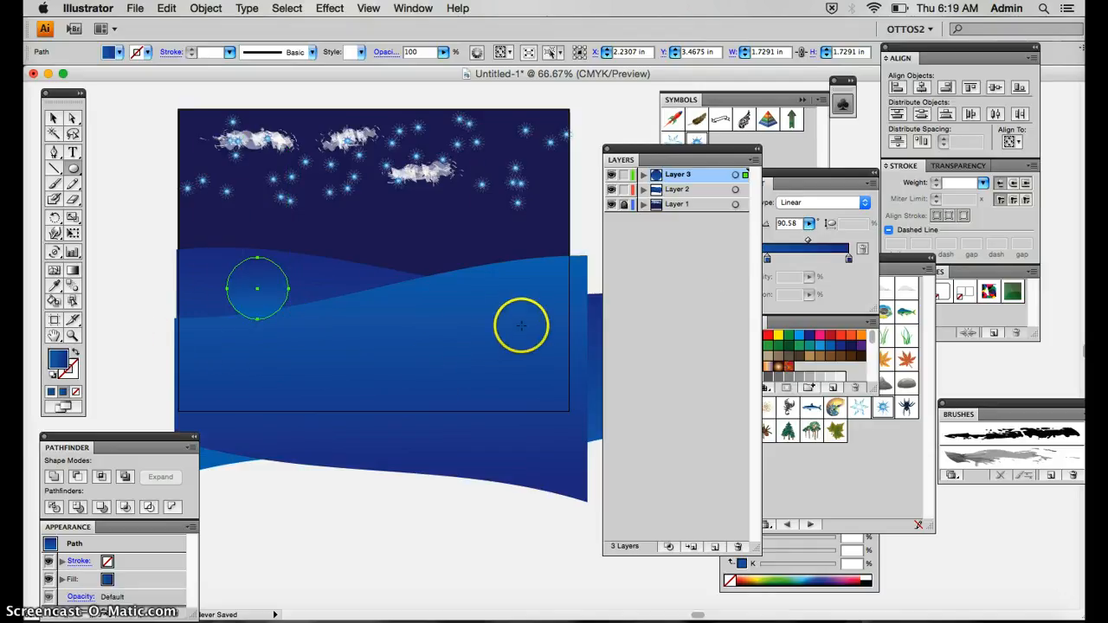
Step: Recolor the circle's gradient to white except for its blue starting stop, and set the gradient type to Radial
left_click(789, 259)
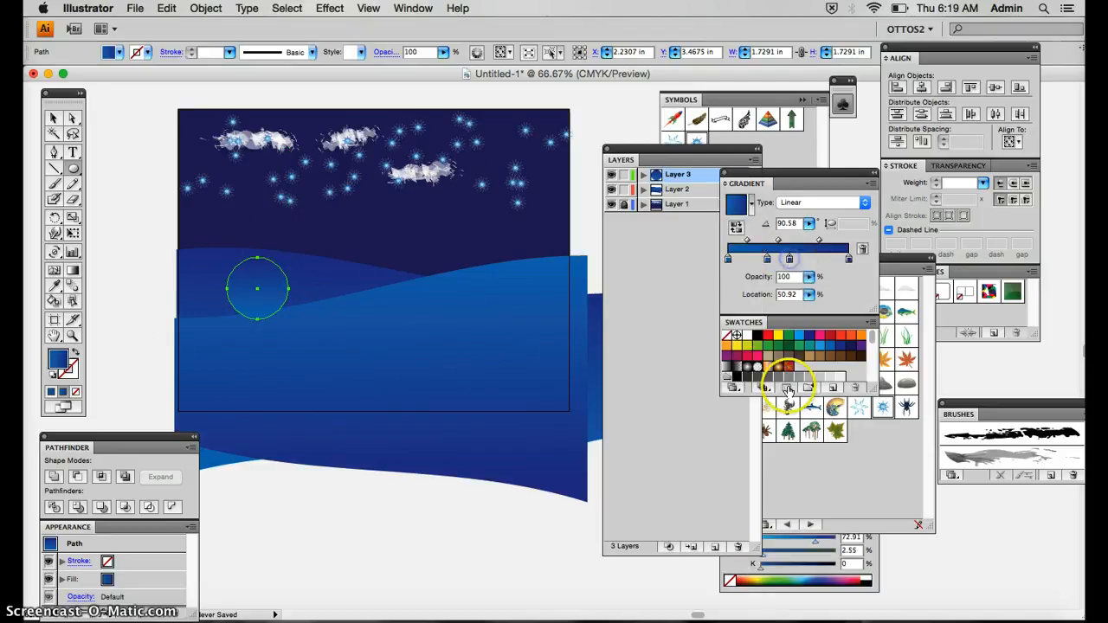
left_click(746, 338)
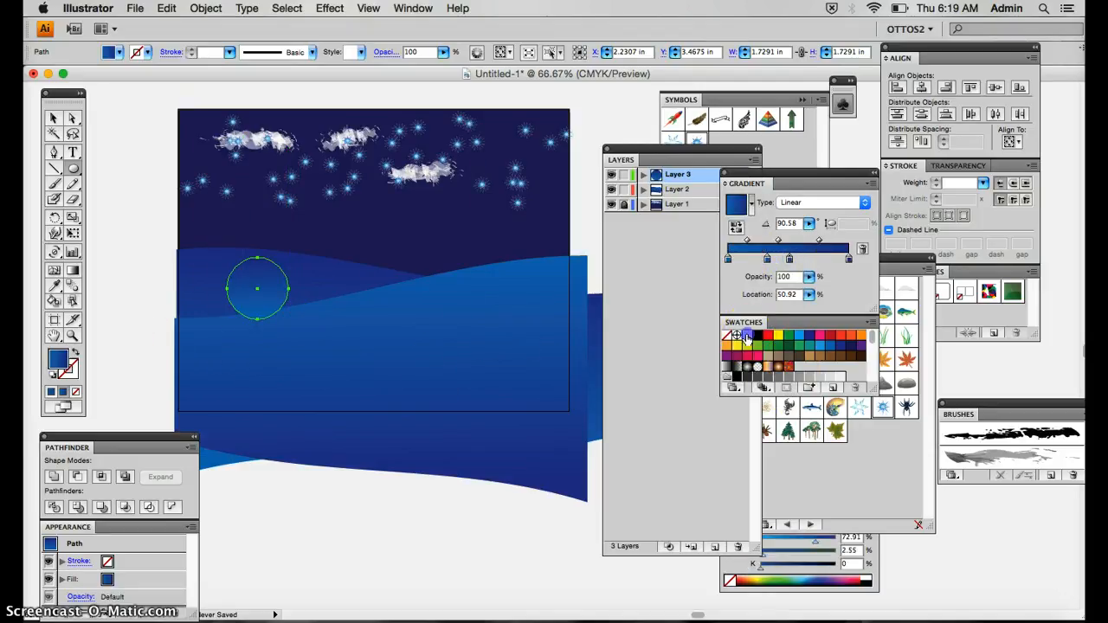
left_click(768, 259)
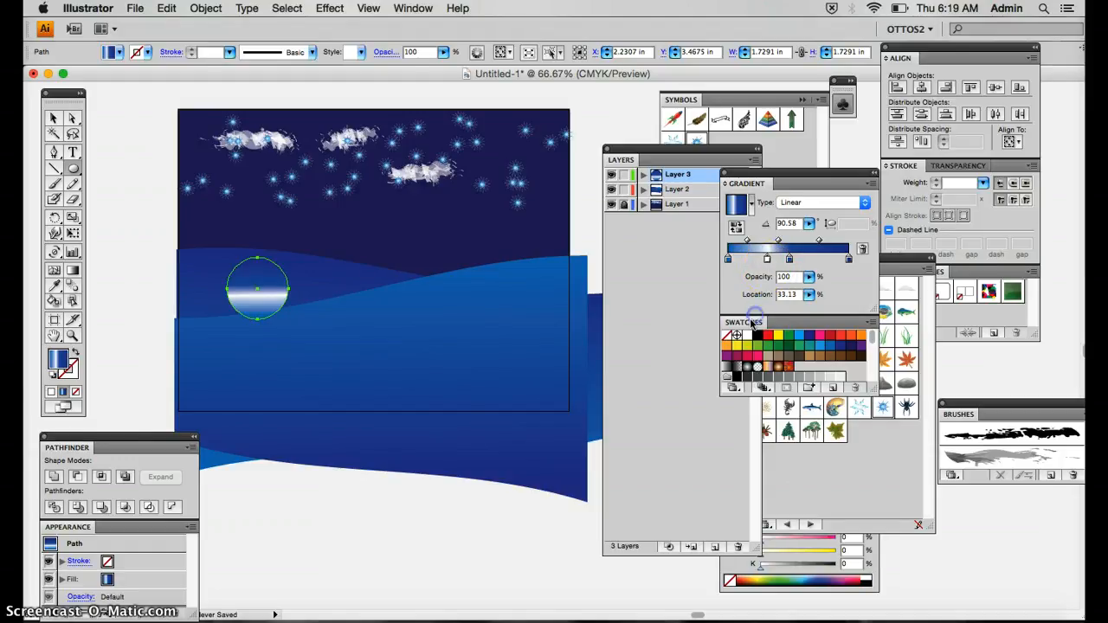
left_click_drag(790, 259, 849, 285)
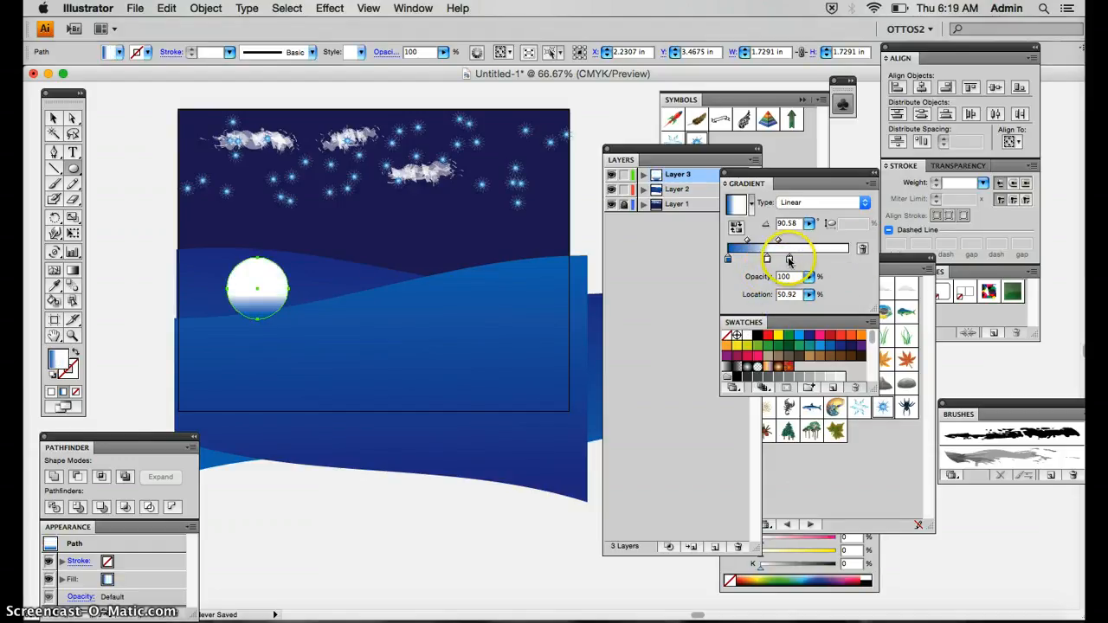
left_click(794, 204)
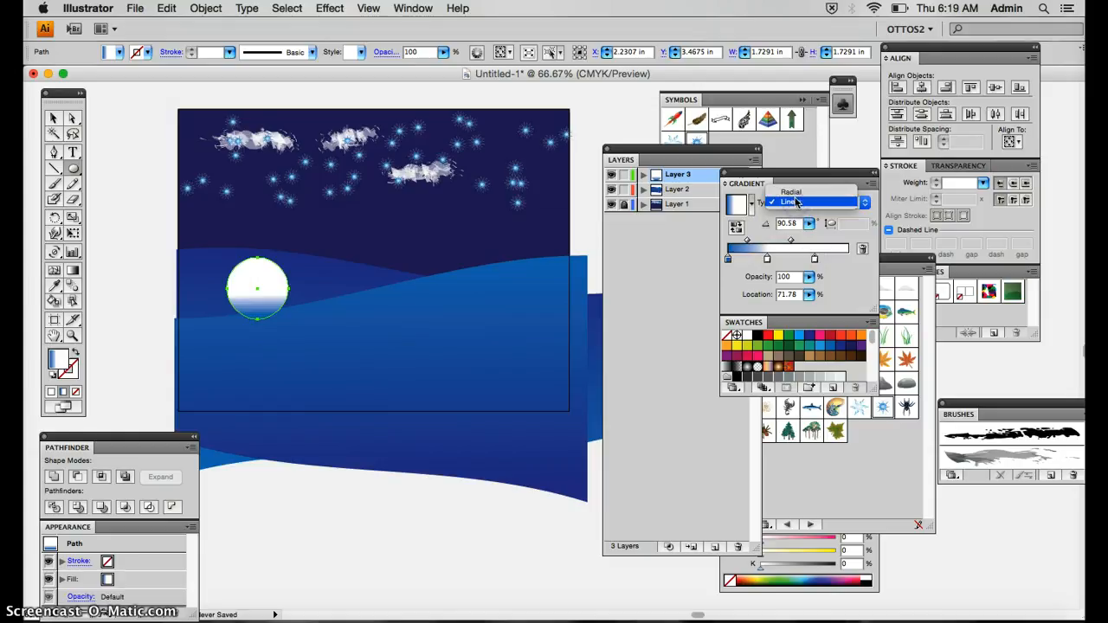
left_click(791, 191)
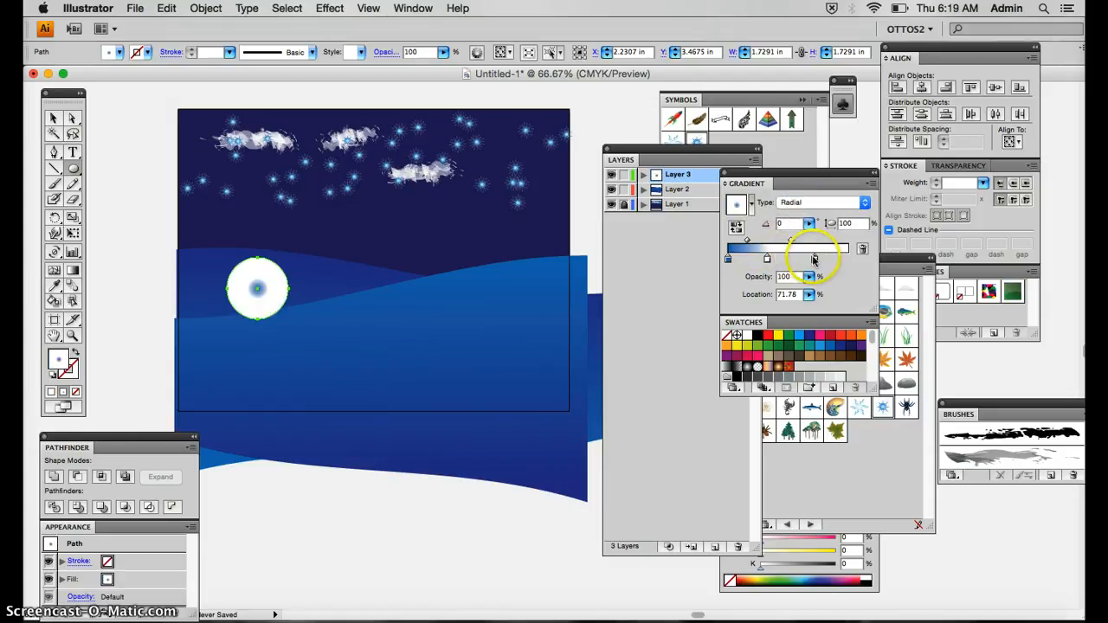
Step: Move the inner white stop to about 73.6% and the blue midpoint to about 19%, and reverse the gradient so the circle's center is white
left_click_drag(855, 260, 863, 259)
left_click_drag(767, 259, 815, 259)
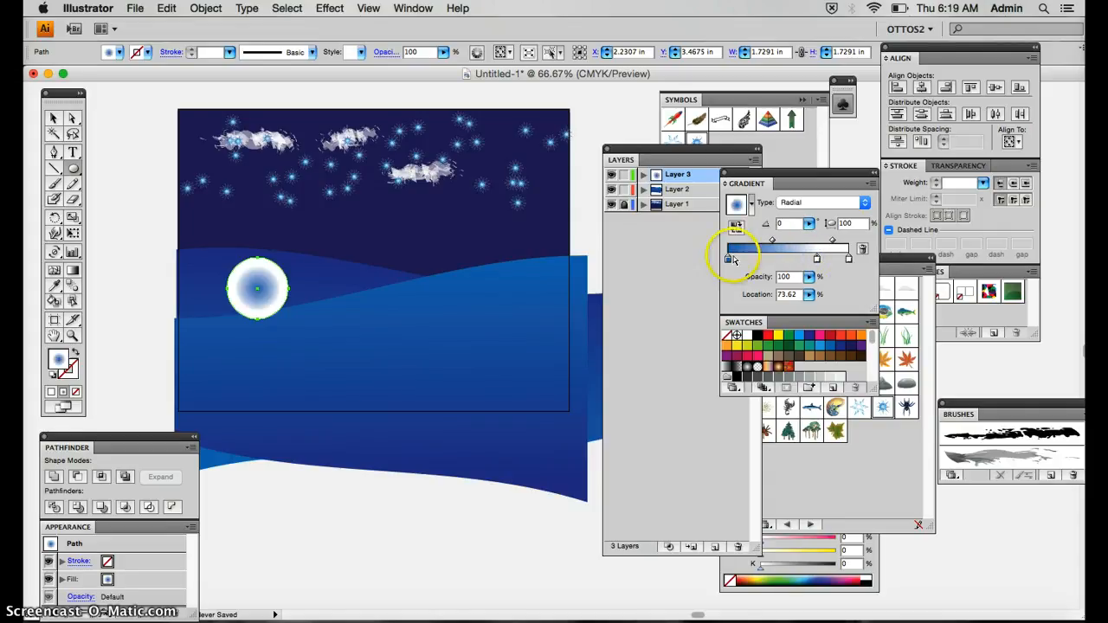
left_click_drag(775, 241, 742, 243)
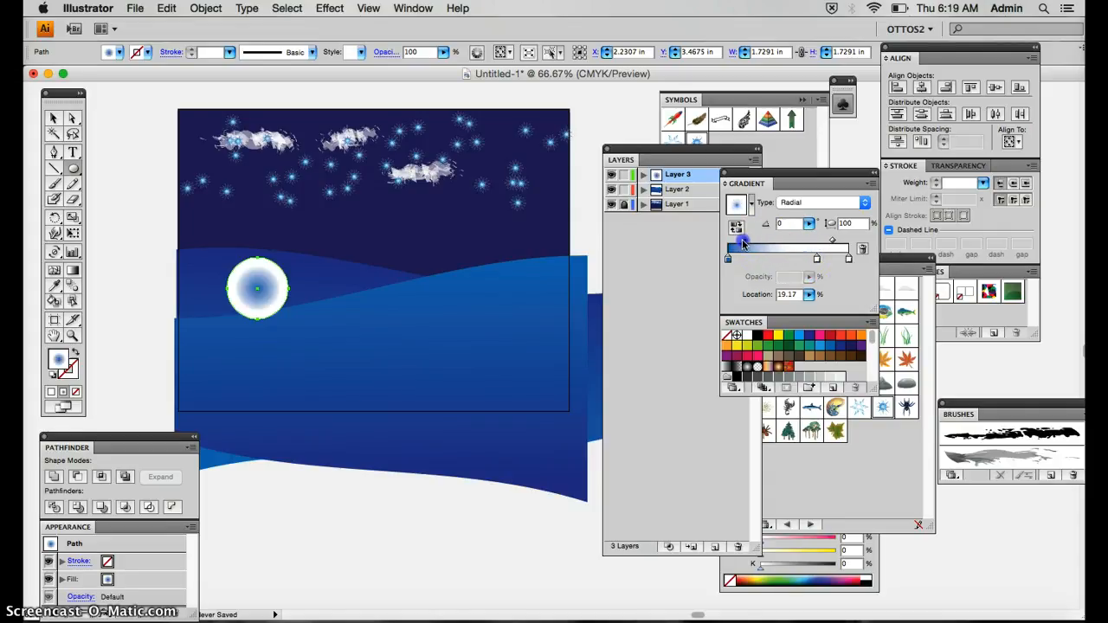
left_click(735, 228)
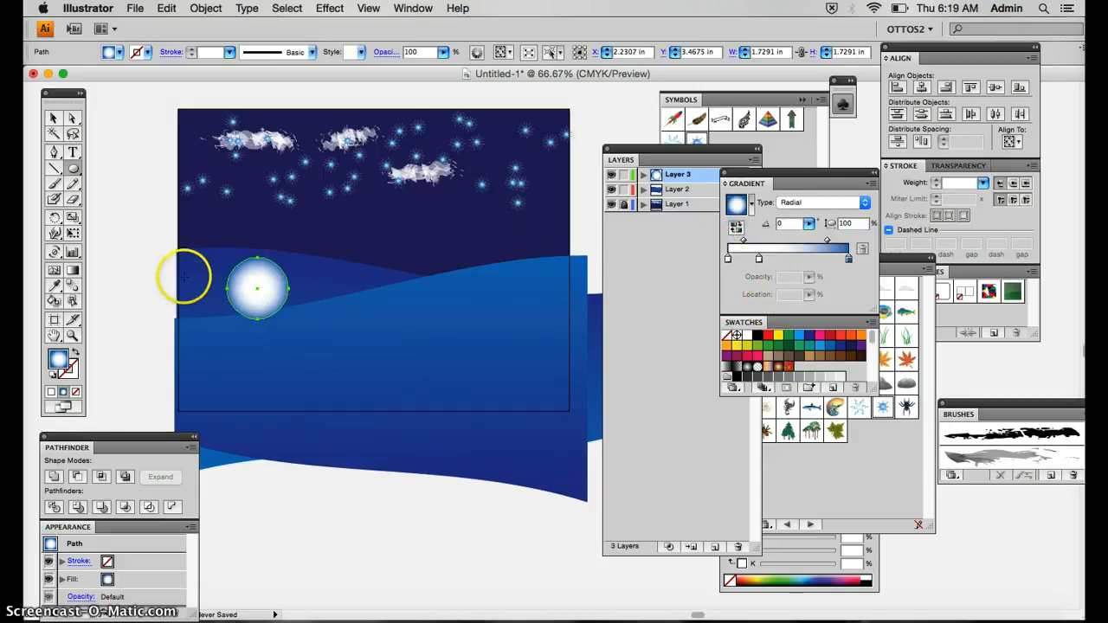
Step: Shift the circle's radial highlight slightly up and to the right with the Gradient tool, angling it about -109° toward the lower edge
left_click(73, 270)
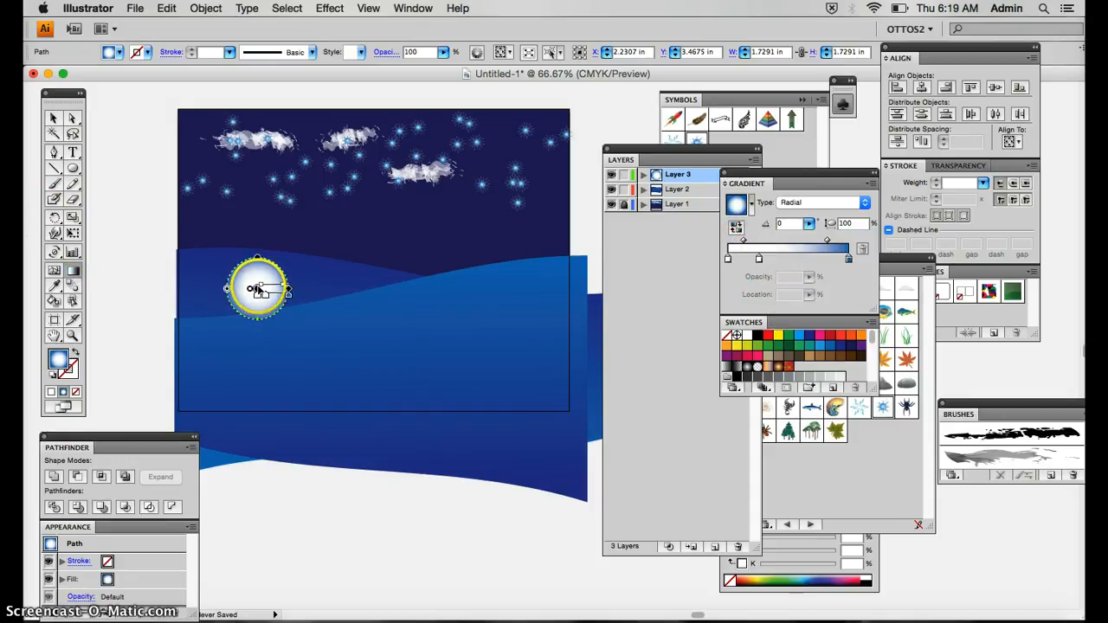
mouse_move(257, 289)
left_mouse_down()
mouse_move(251, 276)
mouse_move(265, 275)
left_mouse_up()
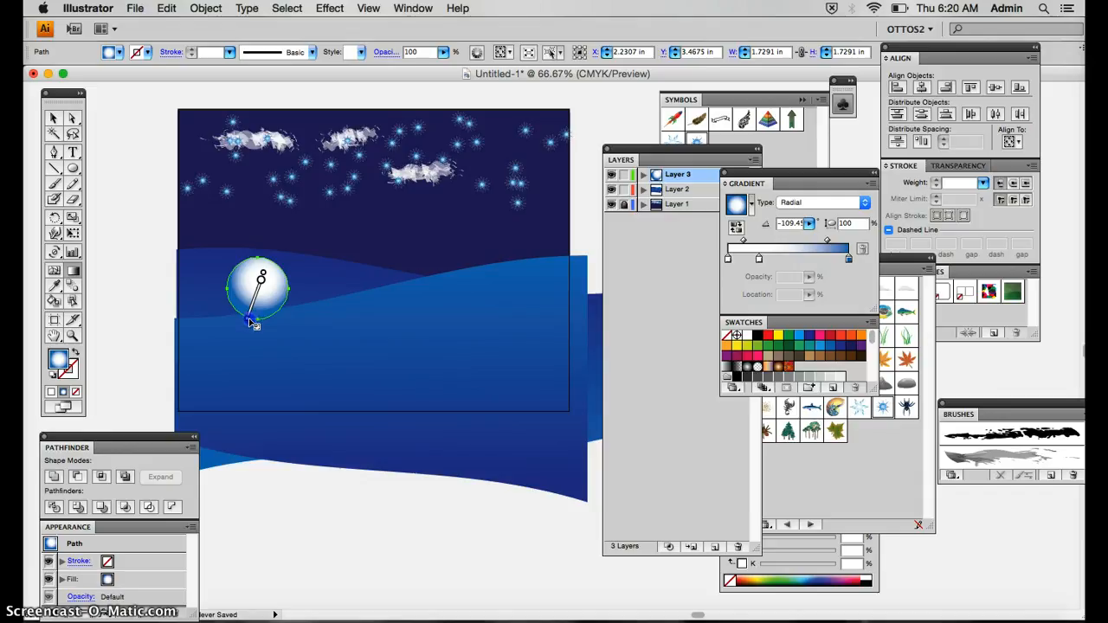
left_click_drag(249, 319, 248, 319)
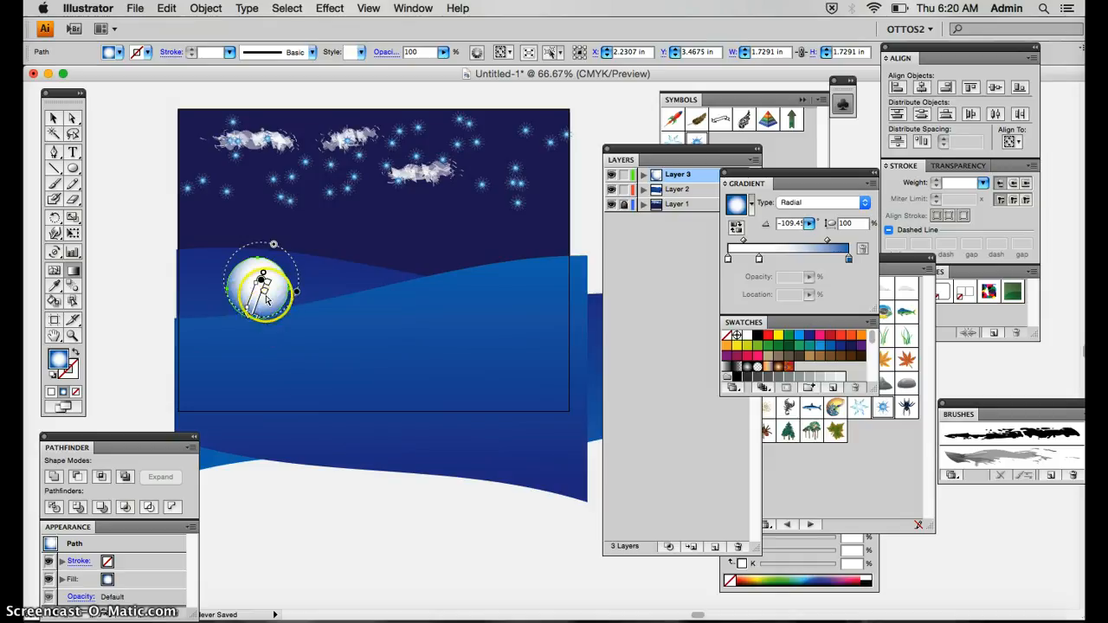
Step: Reshape the circle into a squat snowball about 1.83 × 1.54 in by lowering its side and top anchor points, and deselect it
left_click(73, 118)
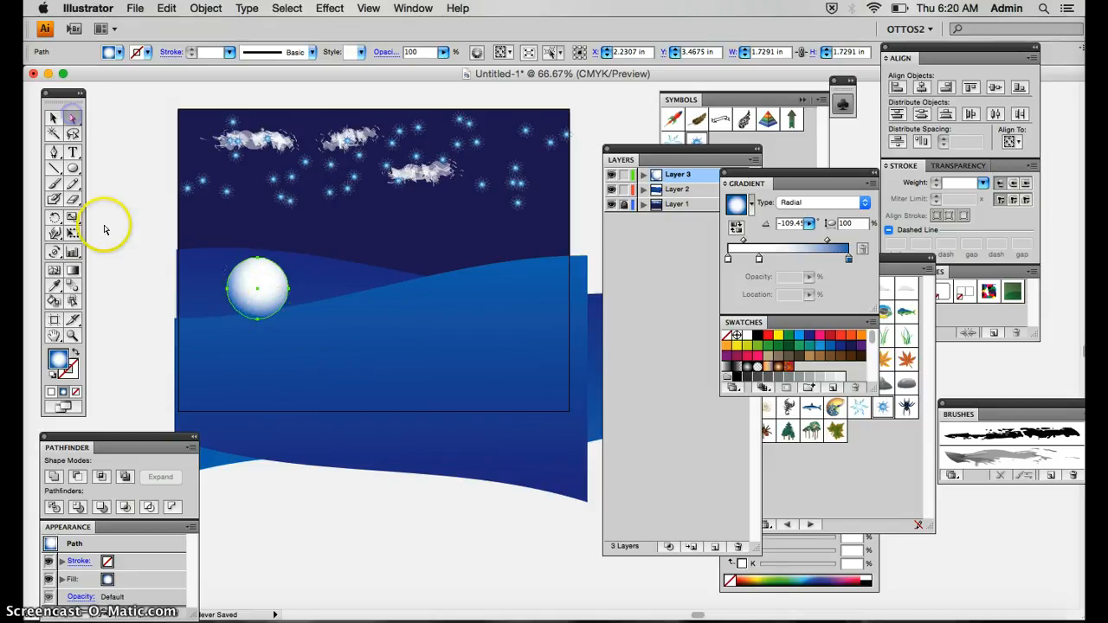
left_click_drag(199, 283, 294, 301)
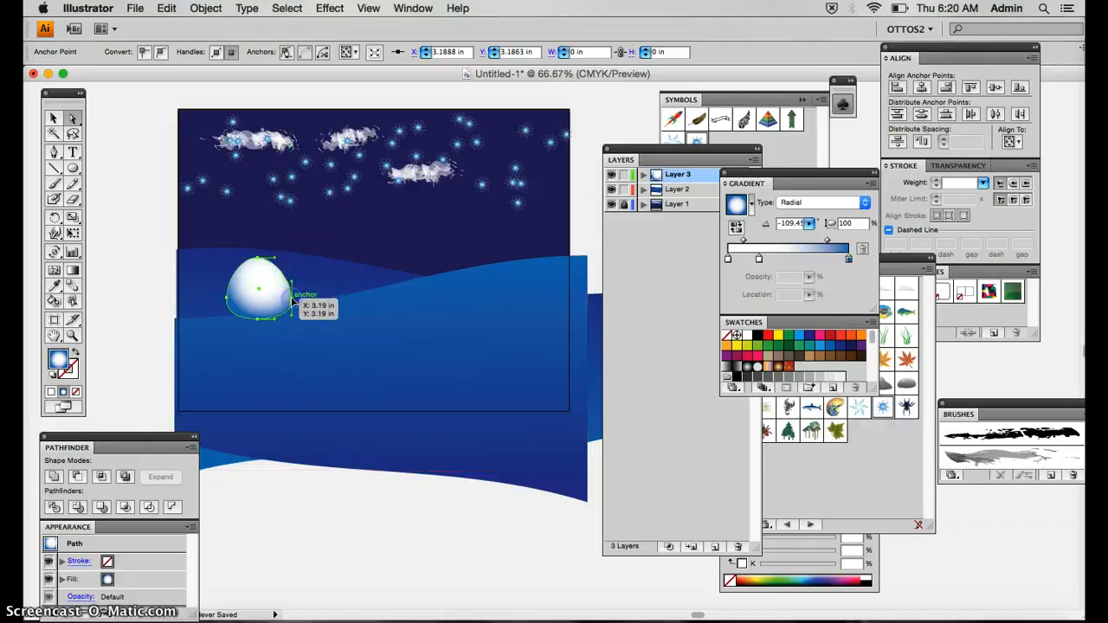
left_click(259, 261)
left_click_drag(259, 263, 259, 270)
left_click(263, 316)
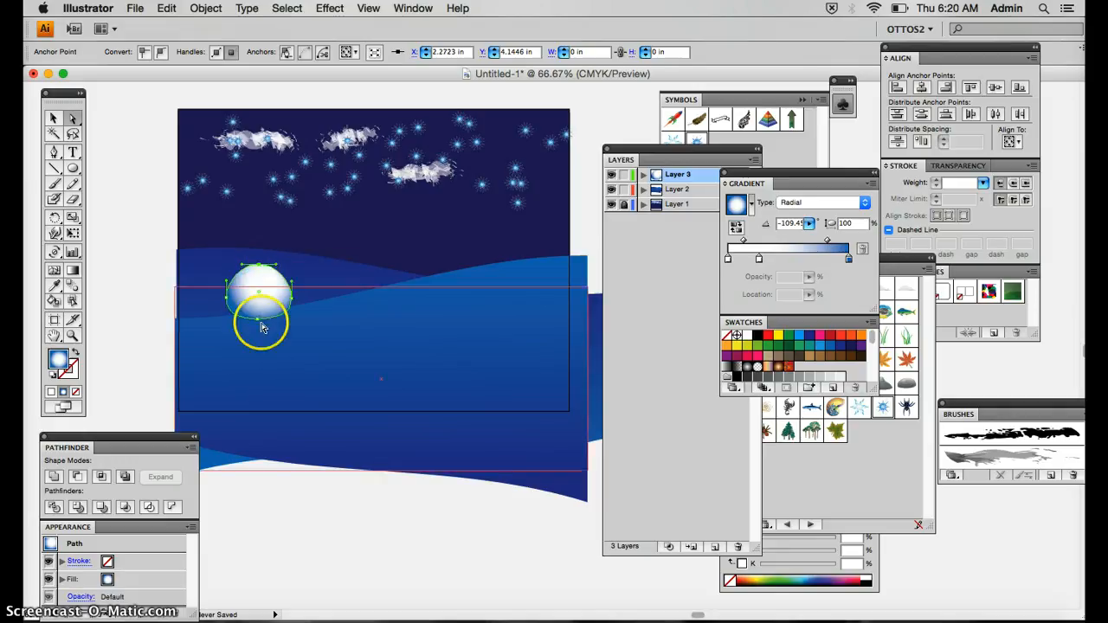
left_click(53, 118)
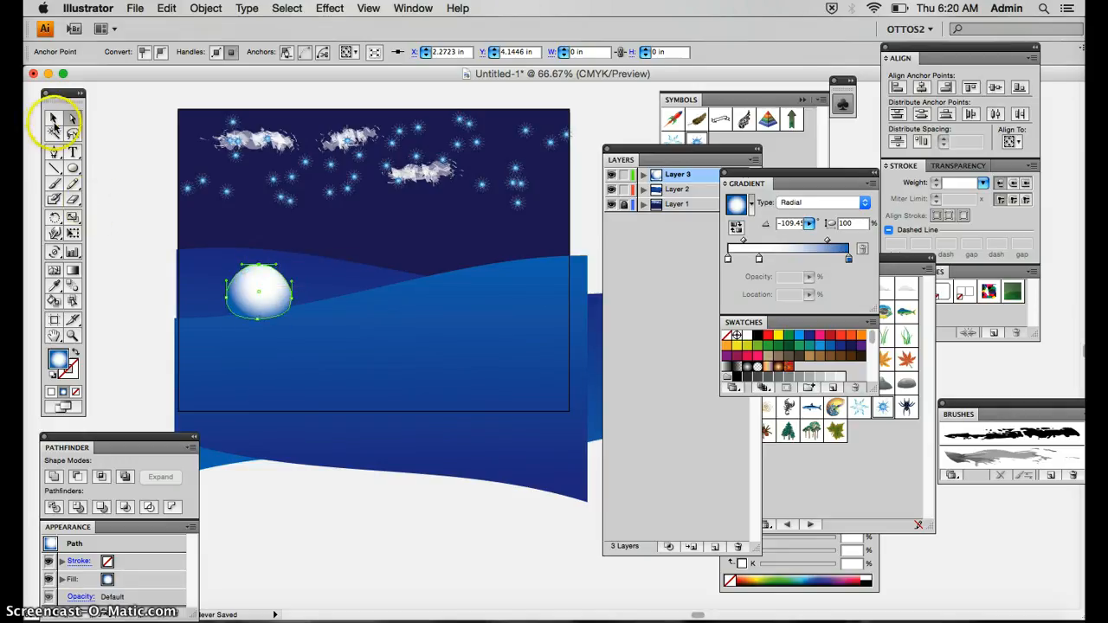
left_click(111, 161)
left_click(246, 372)
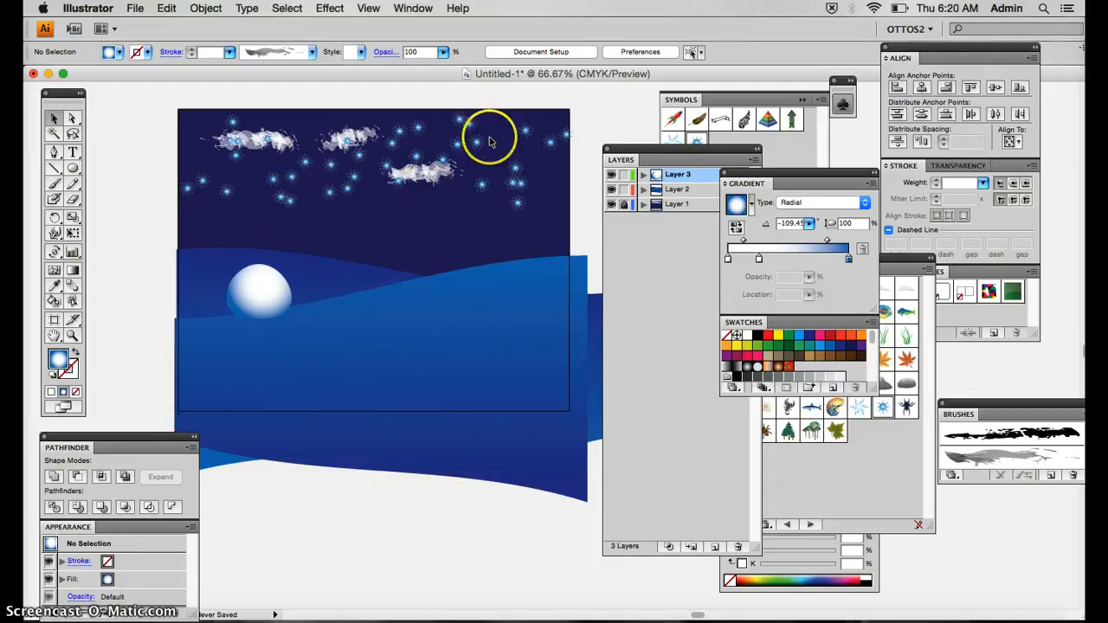
Step: Duplicate the snowball, place the copy directly above the original and scale it down to about 1.49 × 1.25 in
left_click(262, 281)
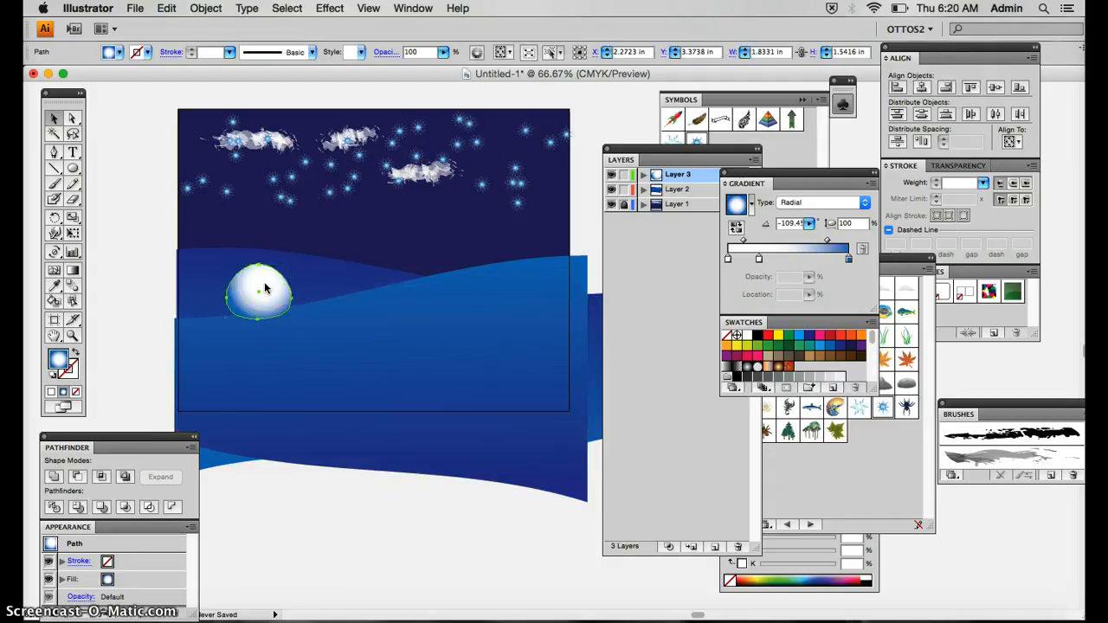
key("super+v")
left_click_drag(541, 340, 254, 241)
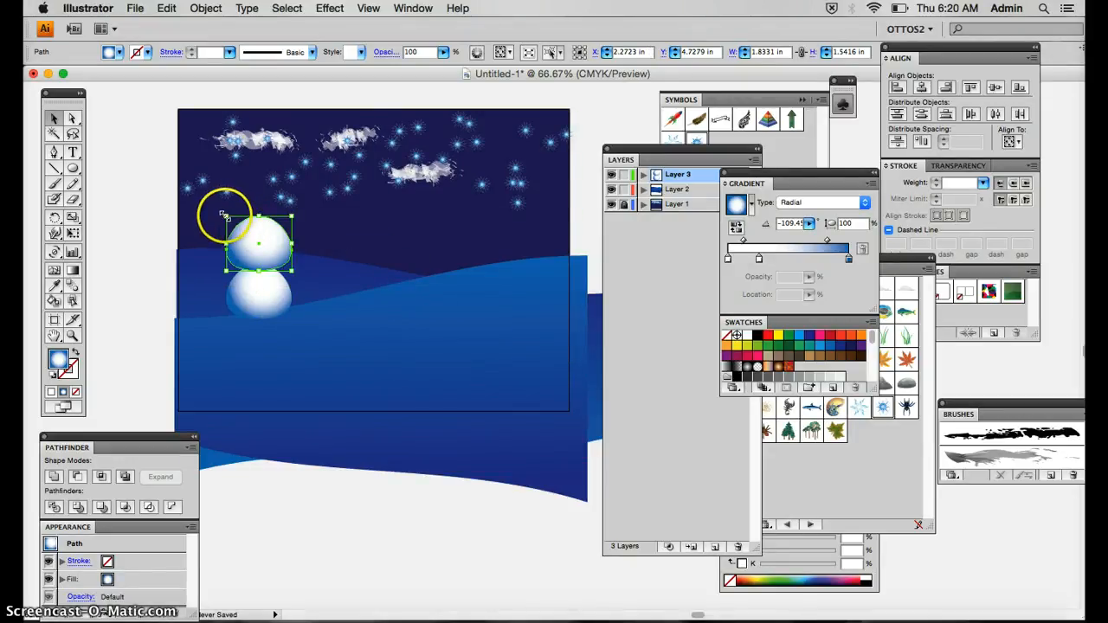
left_click_drag(225, 217, 229, 220)
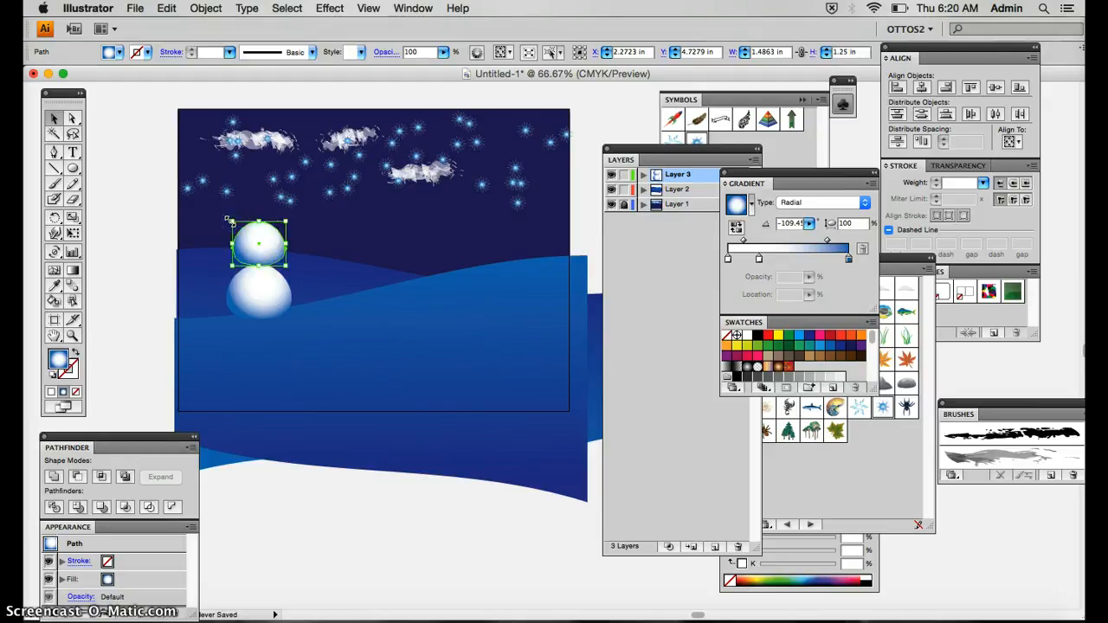
Step: Shrink the upper snowball to about 1.39 × 1.21 in and nudge it down to about Y 4.41 in to overlap the base
key("Down")
key("Down")
key("Down")
key("Down")
key("Down")
key("Down")
key("Down")
key("Down")
key("Down")
key("Down")
key("Down")
key("Down")
key("Down")
key("Down")
key("Down")
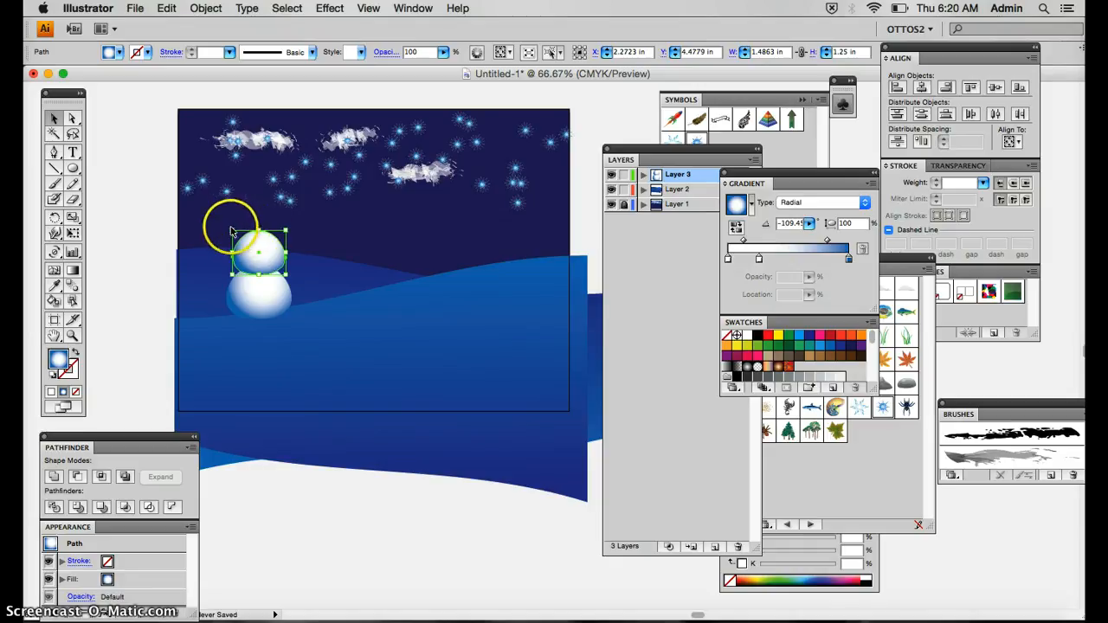
left_click_drag(230, 229, 231, 232)
key("Down")
key("Down")
key("Down")
key("Down")
key("Down")
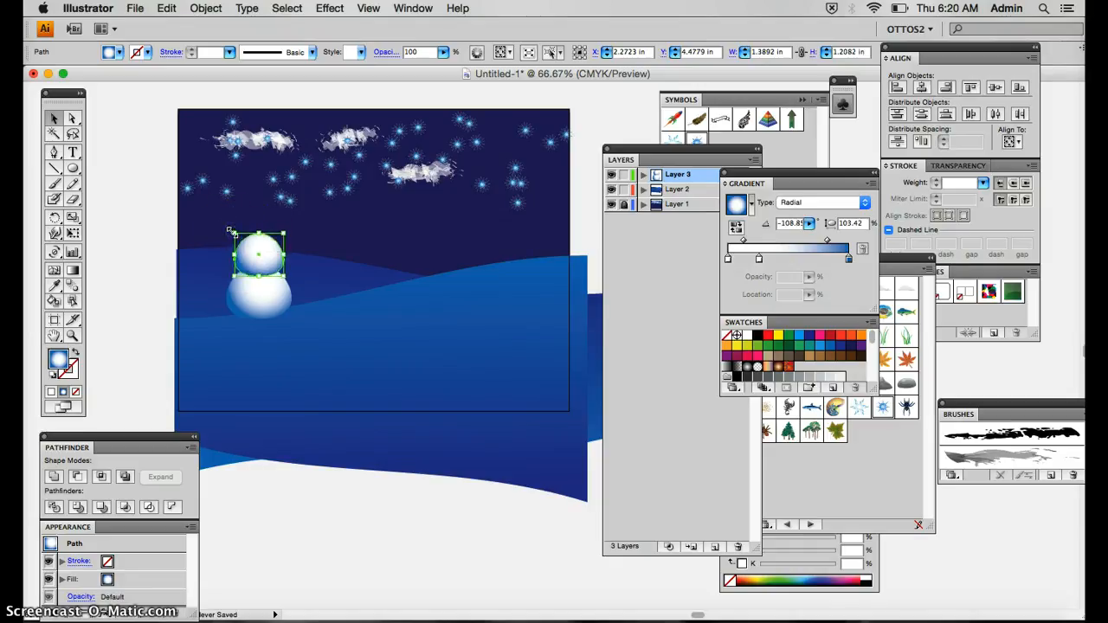
Step: Paste a copy of the middle snowball, scale it to about 0.97 × 0.89 in and place it on top as the snowman's head
key("ctrl+v")
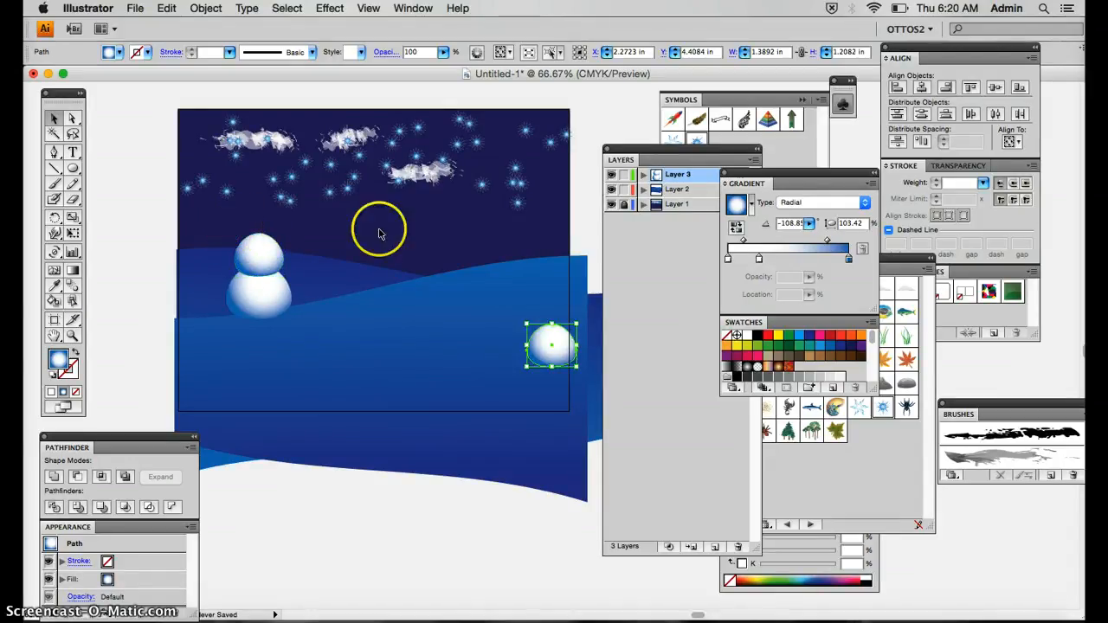
left_click_drag(537, 341, 264, 230)
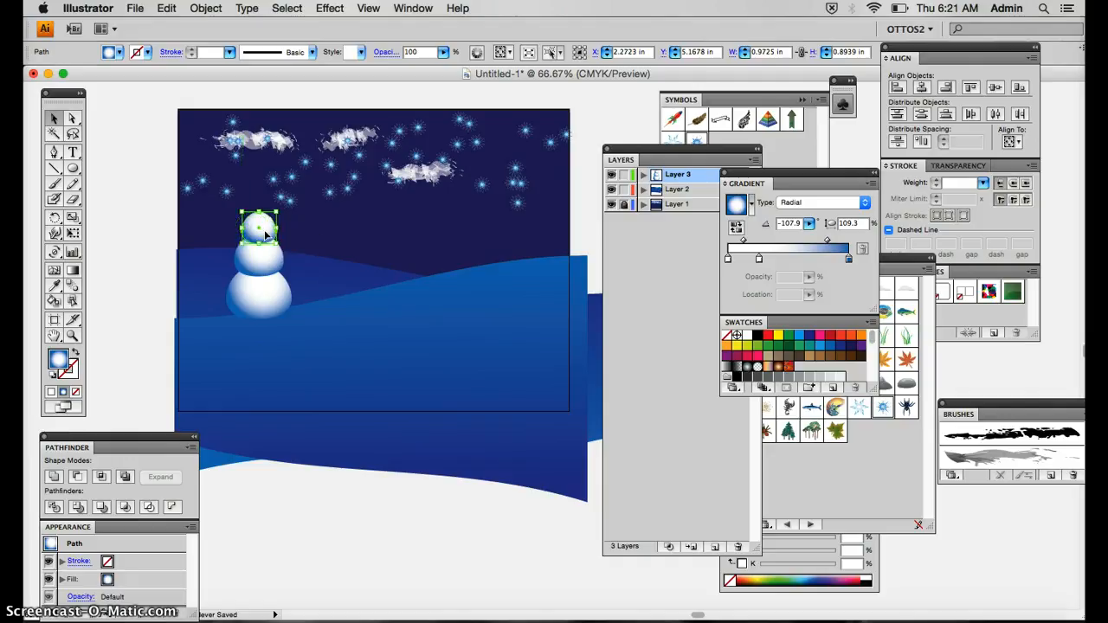
left_click(111, 231)
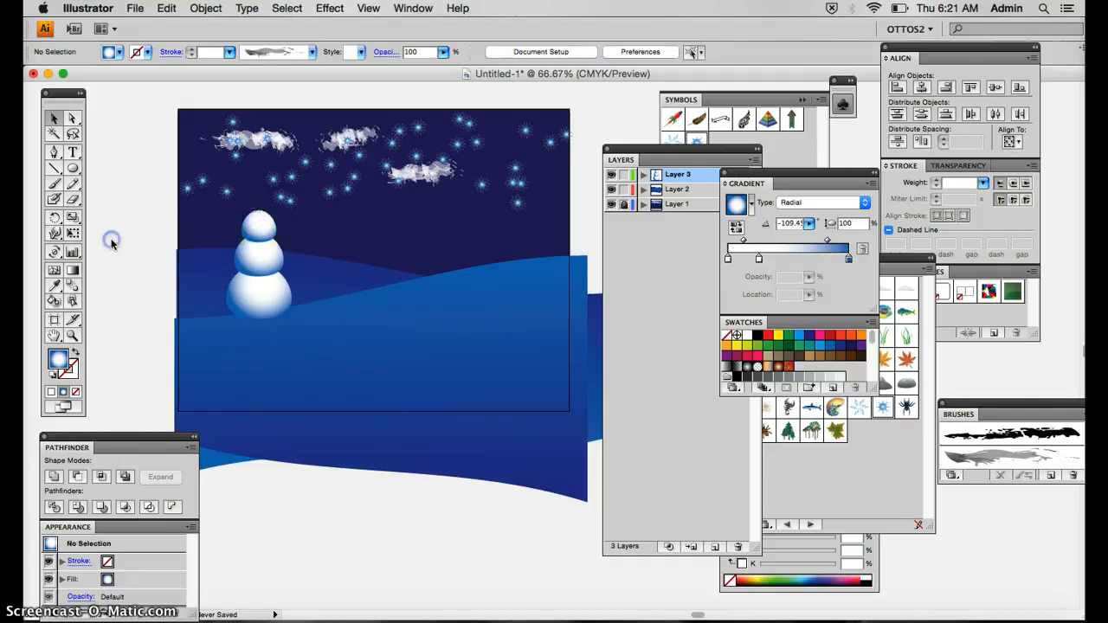
left_click(277, 378)
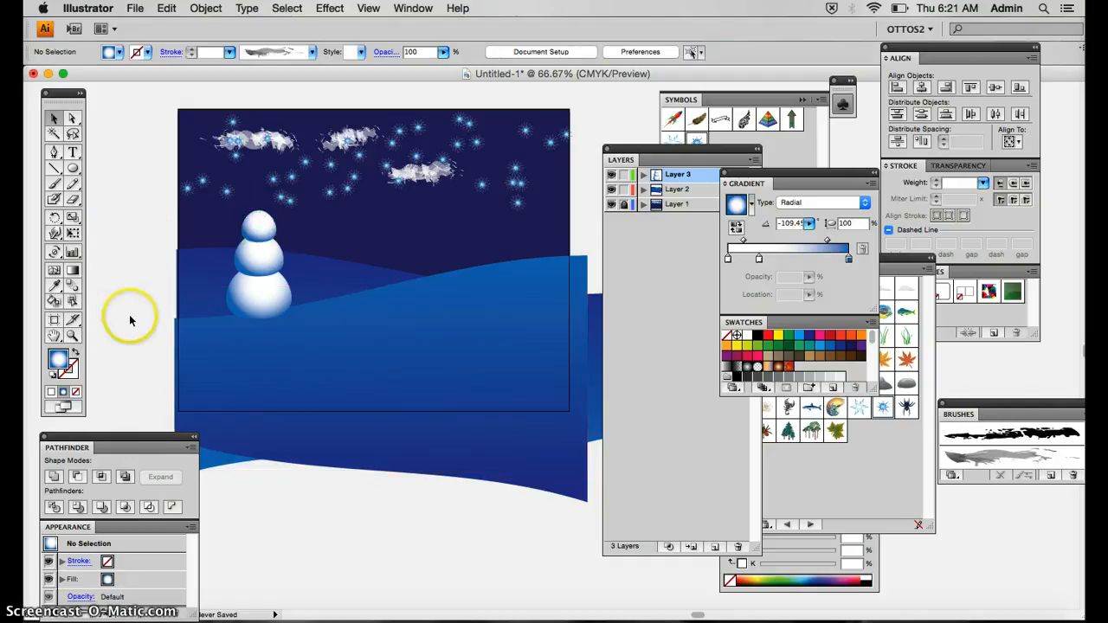
Step: Select the three snowballs and move the snowman down the hill about 0.63 in, placing the base at about Y 2.75 in, and deselect it
left_click(272, 300)
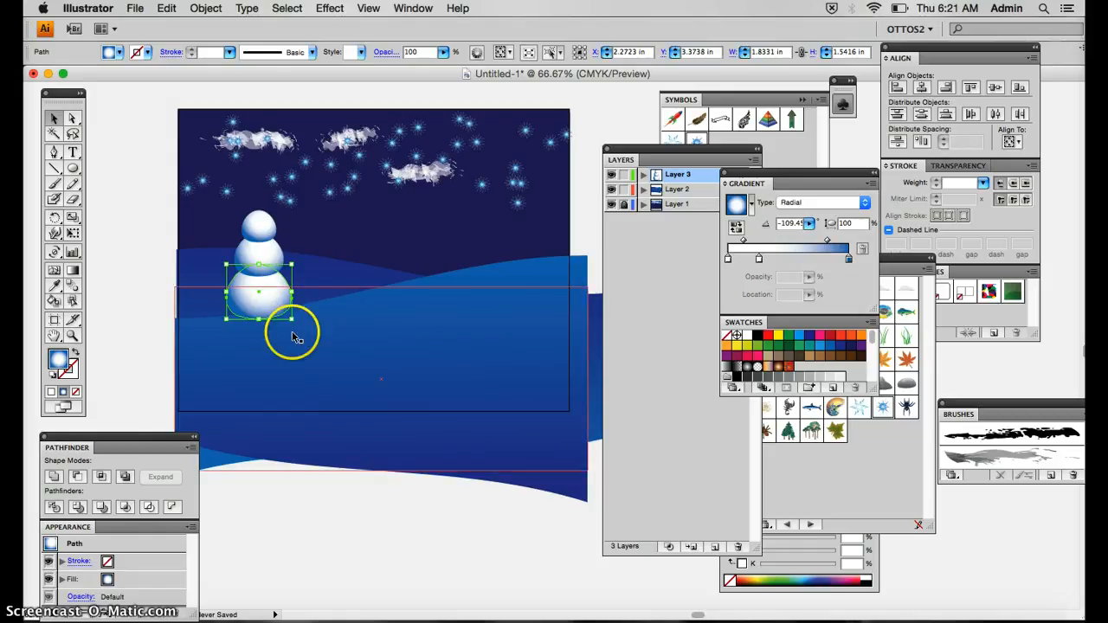
left_click(251, 252, "shift")
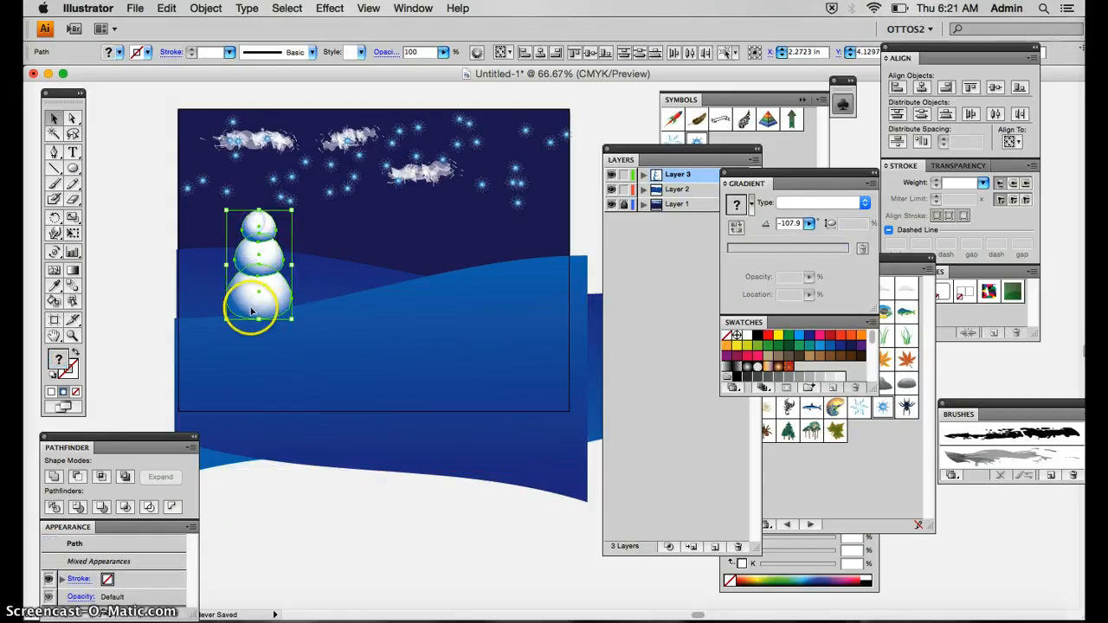
key("Down")
key("Down")
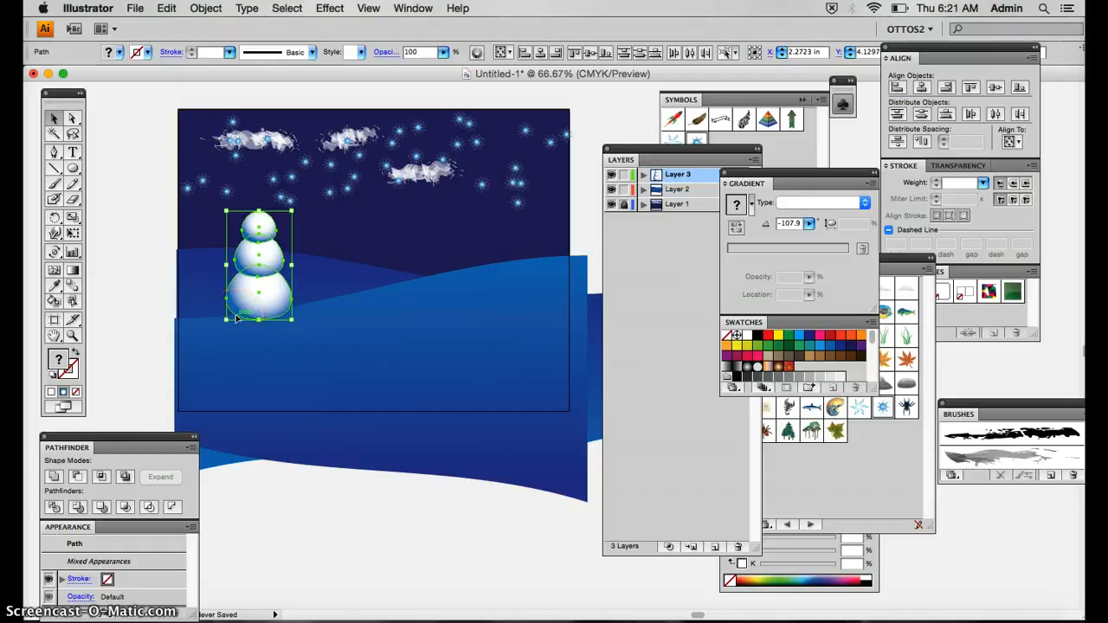
key("Down")
key("Down")
key("Down")
key("Down")
key("Down")
key("Down")
key("Down")
key("Down")
key("Down")
key("Down")
key("Down")
key("Down")
key("Down")
key("Down")
key("Down")
key("Down")
key("Down")
key("Down")
key("Down")
key("Down")
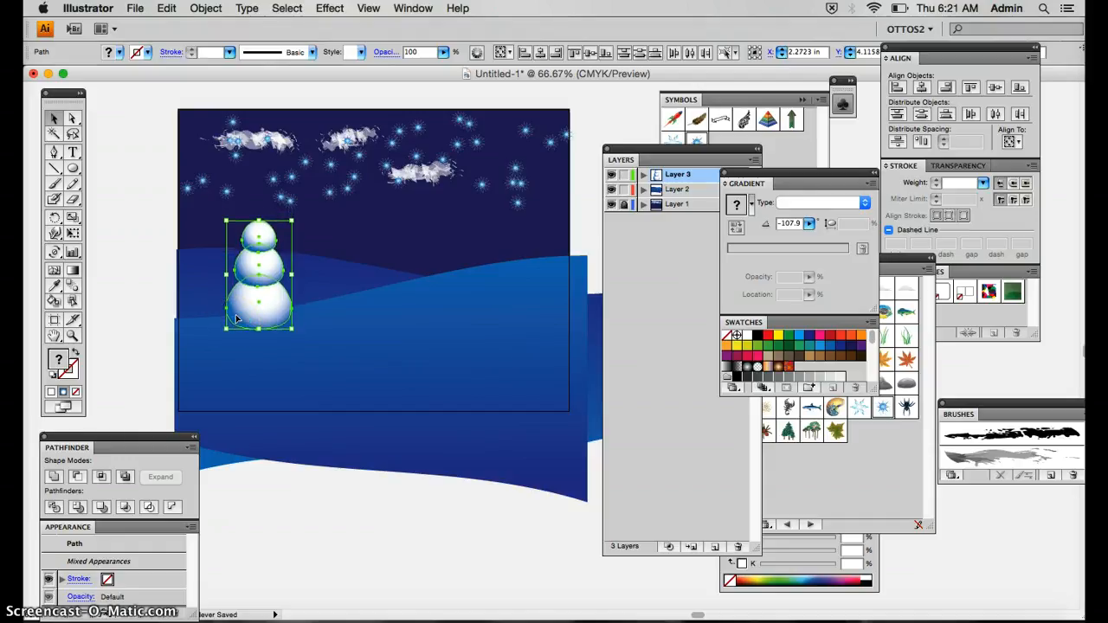
key("Down")
key("Down")
key("Down")
key("Down")
key("Down")
key("Down")
key("Down")
key("Down")
key("Down")
key("Down")
key("Down")
key("Down")
key("Down")
key("Down")
key("Down")
key("Down")
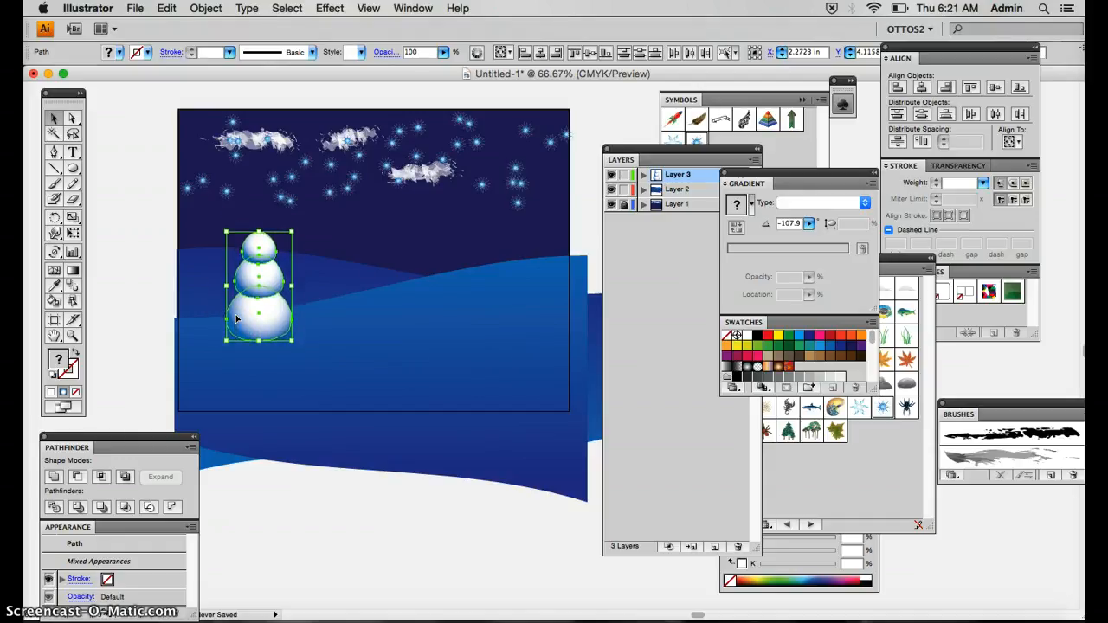
left_click(147, 301)
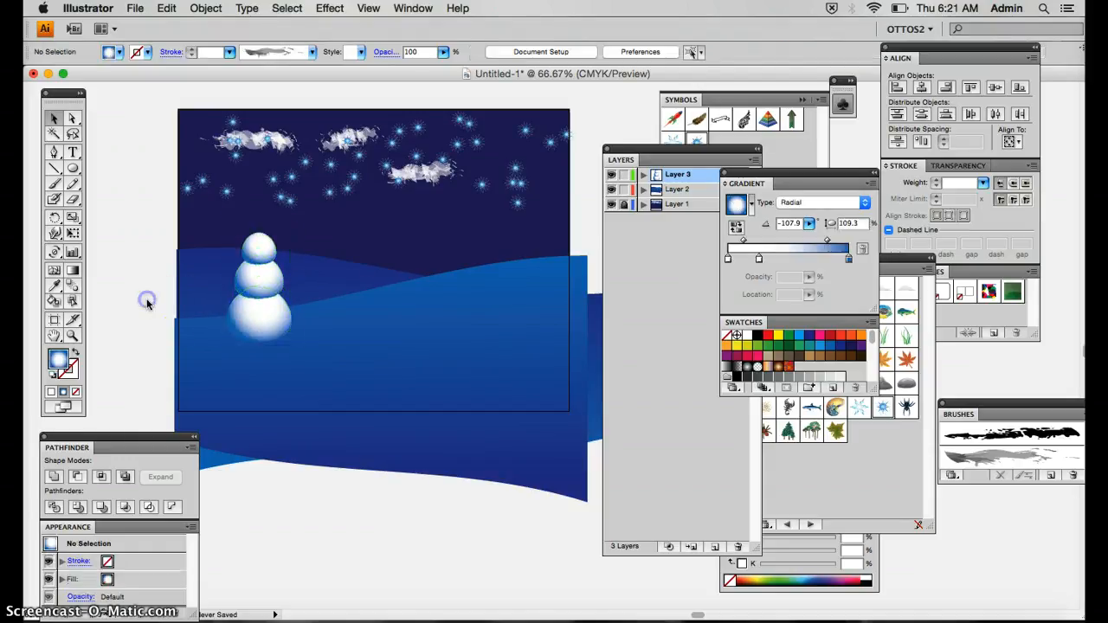
Step: Duplicate all three snowballs together and place the copy beside the original snowman at about X 5.35 in, Y 3.67 in
left_click(254, 320)
left_click(253, 279)
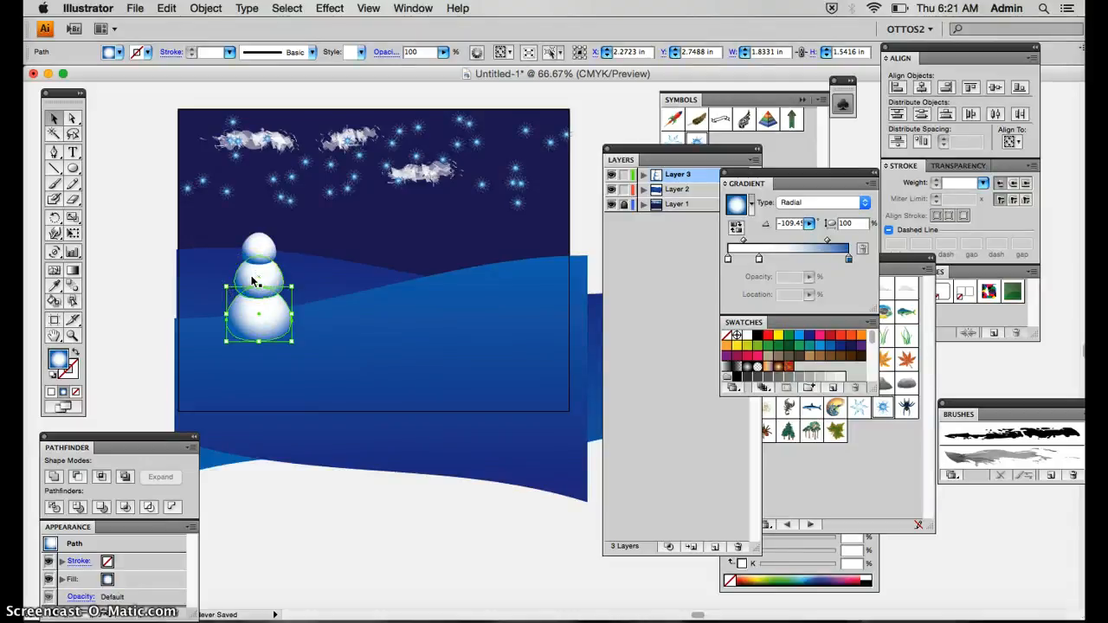
left_click(253, 281, "shift")
left_click(253, 246, "shift")
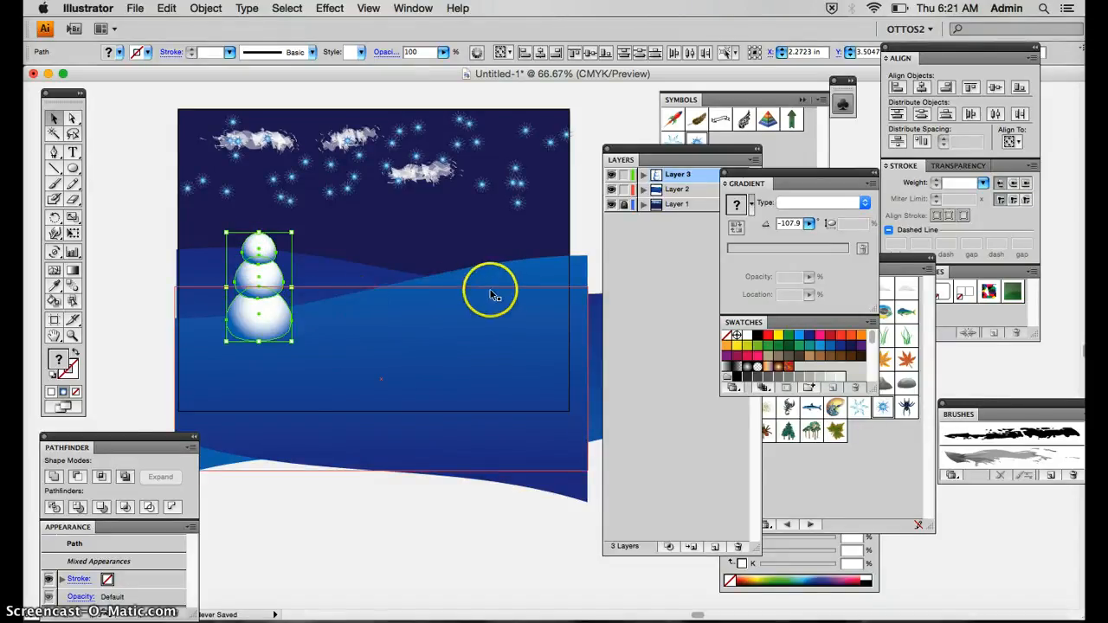
key("super+g")
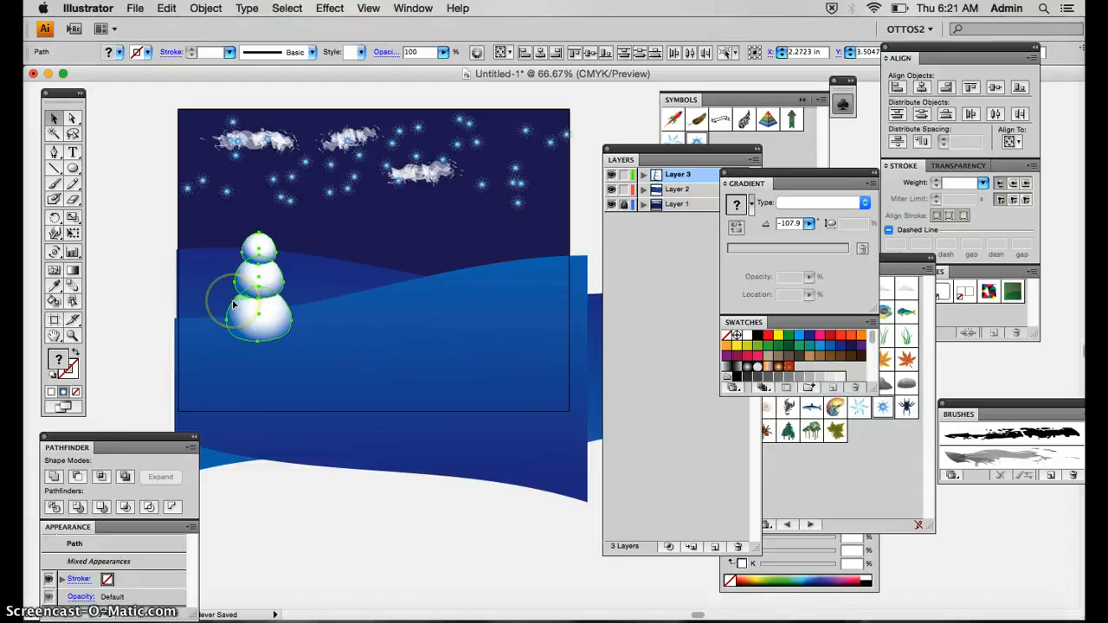
left_click_drag(260, 314, 595, 362)
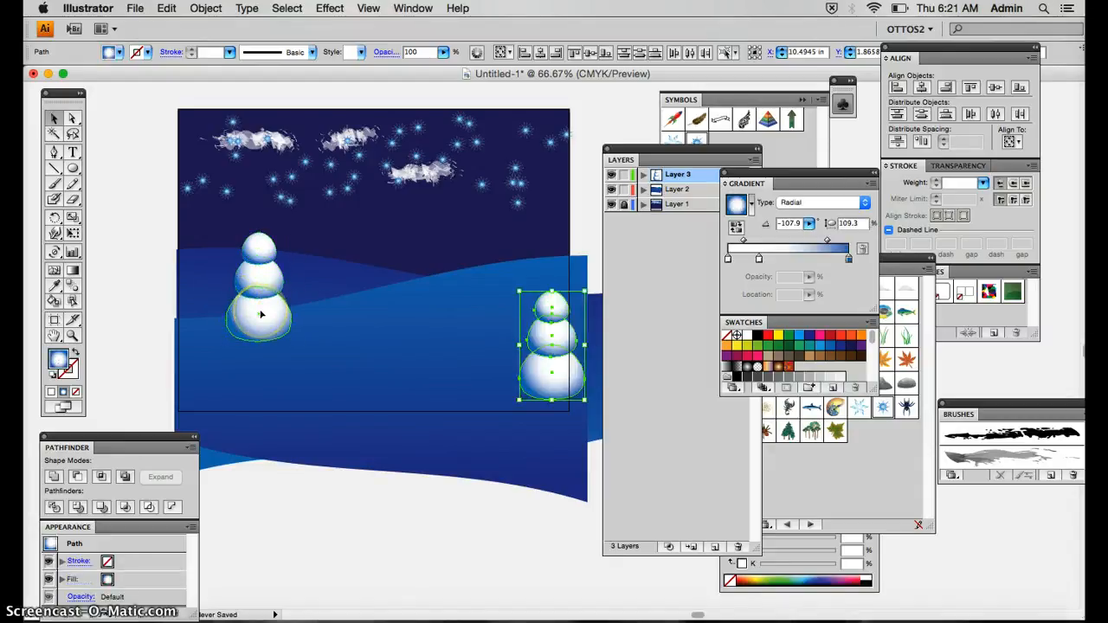
left_click_drag(541, 335, 358, 271)
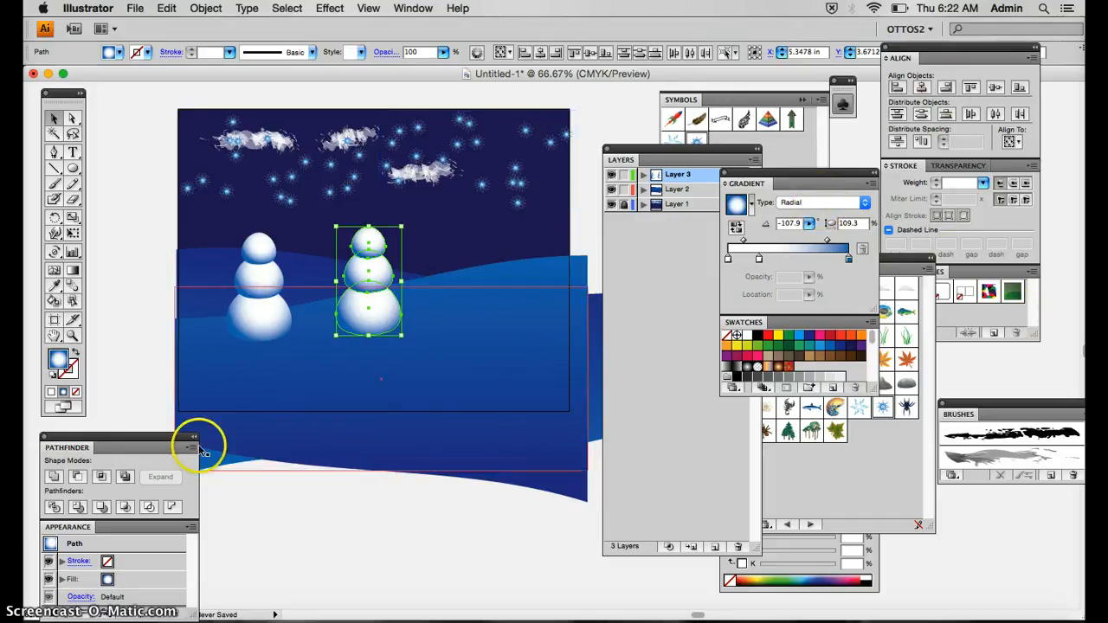
Step: Unite the copied snowballs into one silhouette, move it to about X 4.22 in and flip it vertically to about 1.83 × 1.54 in
left_click(54, 476)
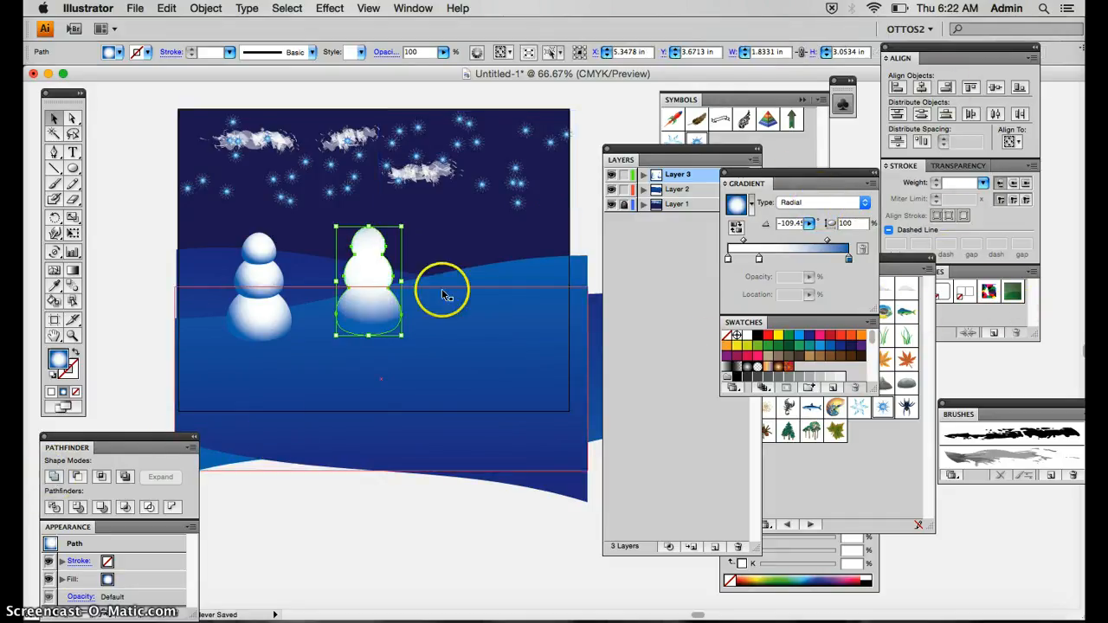
left_click_drag(367, 260, 368, 301)
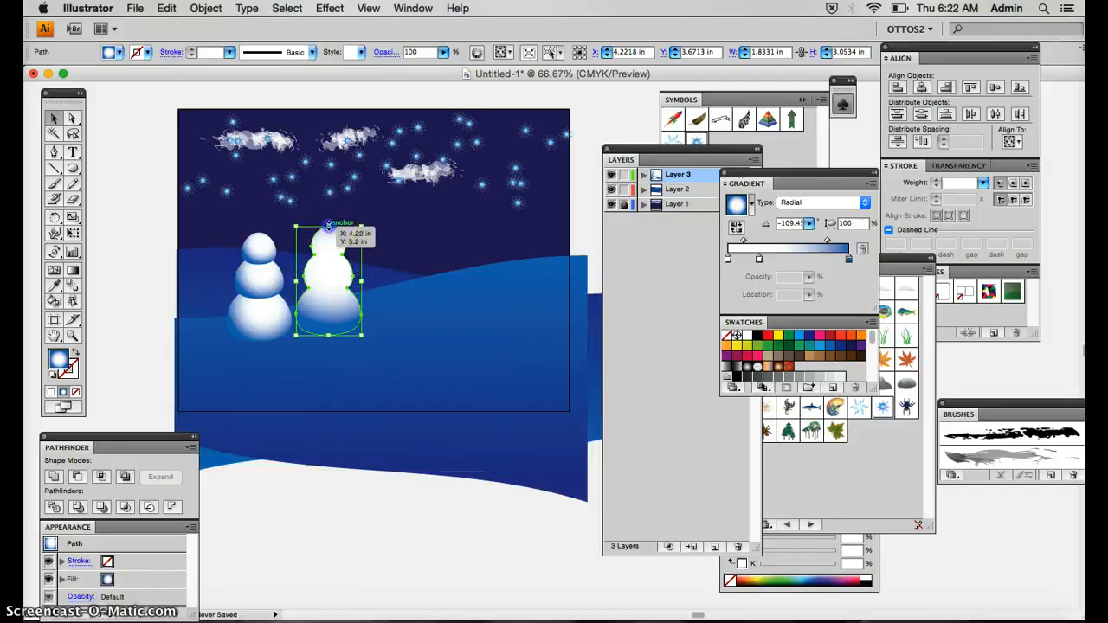
left_click_drag(329, 225, 329, 390)
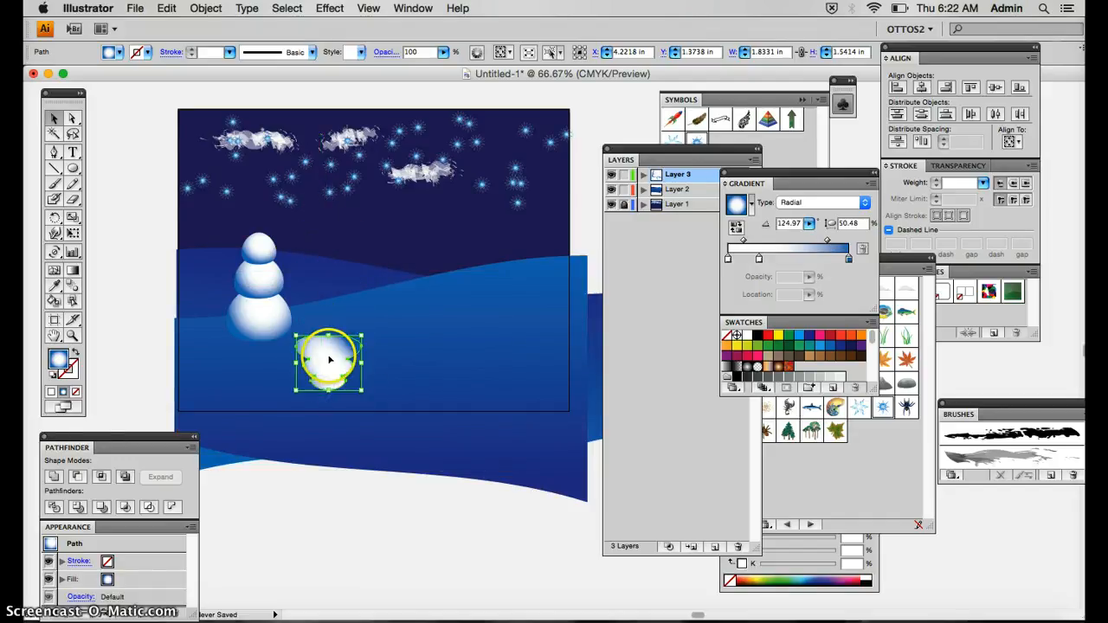
Step: Shear the flipped silhouette 40° along the horizontal axis with the preview on
left_click(289, 9)
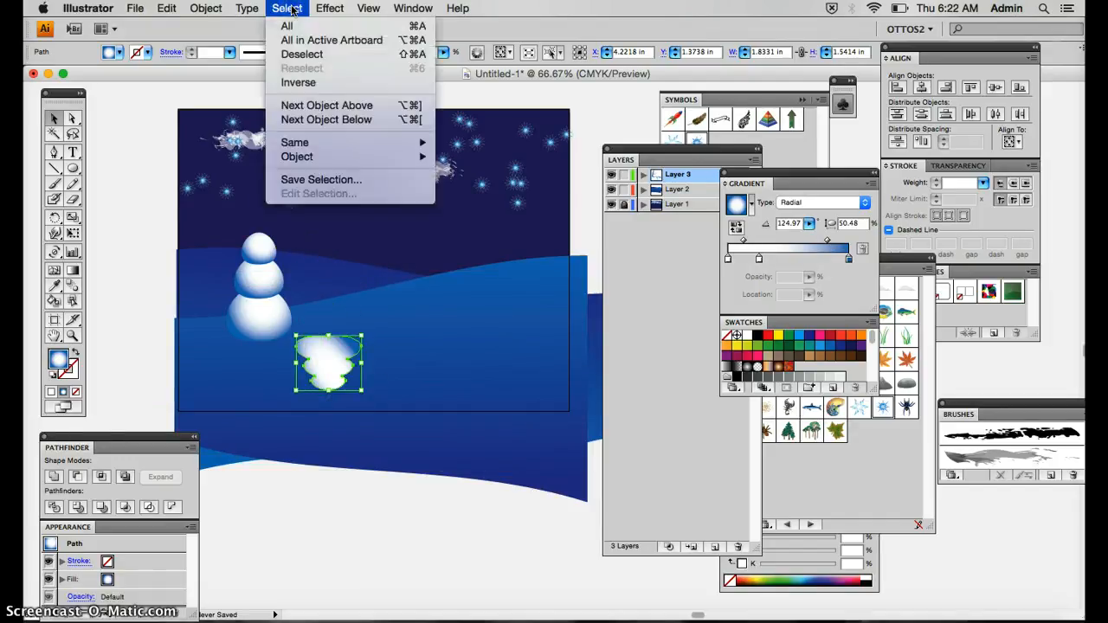
mouse_move(246, 9)
mouse_move(224, 26)
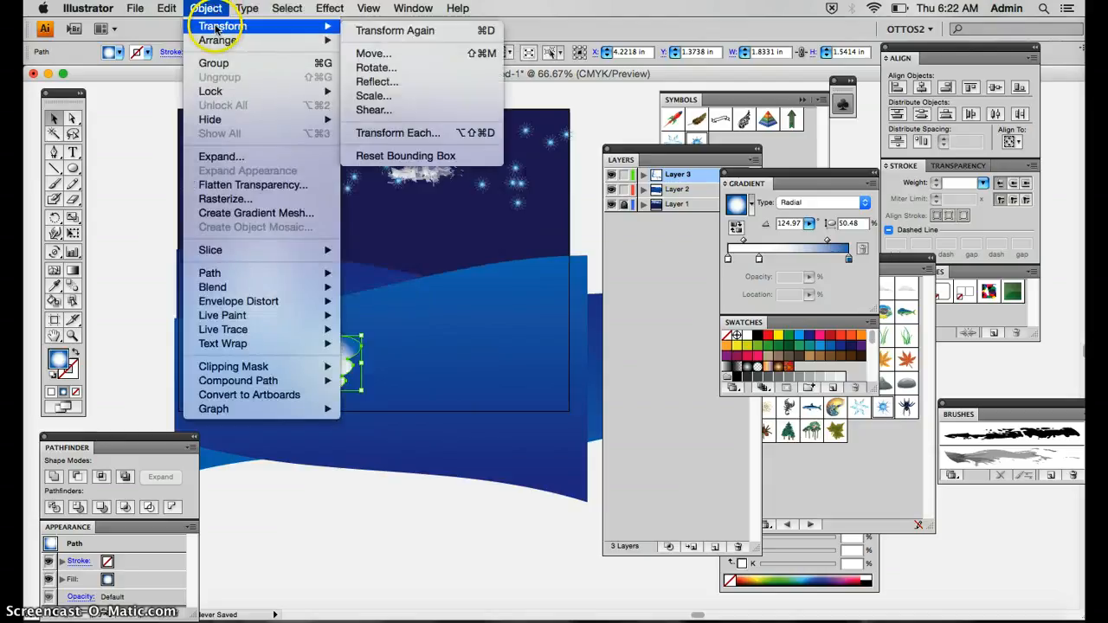
left_click(394, 109)
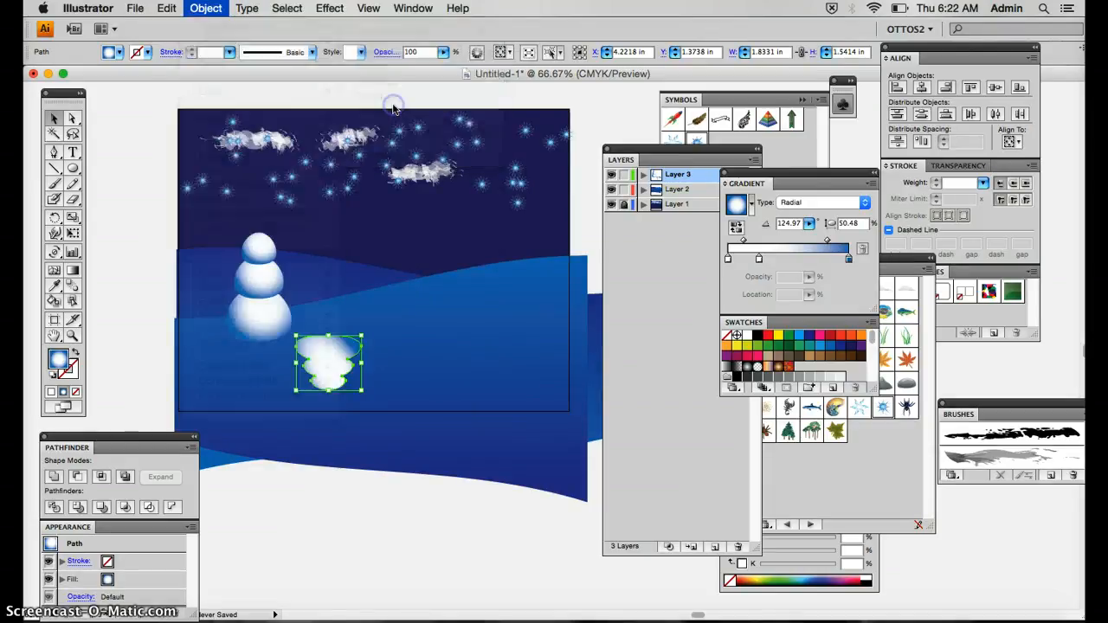
left_click(603, 266)
left_click(528, 193)
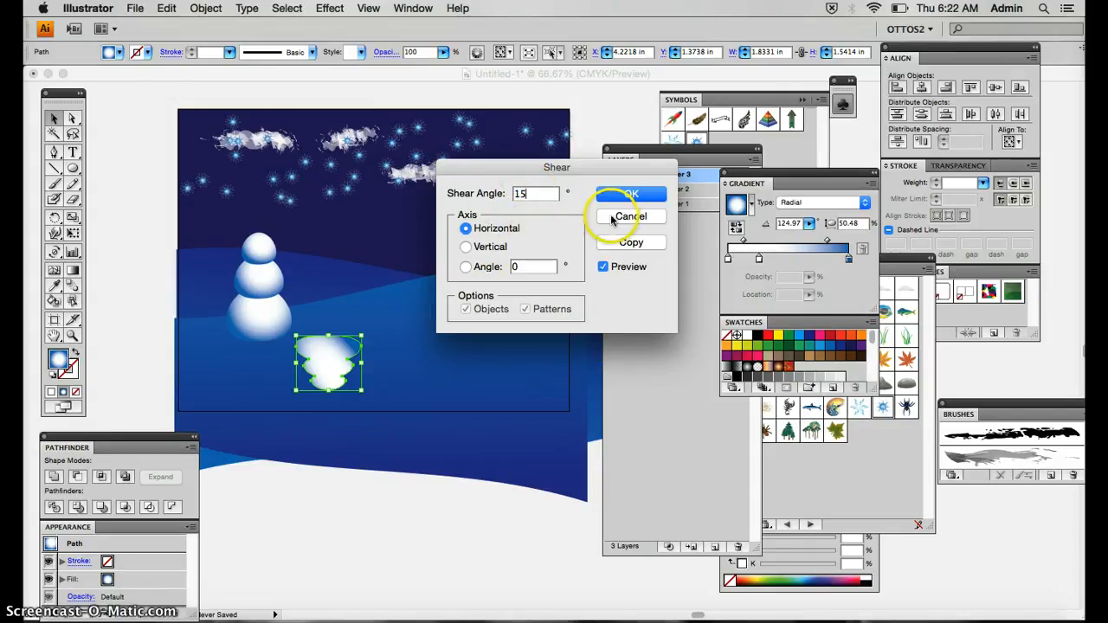
left_click(538, 264)
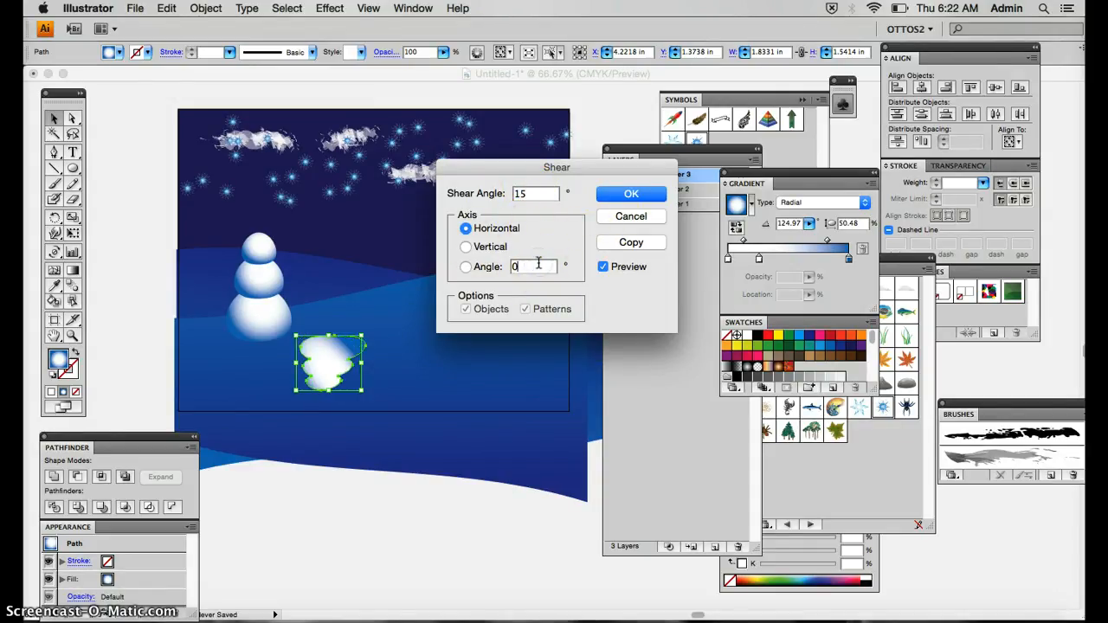
double_click(534, 194)
type("35")
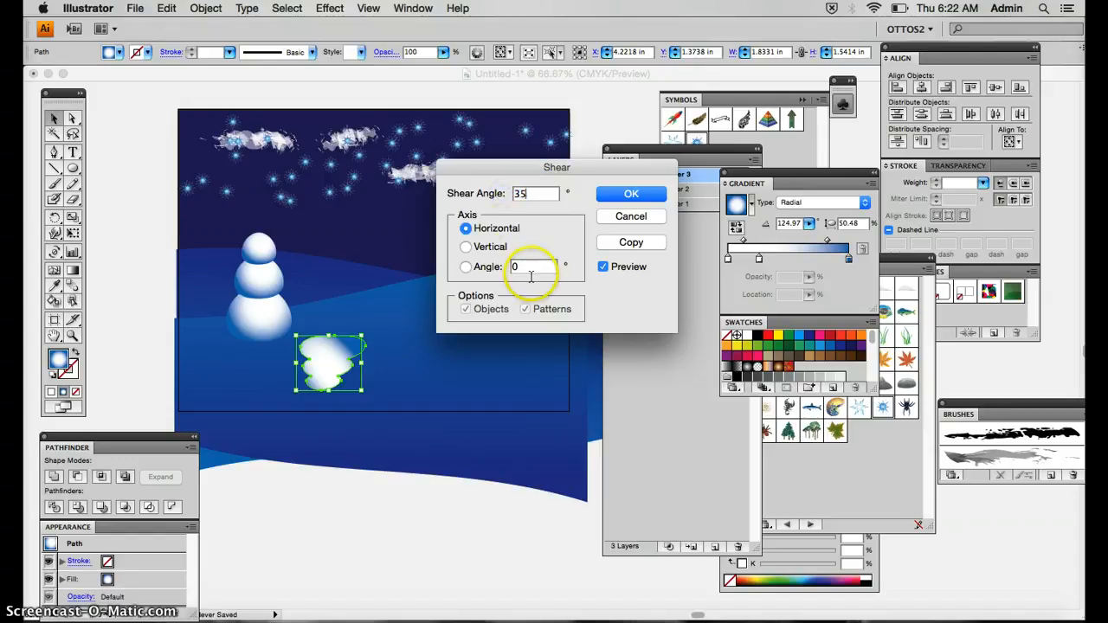
left_click(532, 265)
left_click_drag(530, 193, 500, 192)
type("4")
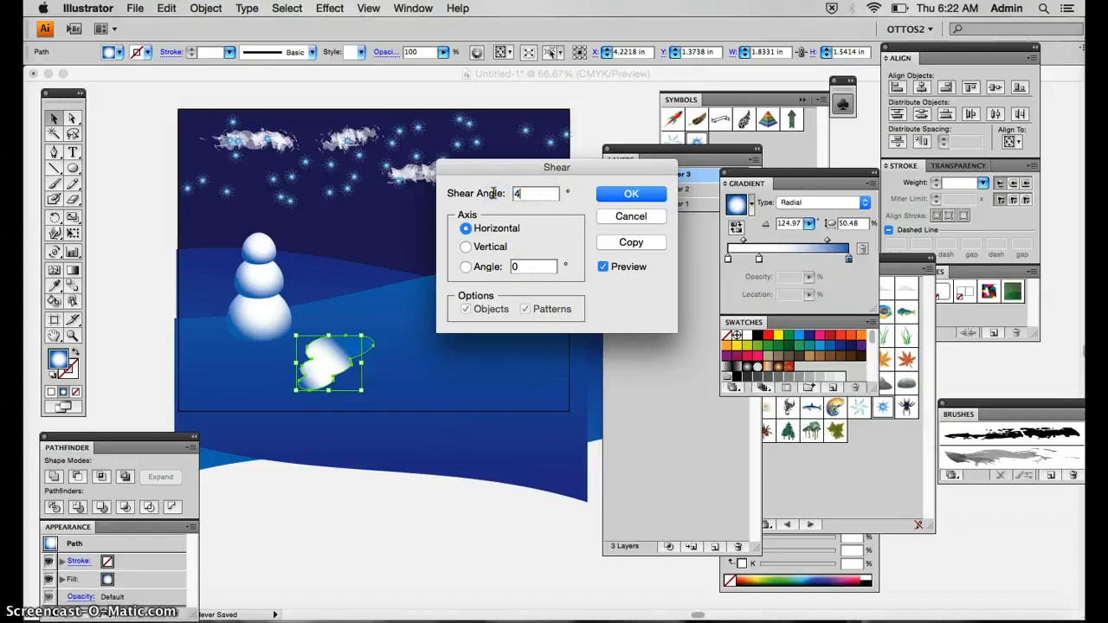
type("0")
left_click(526, 266)
left_click(612, 245)
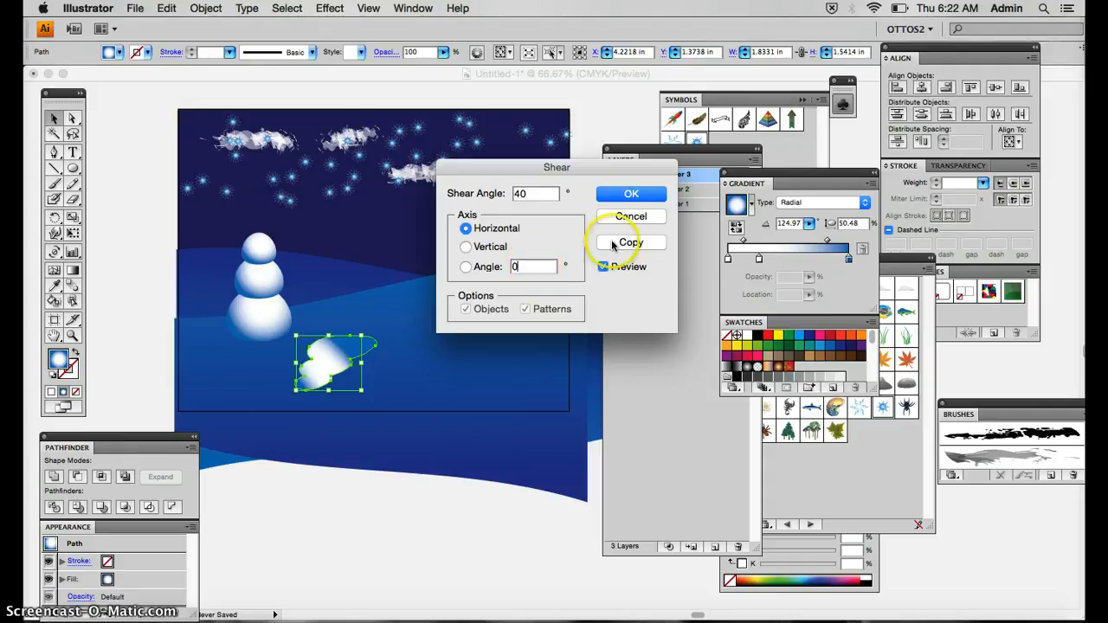
left_click(631, 192)
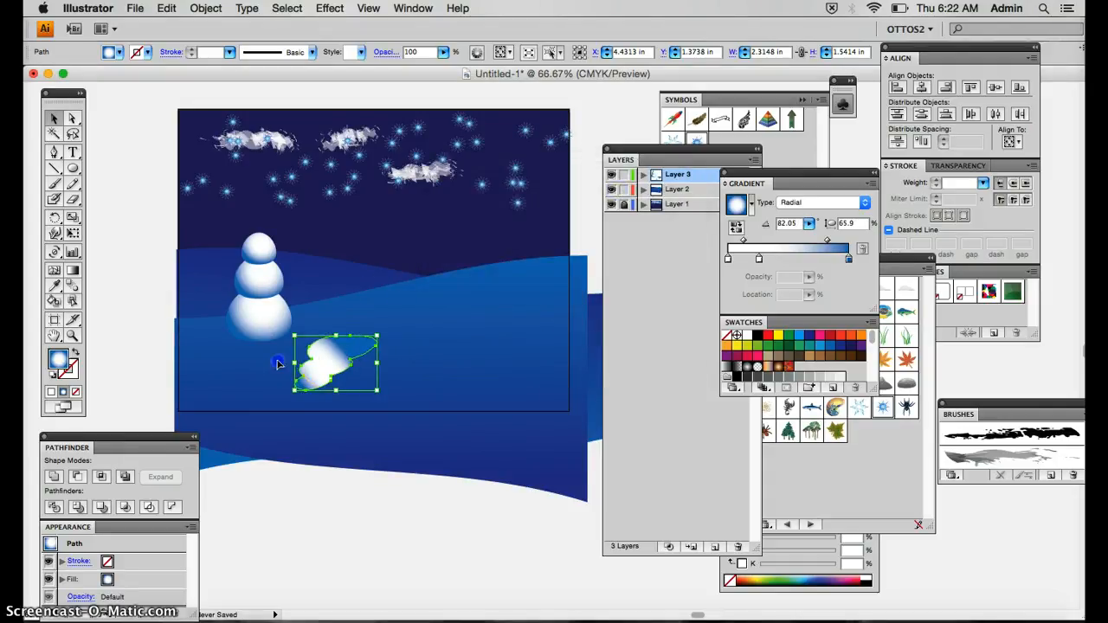
Step: Move the sheared shadow shape against the snowman's base at about X 1.81 in, Y 1.52 in and make its gradient linear
left_click_drag(325, 363, 233, 357)
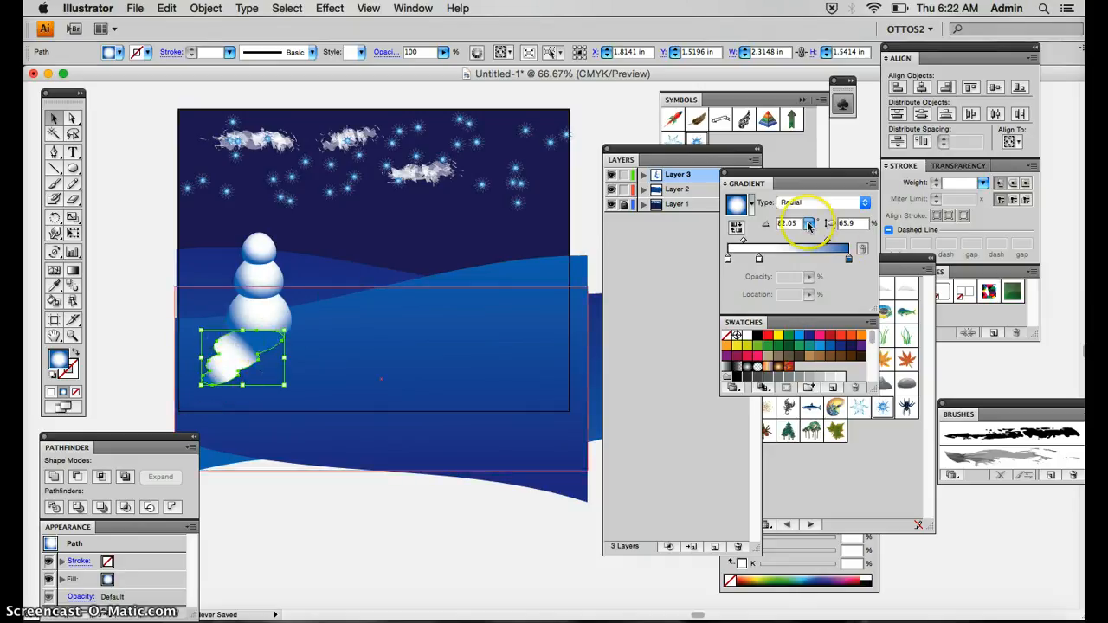
left_click(788, 202)
left_click(790, 209)
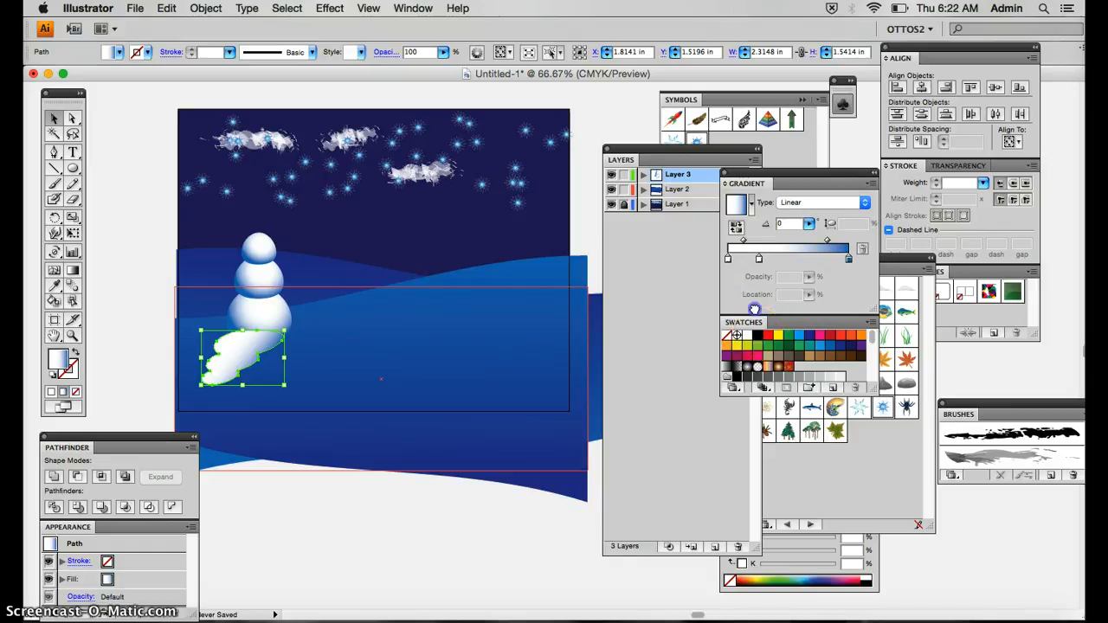
Step: Replace the shadow gradient's white stops with a black start stop and set the blue end stop's opacity to 0%
left_click_drag(728, 261, 746, 282)
left_click(759, 259)
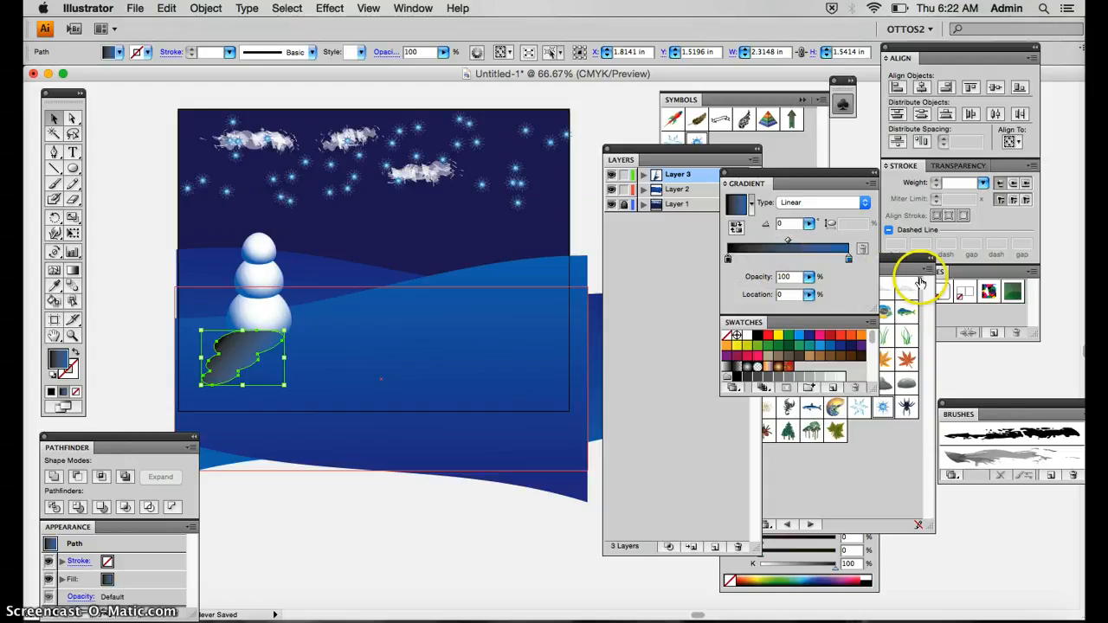
left_click(849, 261)
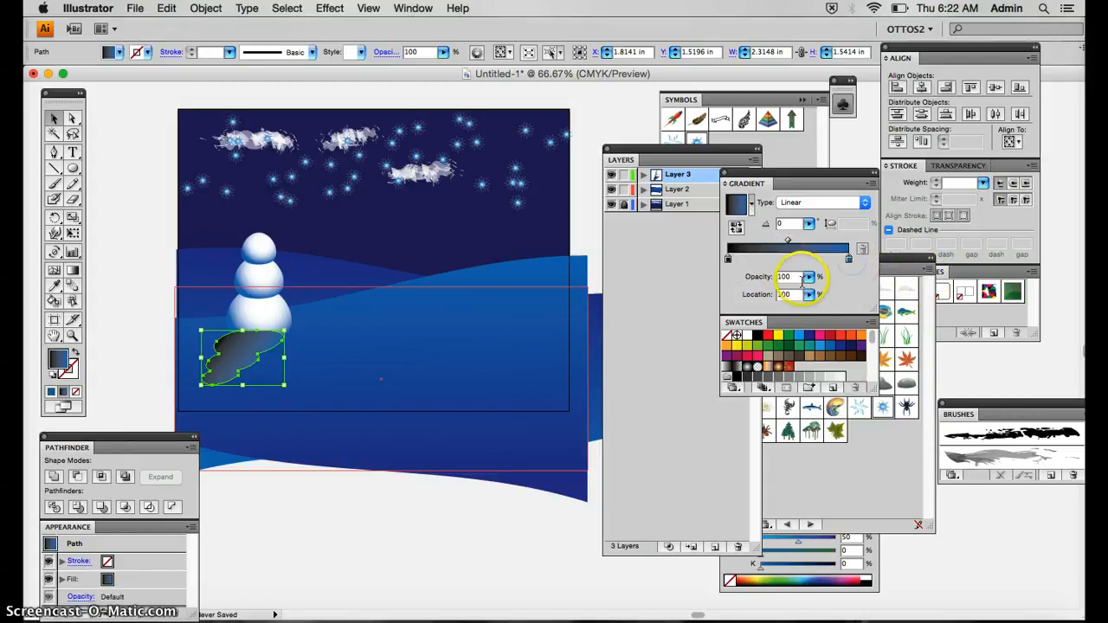
left_click(803, 280)
left_click_drag(717, 294, 715, 295)
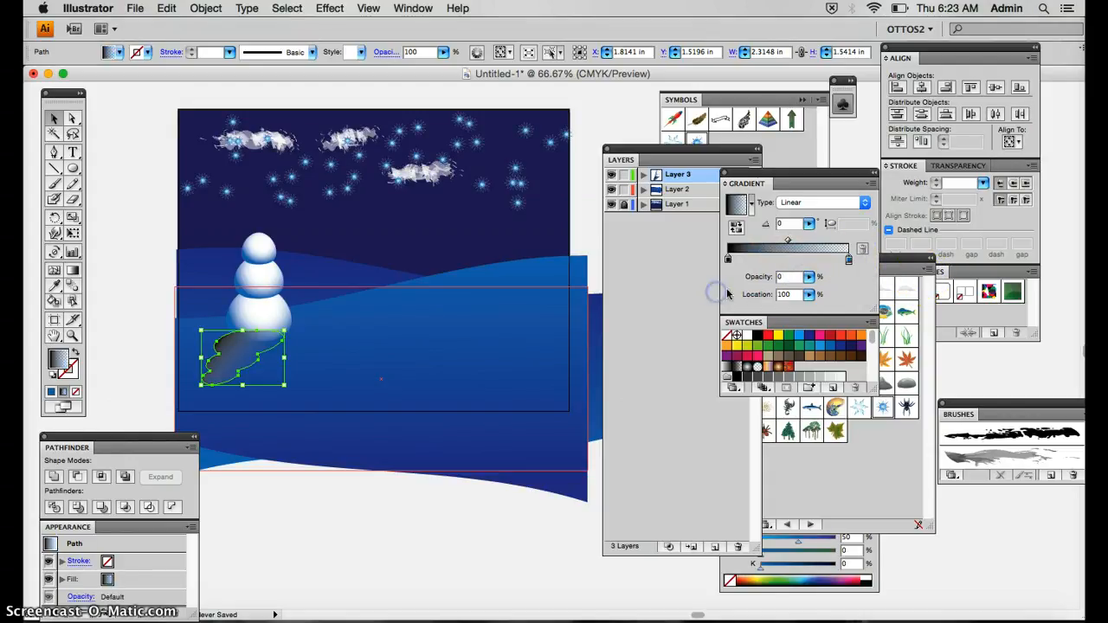
Step: Redirect the shadow's gradient diagonally away from the snowman's base at an angle of about -123° with the Gradient tool
left_click(73, 271)
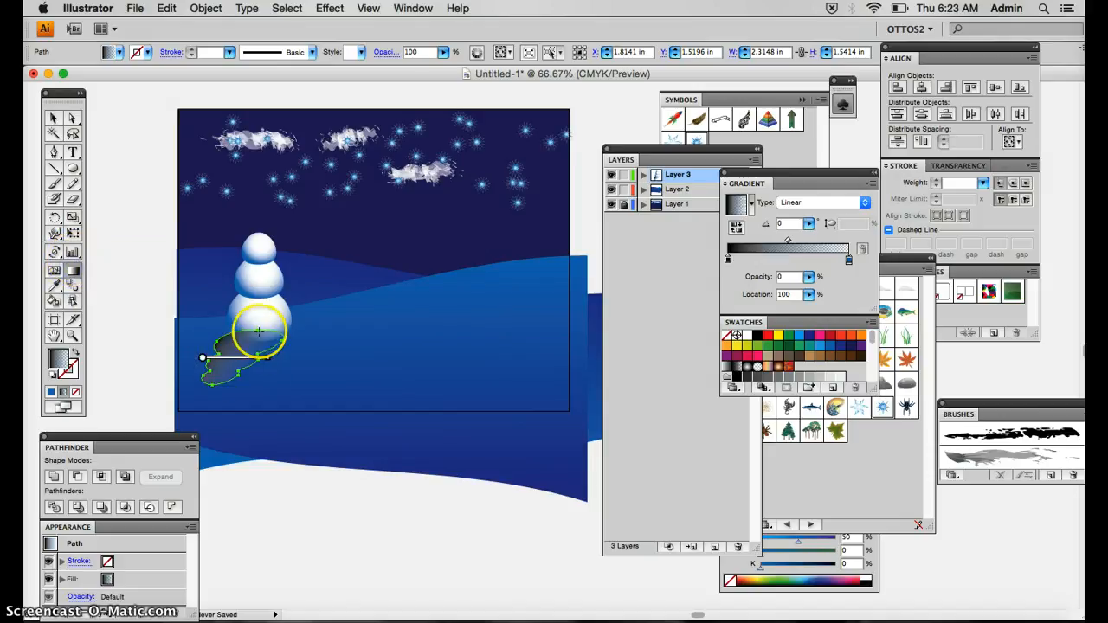
left_click_drag(260, 332, 205, 385)
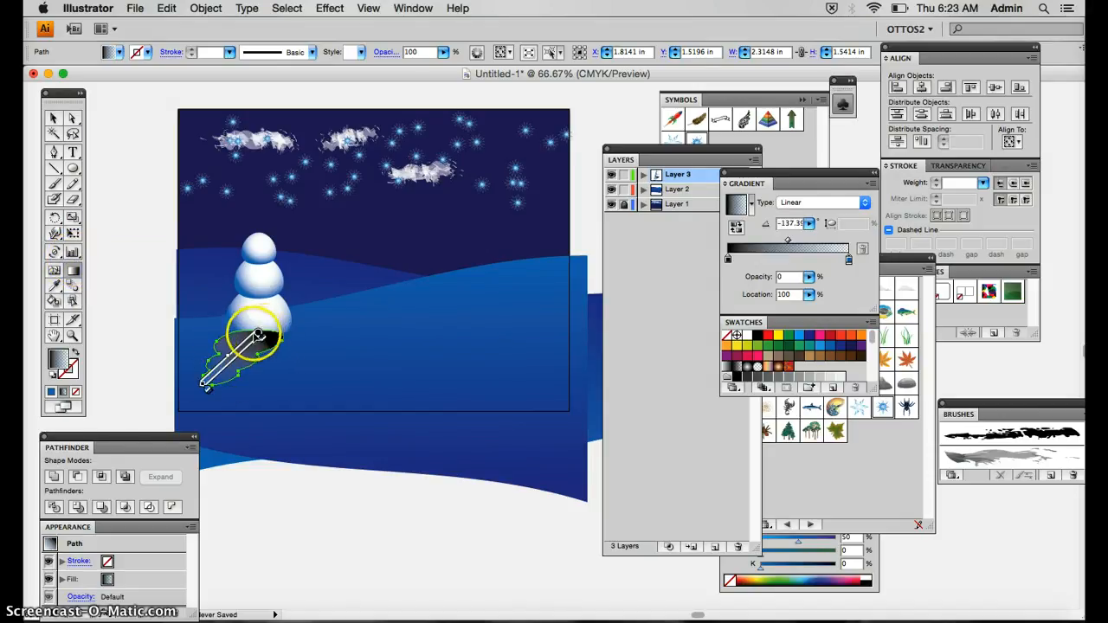
left_click_drag(258, 333, 251, 338)
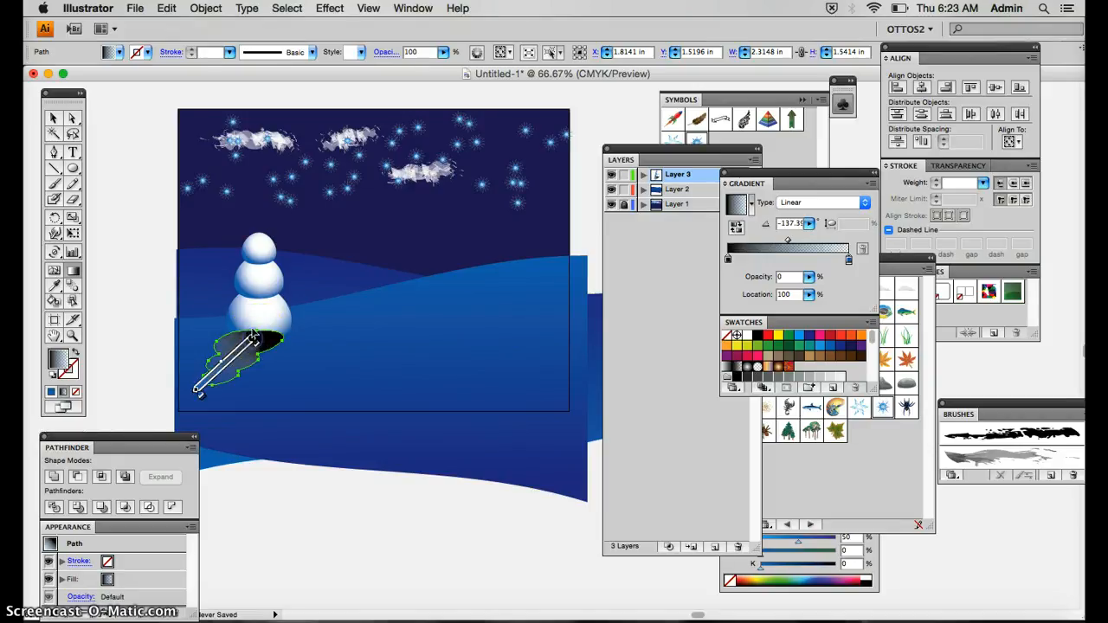
left_click_drag(227, 386, 228, 390)
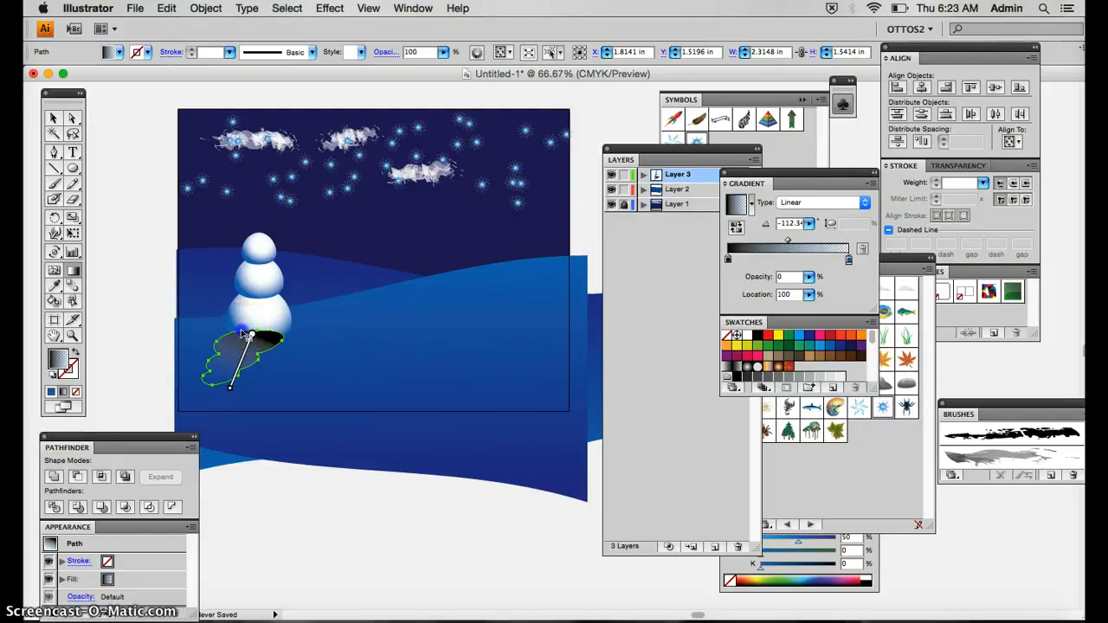
left_click_drag(219, 388, 218, 391)
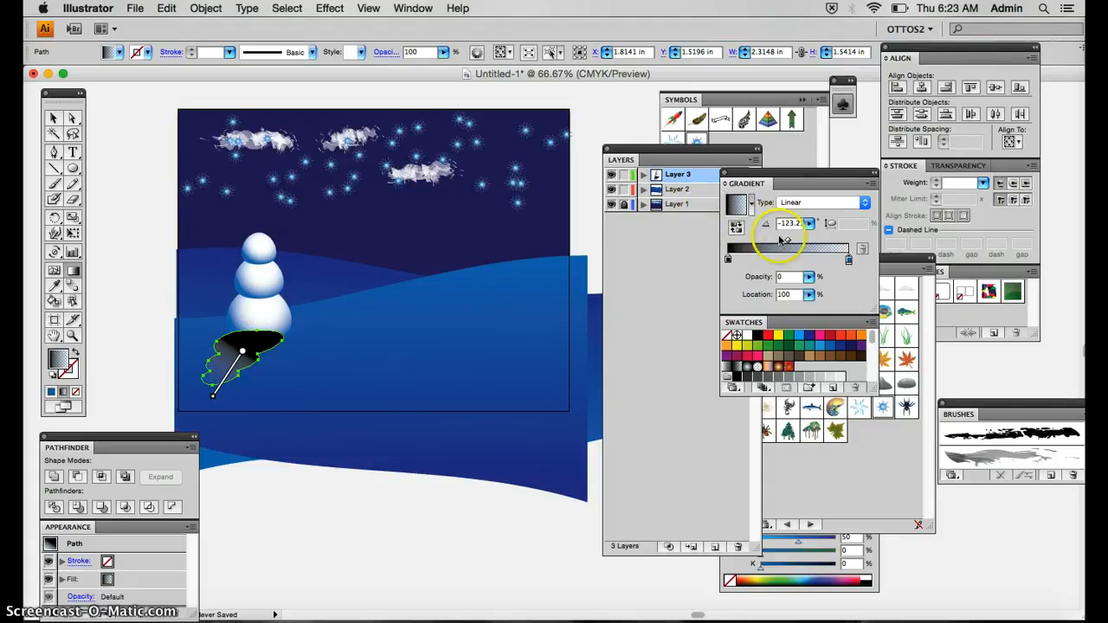
Step: Shift the shadow gradient's midpoint toward the transparent end and lower the black start stop's opacity to 32%
left_click_drag(789, 243, 813, 243)
left_click(728, 260)
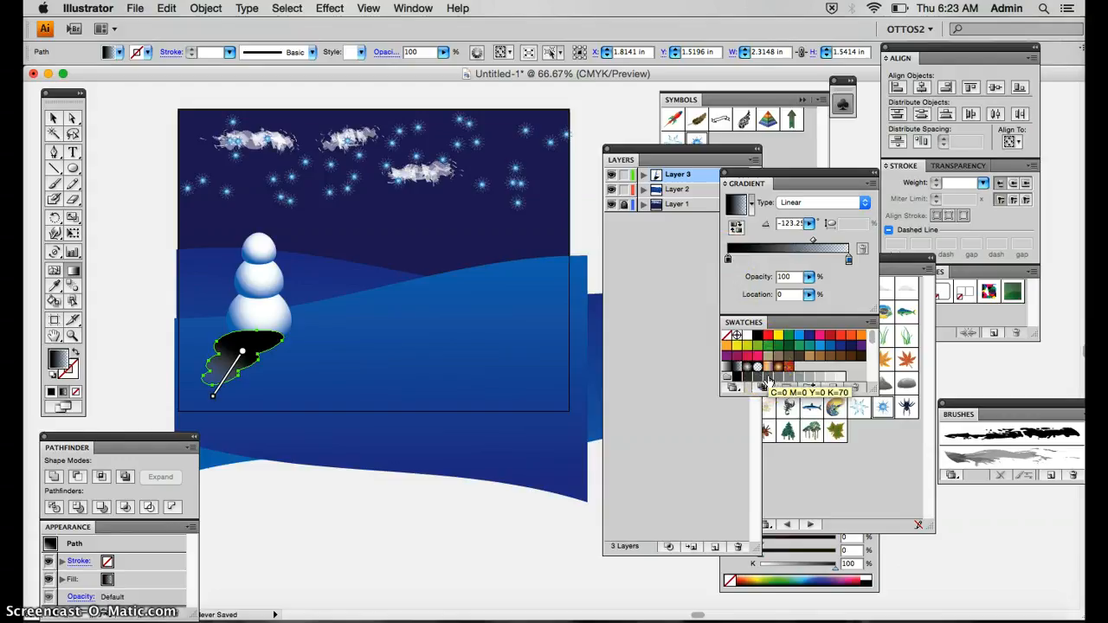
left_click(800, 293)
left_click(809, 276)
left_click_drag(807, 293, 757, 296)
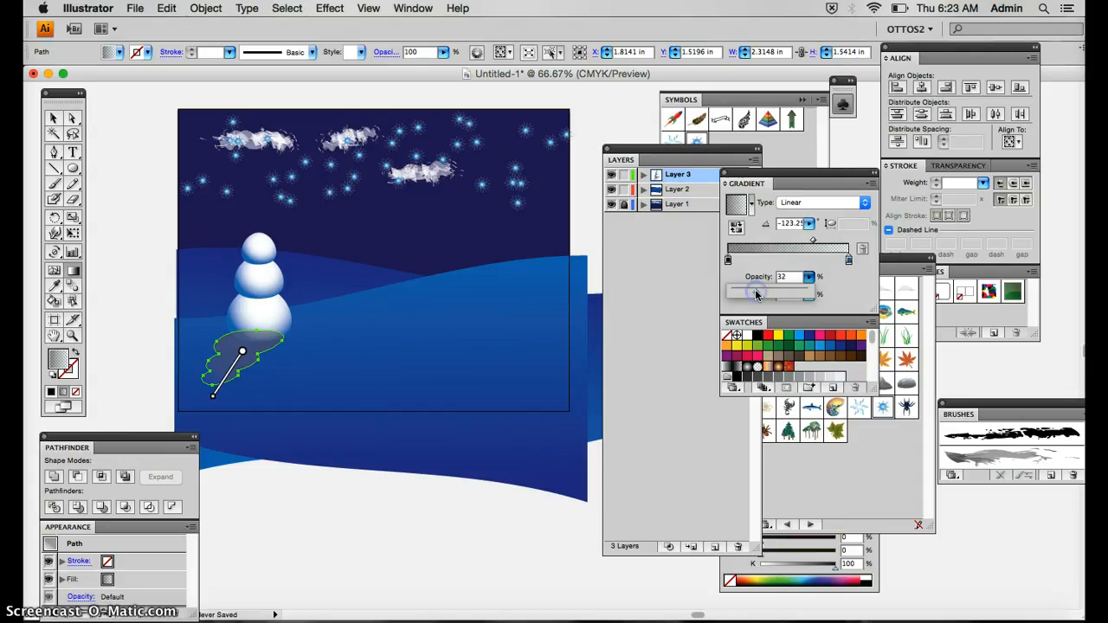
Step: Expand Layer 3 and move the shadow path beneath the three snowball paths in the stacking order
left_click(642, 176)
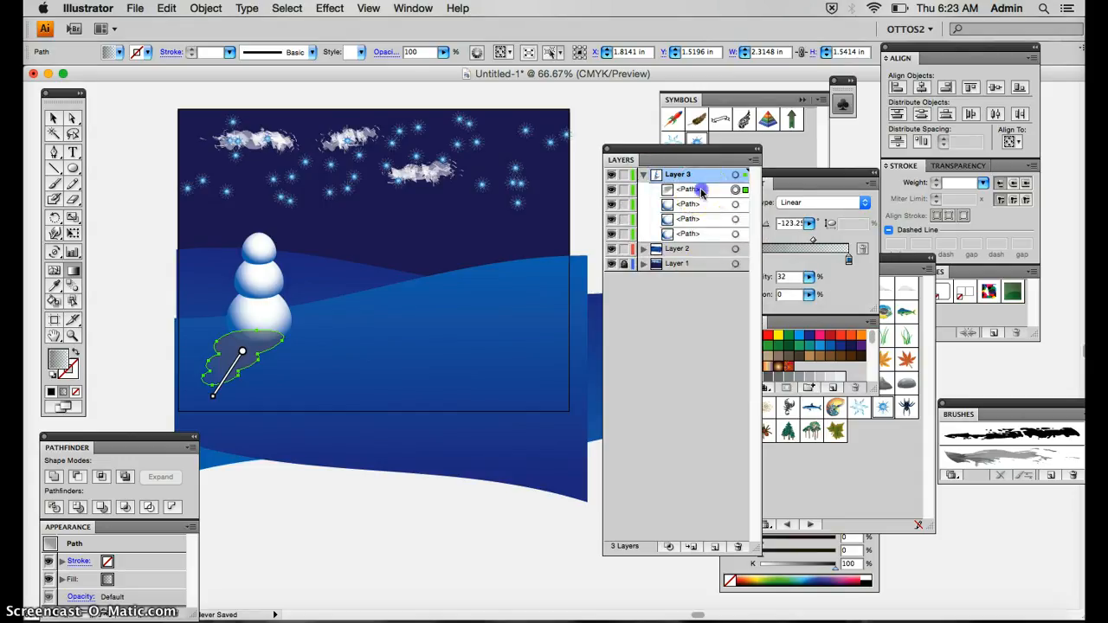
left_click(710, 191)
left_click_drag(711, 192, 704, 240)
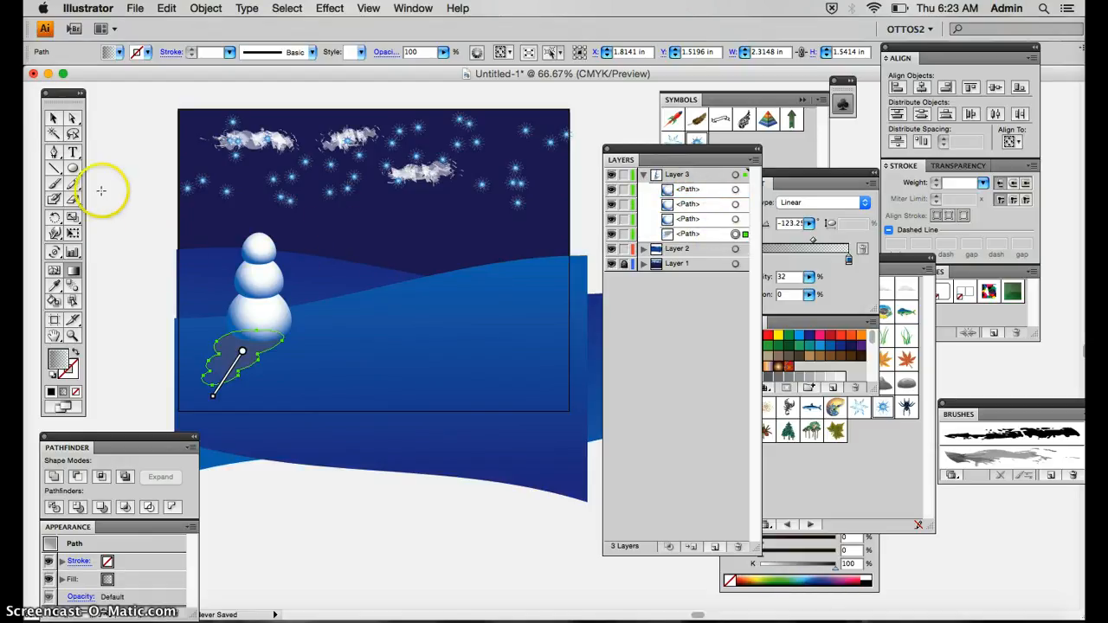